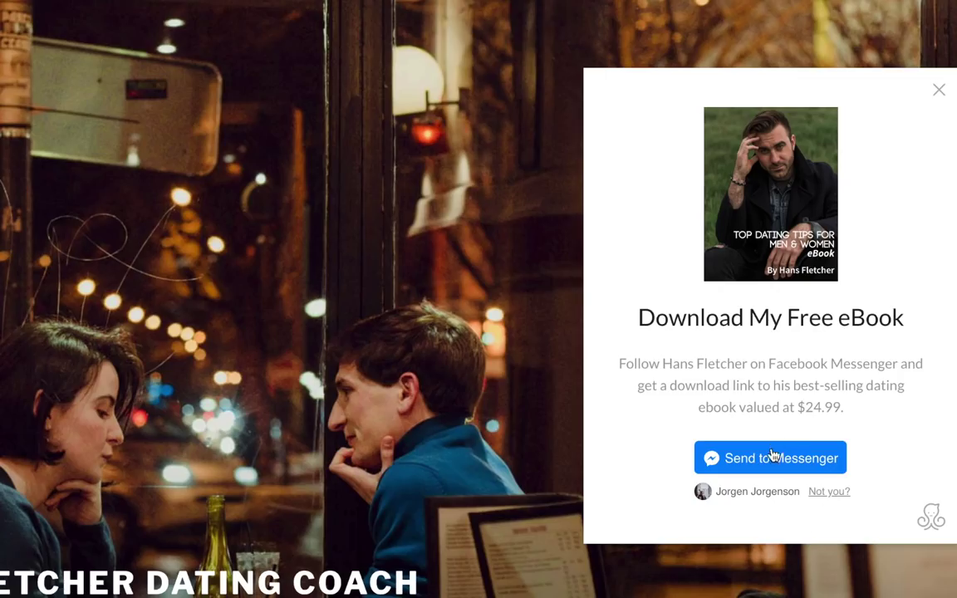
- Subscribe to the free eBook via Send to Messenger and open the conversation with the delivered PDF
left_click(773, 457)
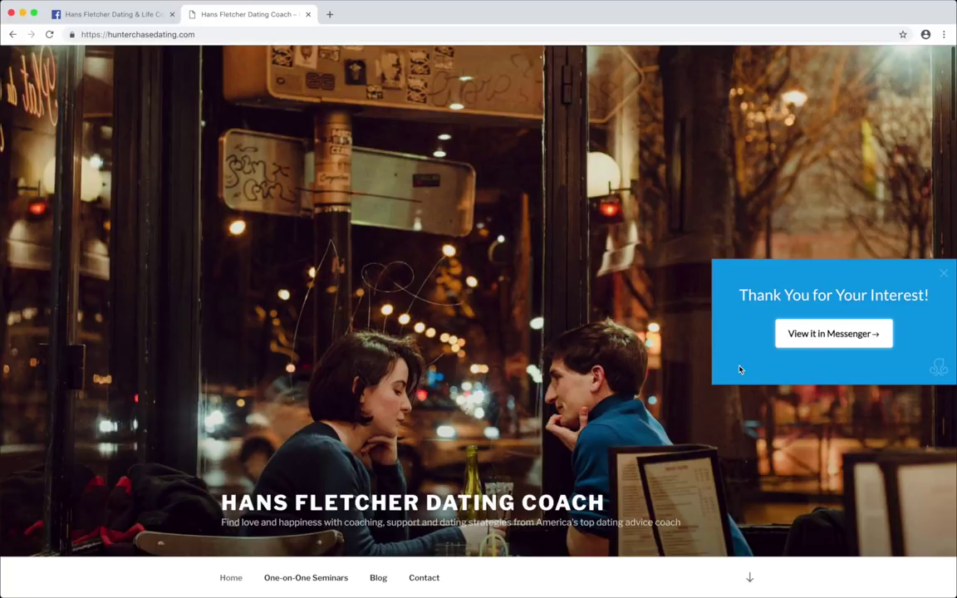
left_click(833, 335)
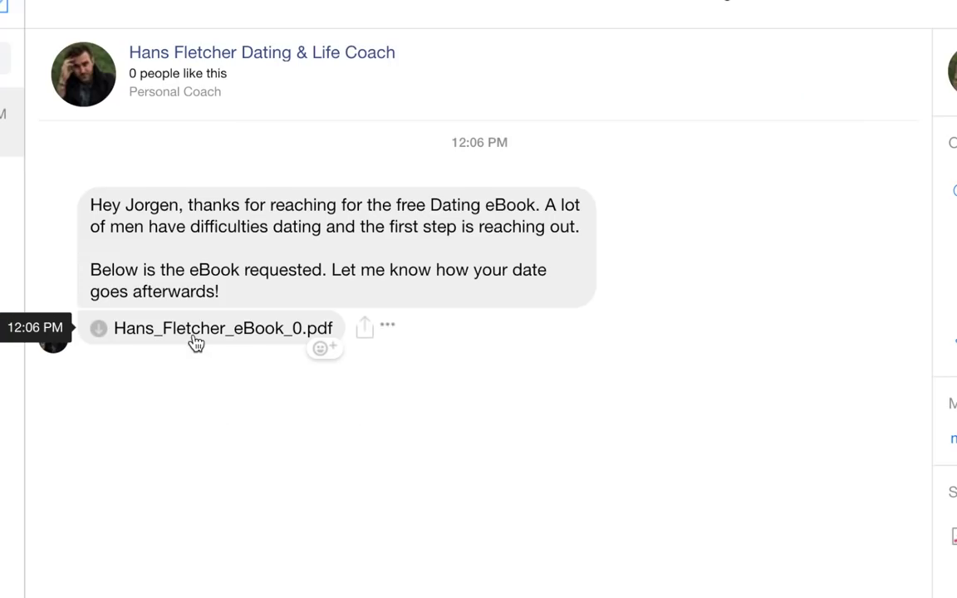
- Open the delivered eBook PDF in Preview, scroll through its 4 pages of tips, then close it
left_click(169, 336)
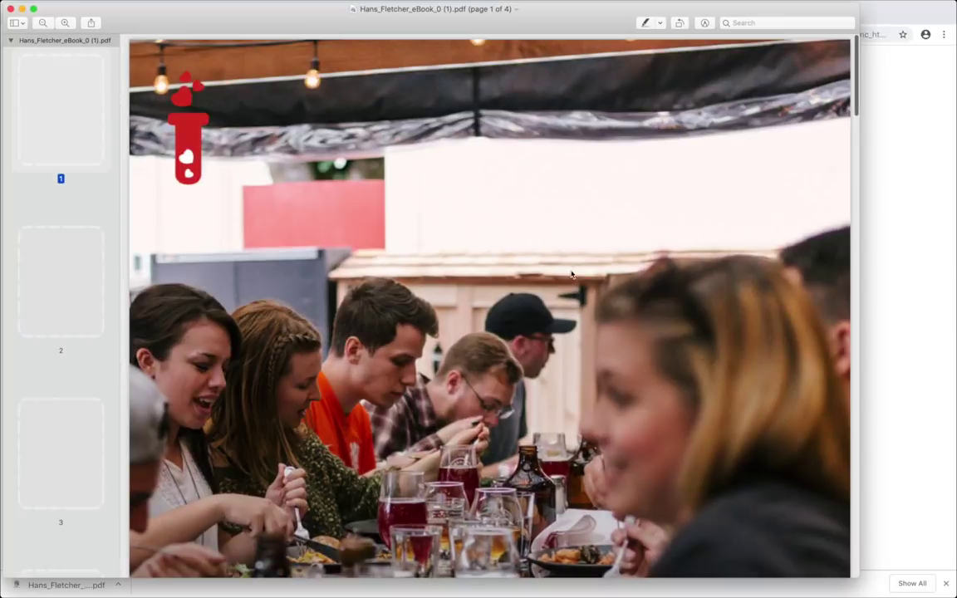
scroll(527, 315, "down", 5)
scroll(528, 316, "down", 1)
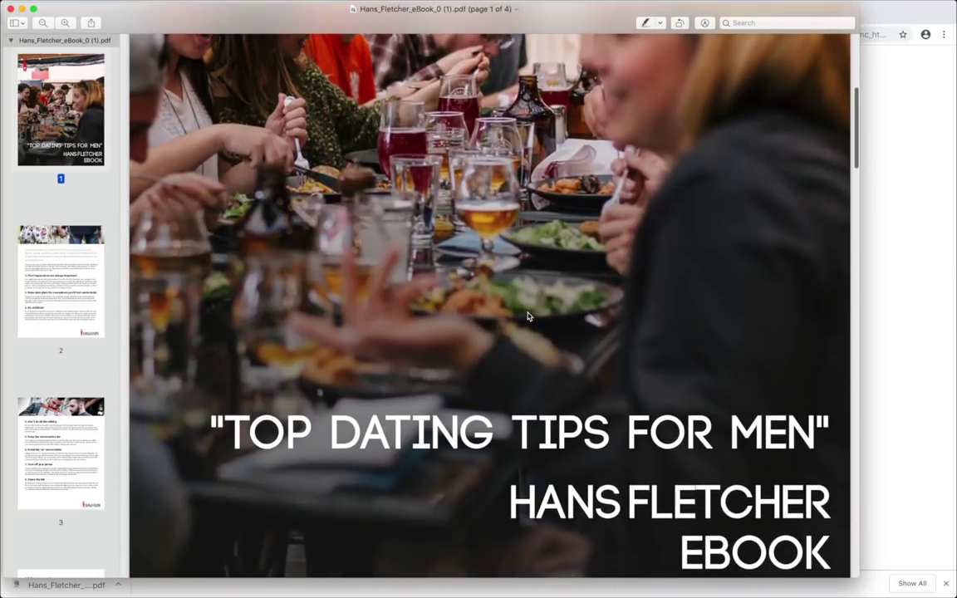
scroll(527, 315, "down", 5)
scroll(527, 316, "down", 3)
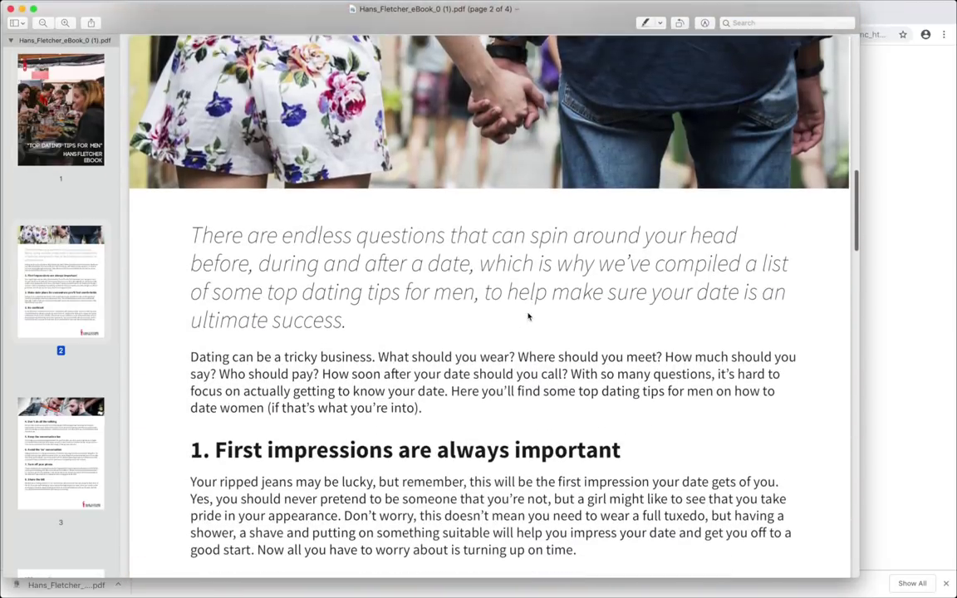
scroll(528, 316, "down", 3)
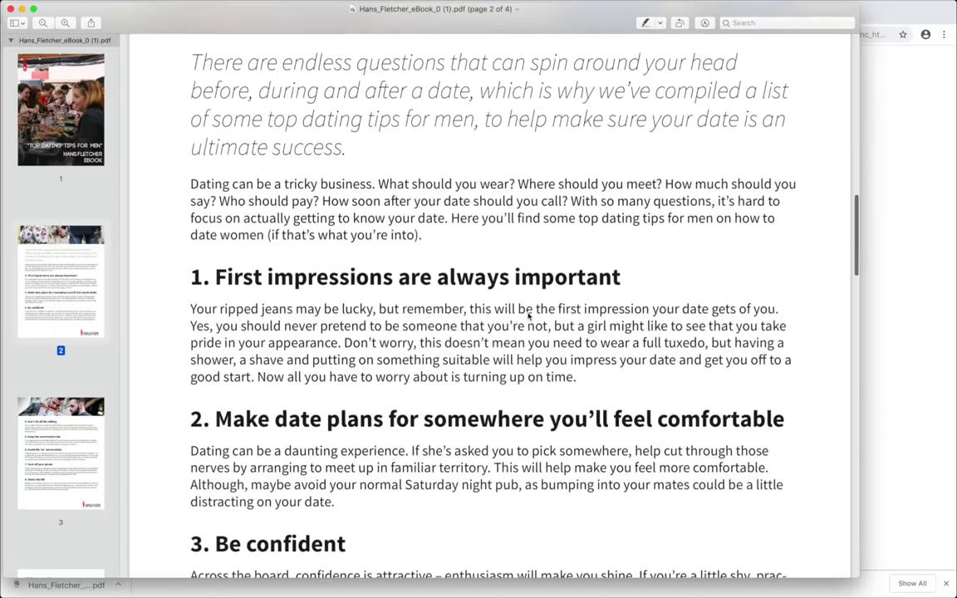
left_click(10, 8)
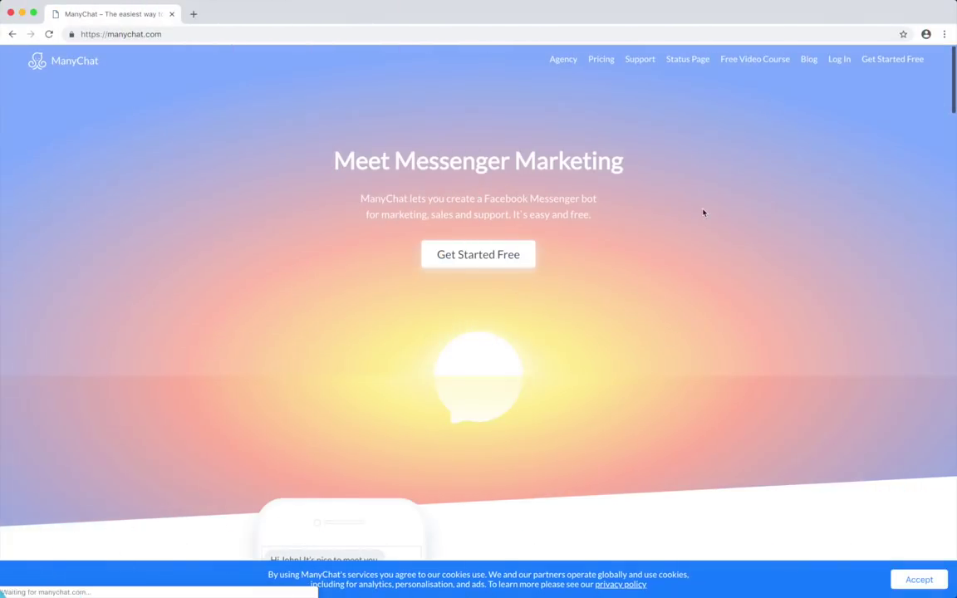
- Sign into ManyChat with Facebook, accepting the terms and allowing it to manage the Pages
left_click(839, 59)
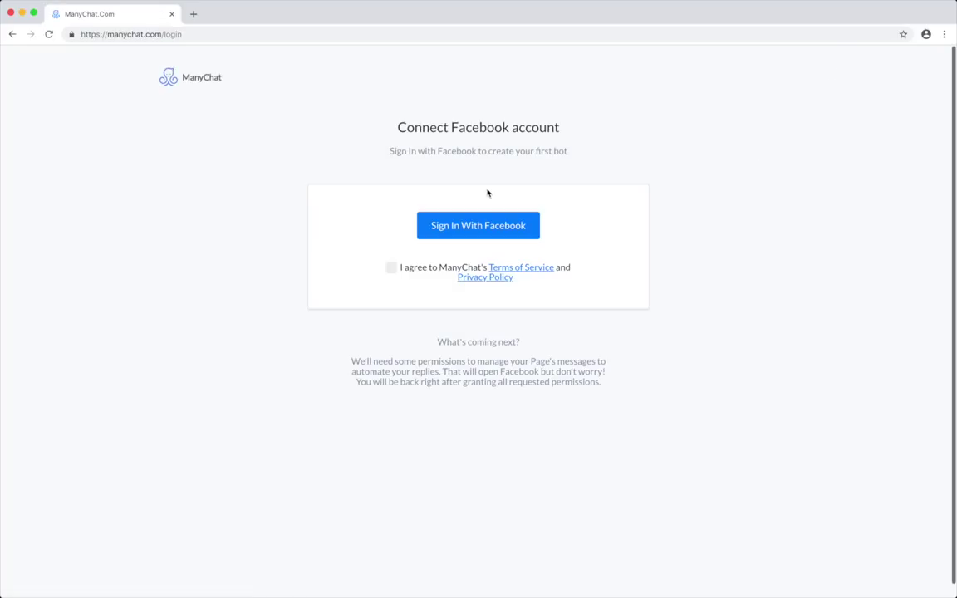
left_click(391, 267)
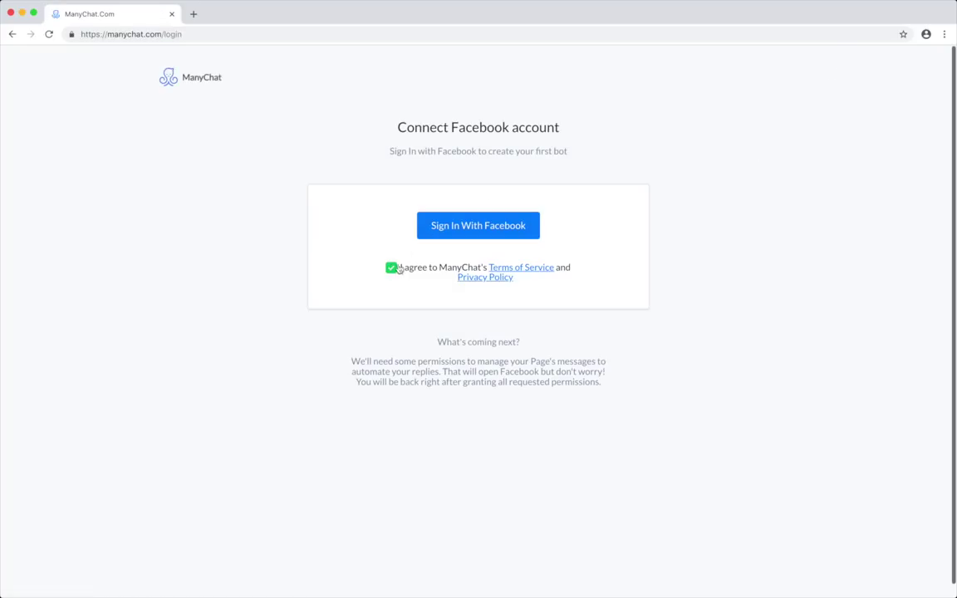
left_click(536, 237)
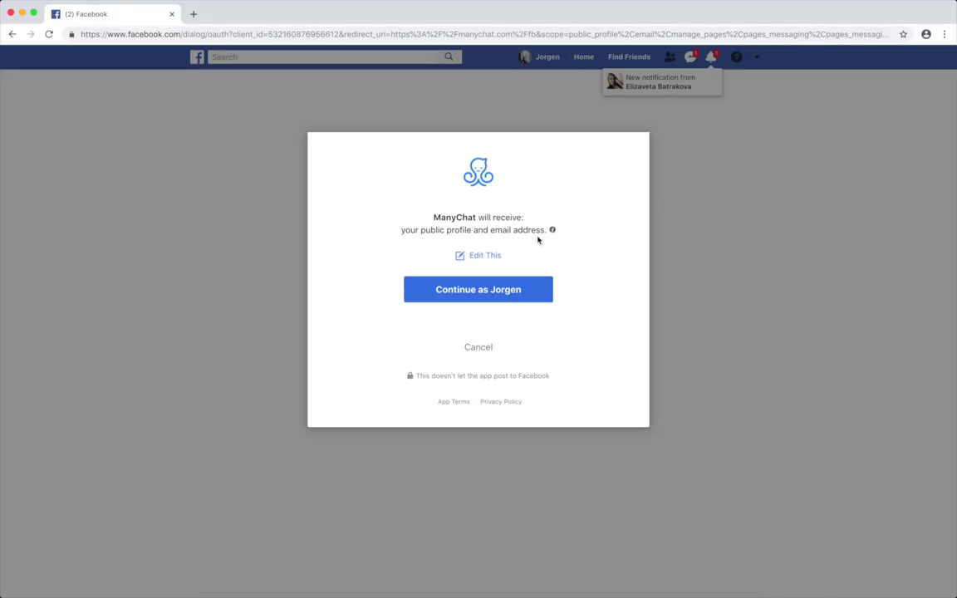
left_click(508, 292)
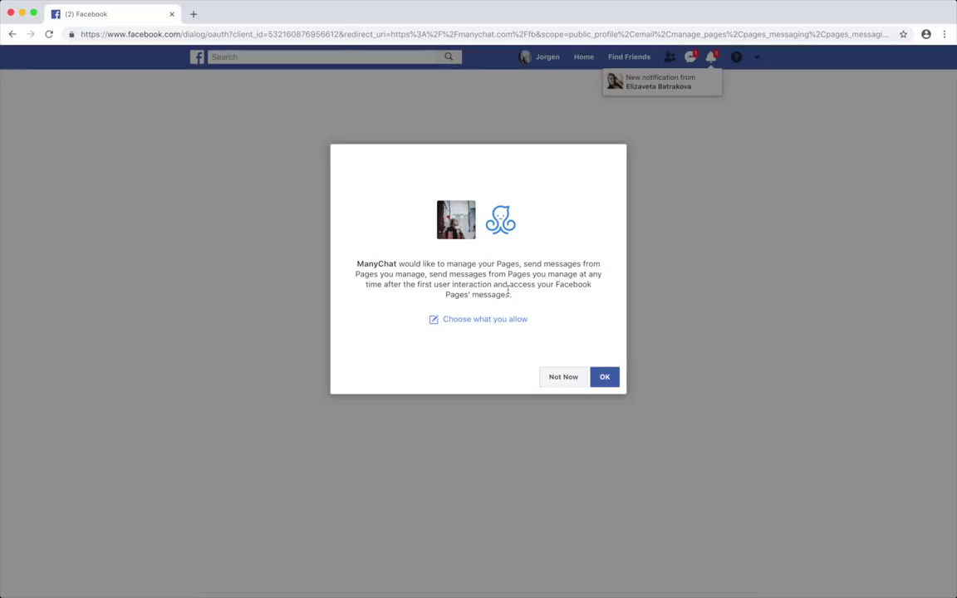
left_click(604, 378)
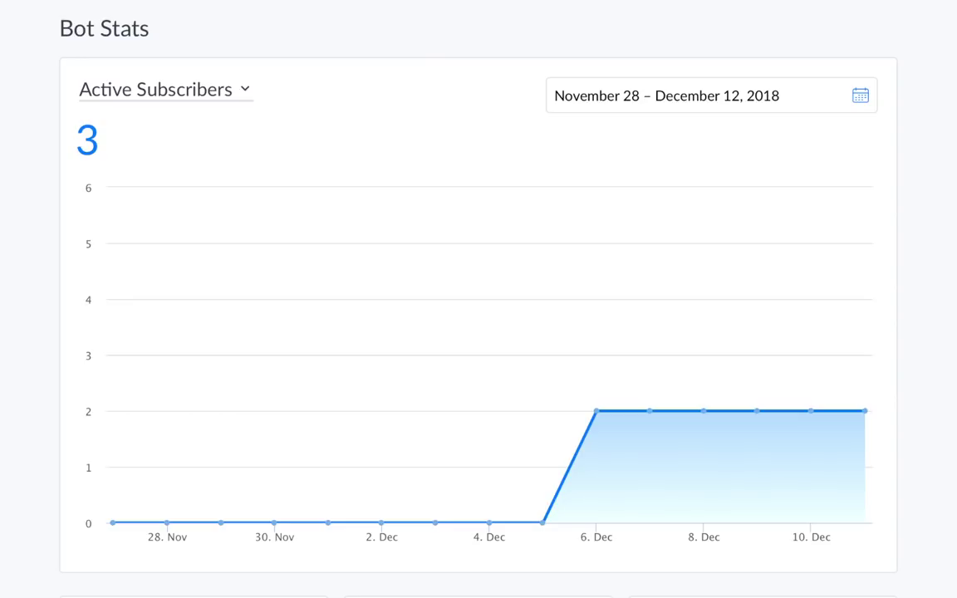
- Scroll past the subscriber stat cards and go to the bot's Flows list
scroll(748, 472, "down", 4)
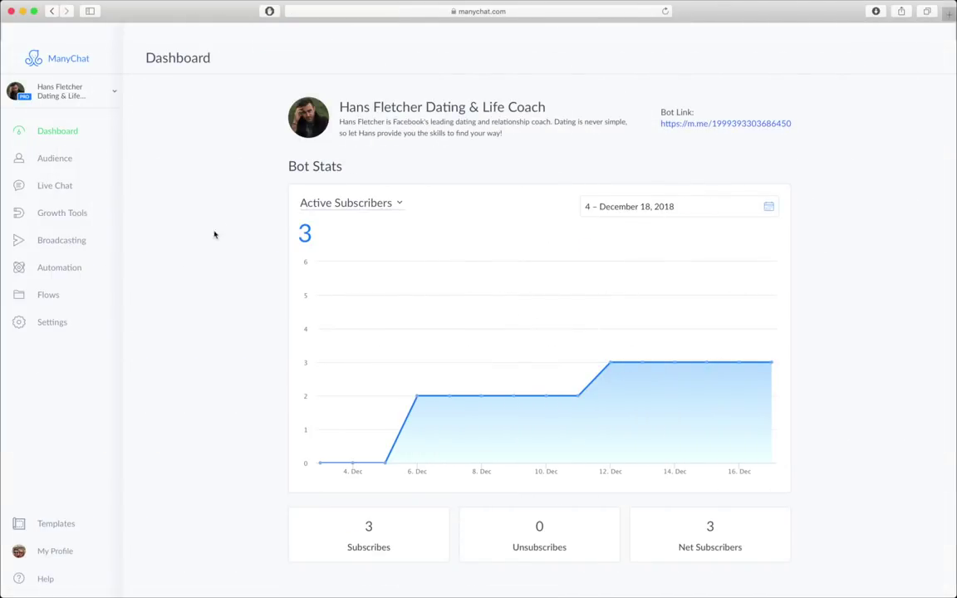
left_click(71, 296)
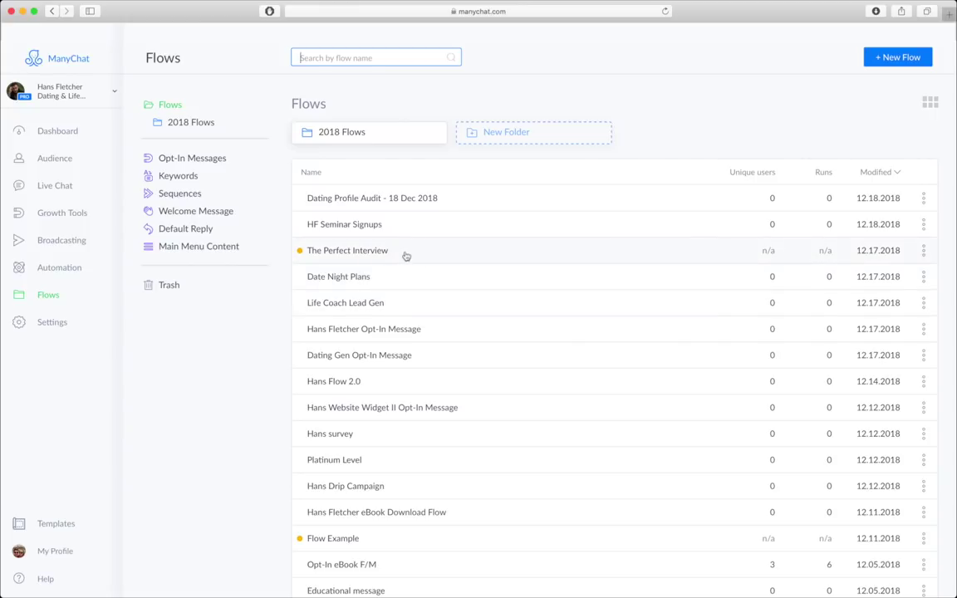
left_click(345, 225)
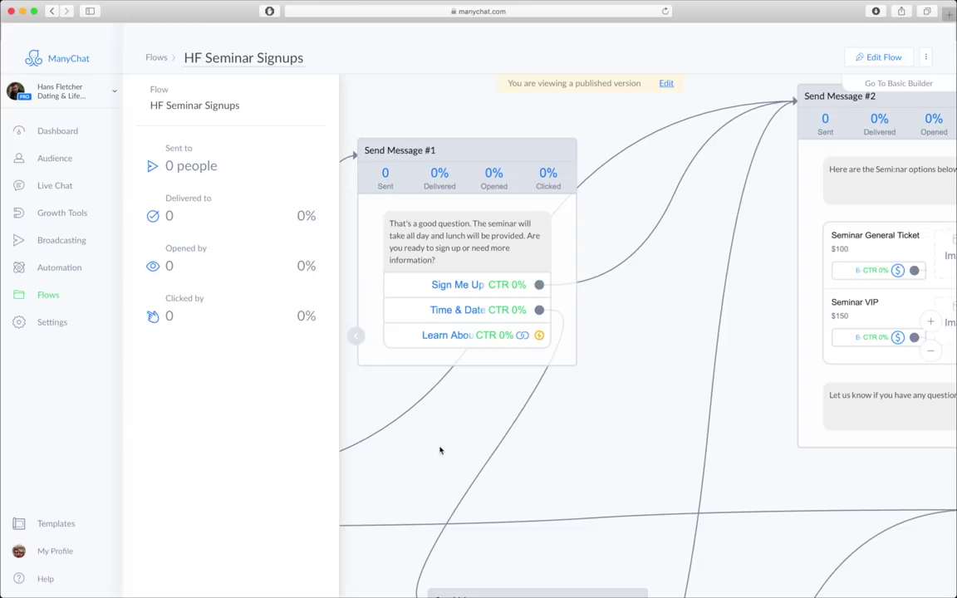
scroll(421, 476, "left", 5)
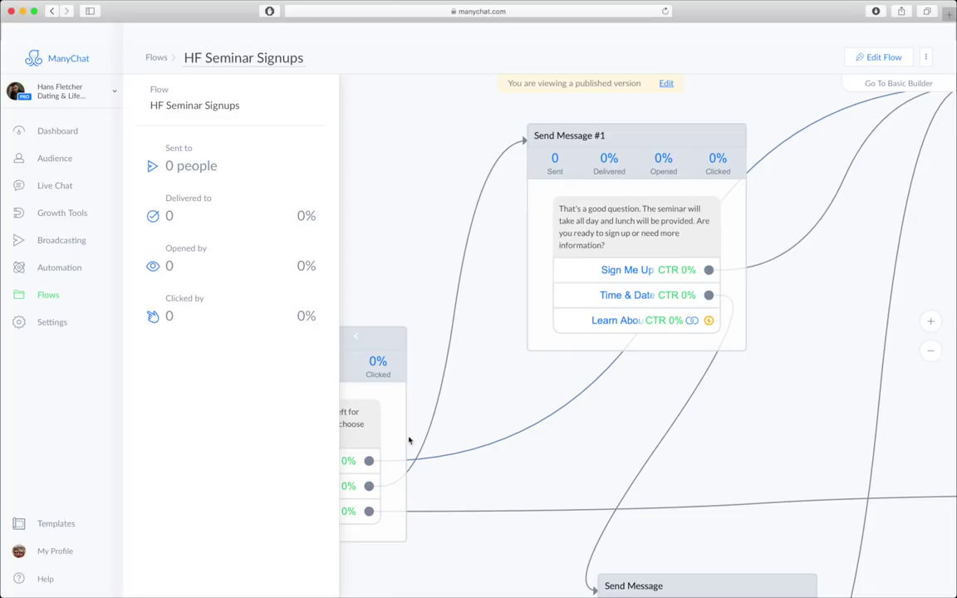
scroll(433, 505, "left", 5)
scroll(433, 505, "down", 4)
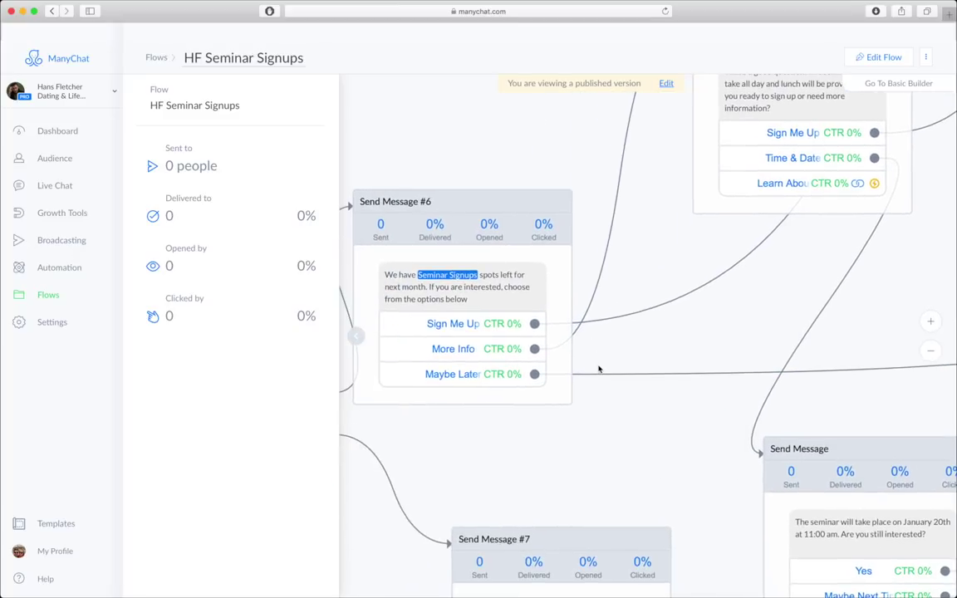
scroll(613, 365, "left", 2)
scroll(613, 365, "down", 1)
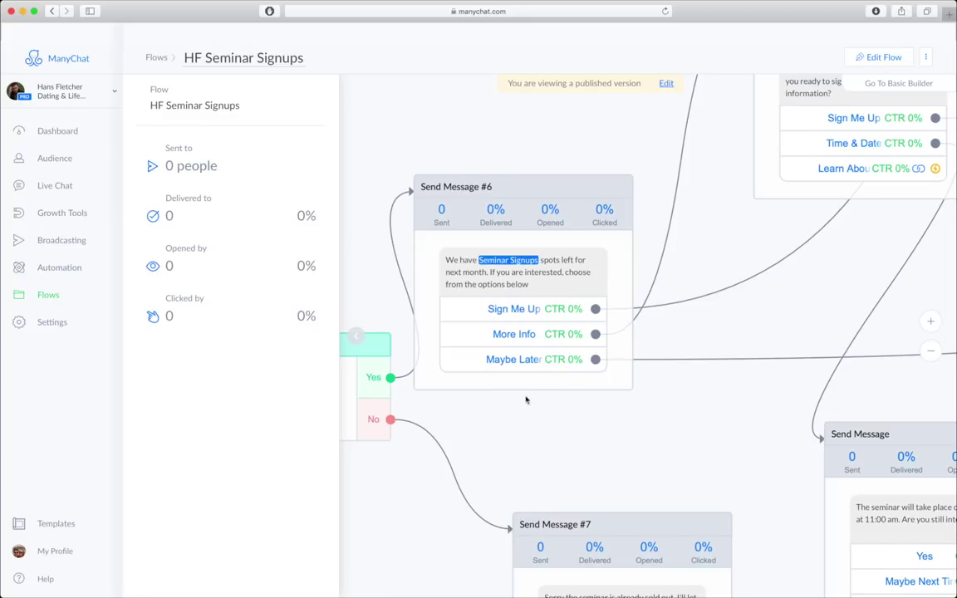
left_click_drag(441, 432, 702, 374)
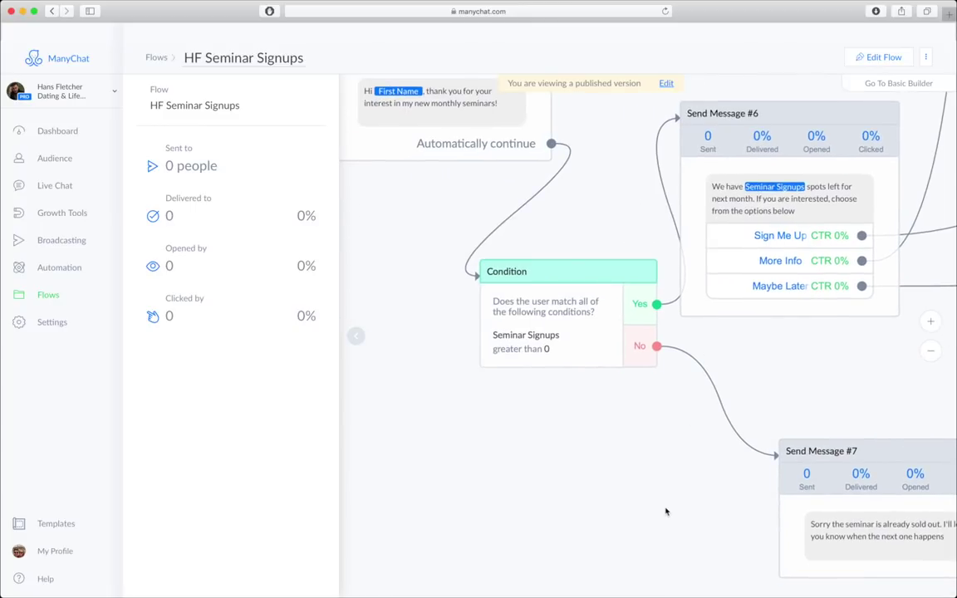
left_click_drag(670, 515, 479, 412)
left_click_drag(841, 402, 576, 407)
scroll(575, 406, "right", 6)
scroll(614, 366, "up", 1)
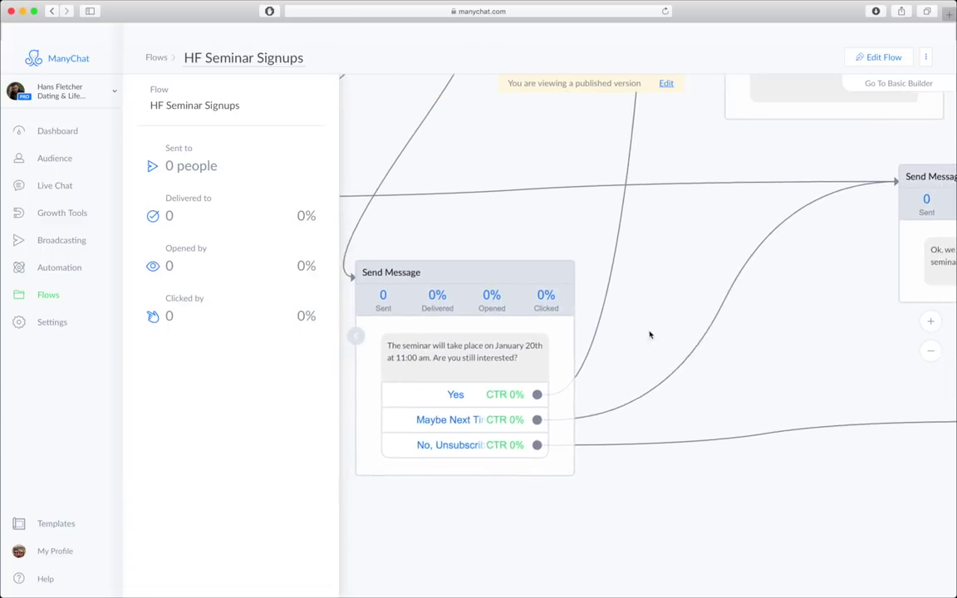
scroll(650, 335, "left", 3)
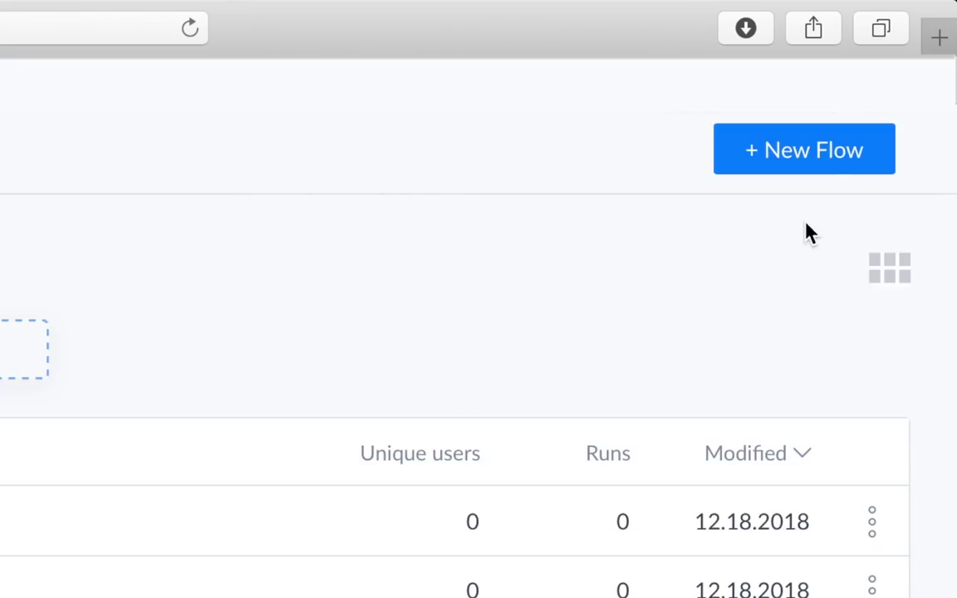
- Create a new flow named with the coach's first name followed by 'Website eBook 2018'
left_click(810, 168)
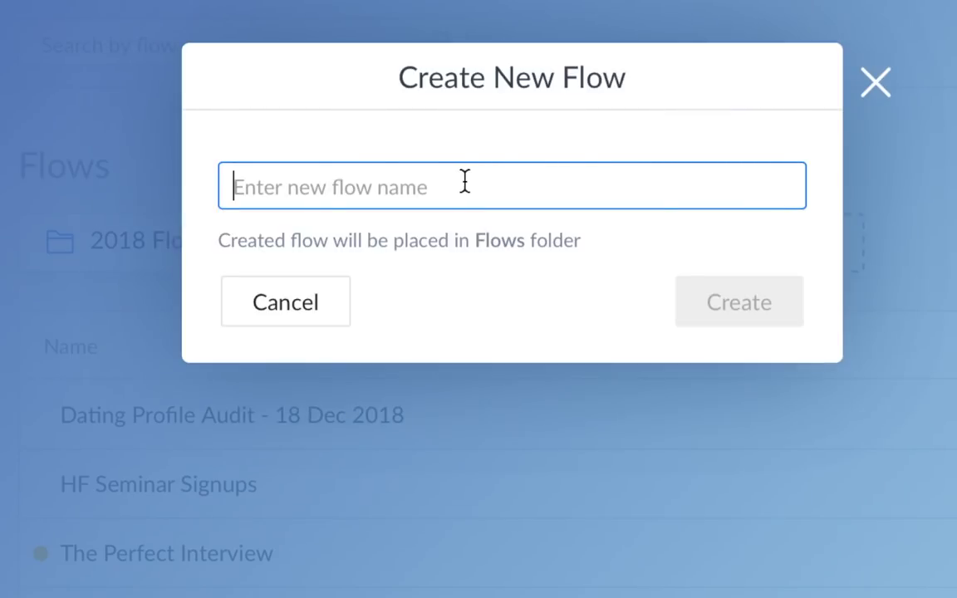
type("Hans Website eBook ")
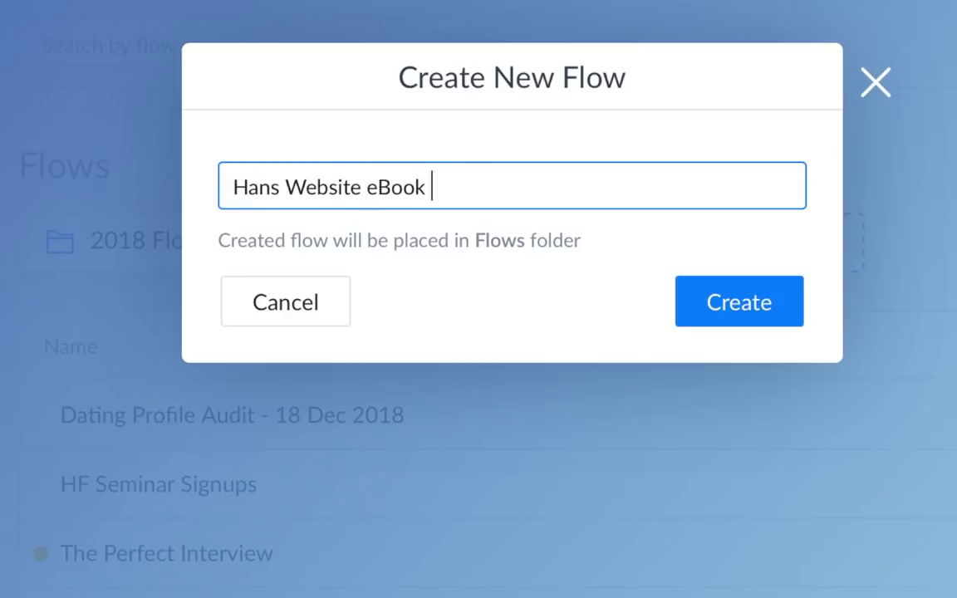
type("2018")
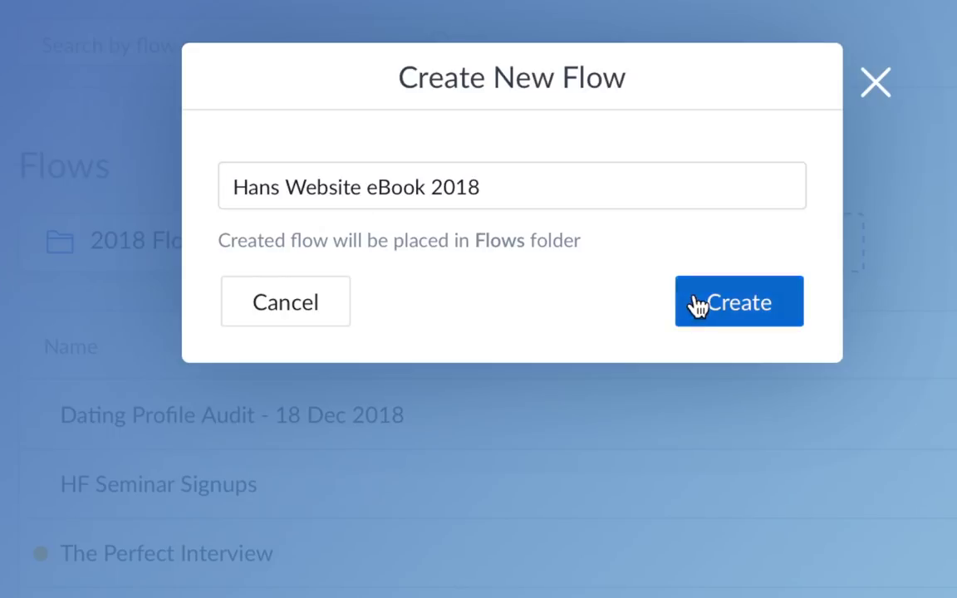
left_click(696, 302)
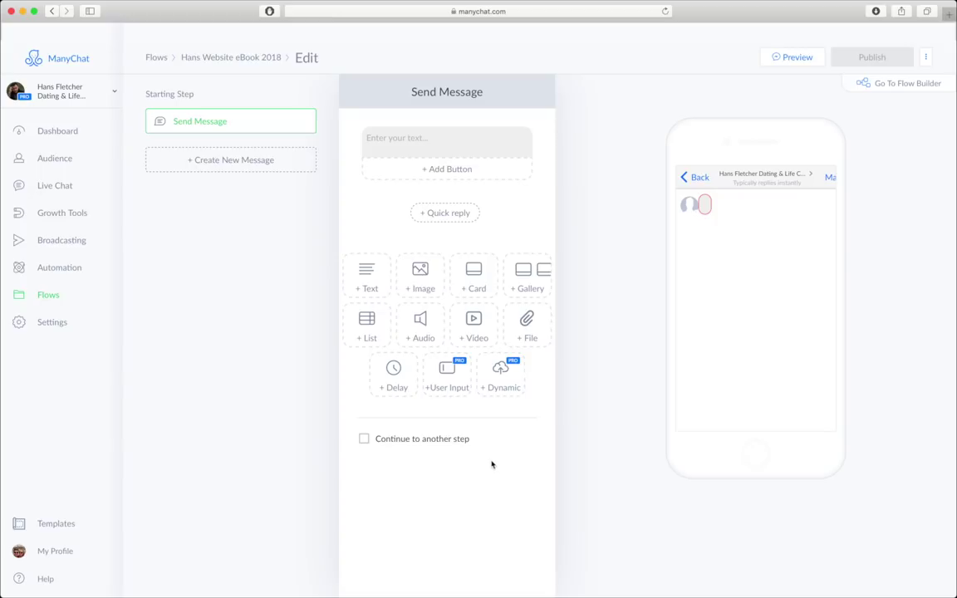
- Begin the message with 'Hey' plus the First Name variable, fallback 'Friend', then ',!'
left_click(418, 140)
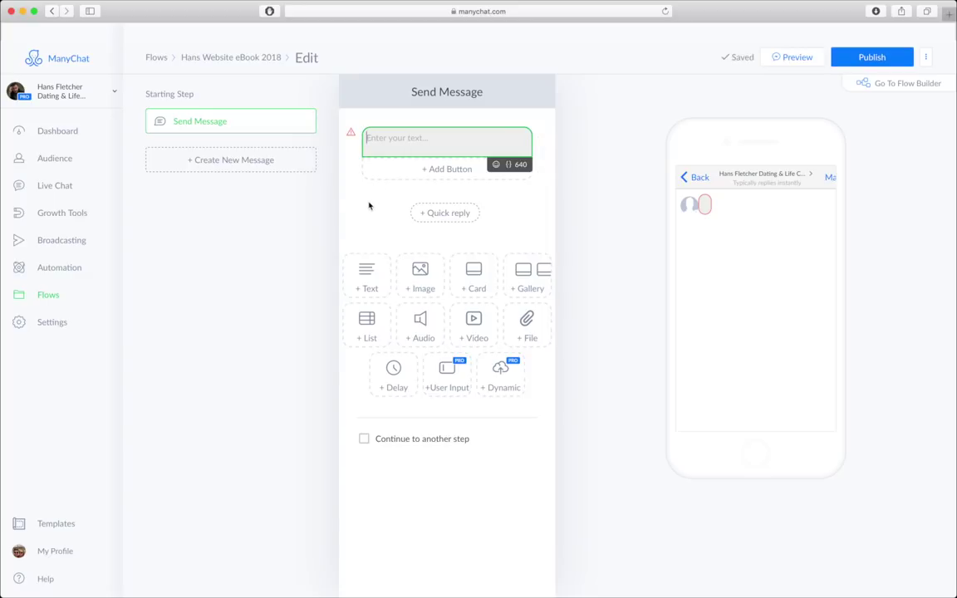
type("Hey")
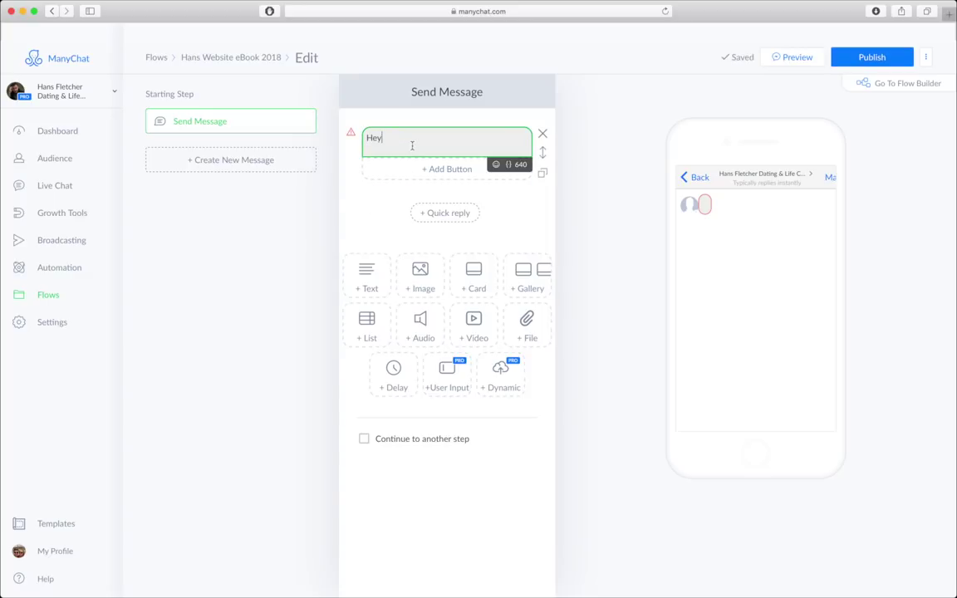
left_click(510, 165)
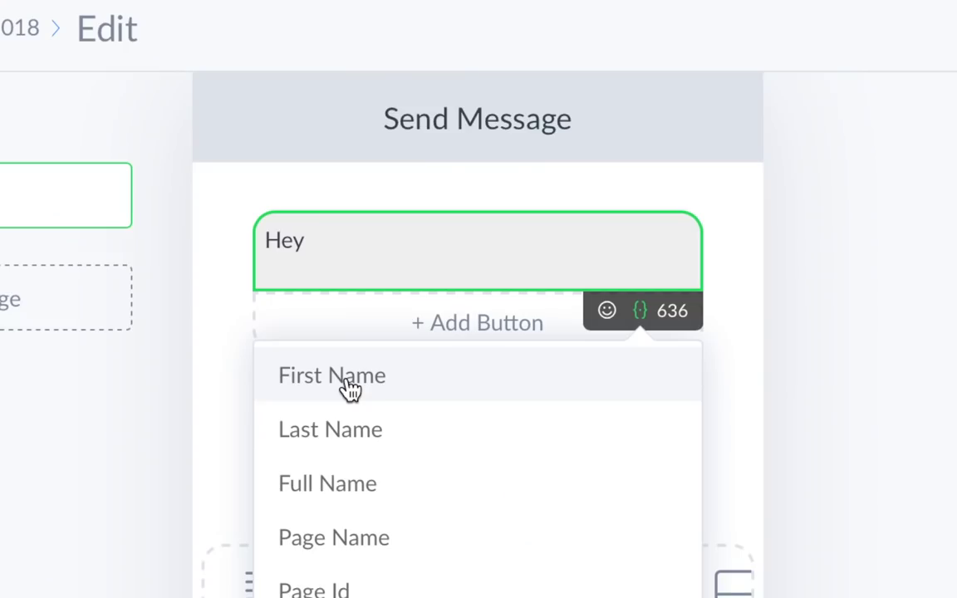
left_click(350, 391)
left_click(461, 191)
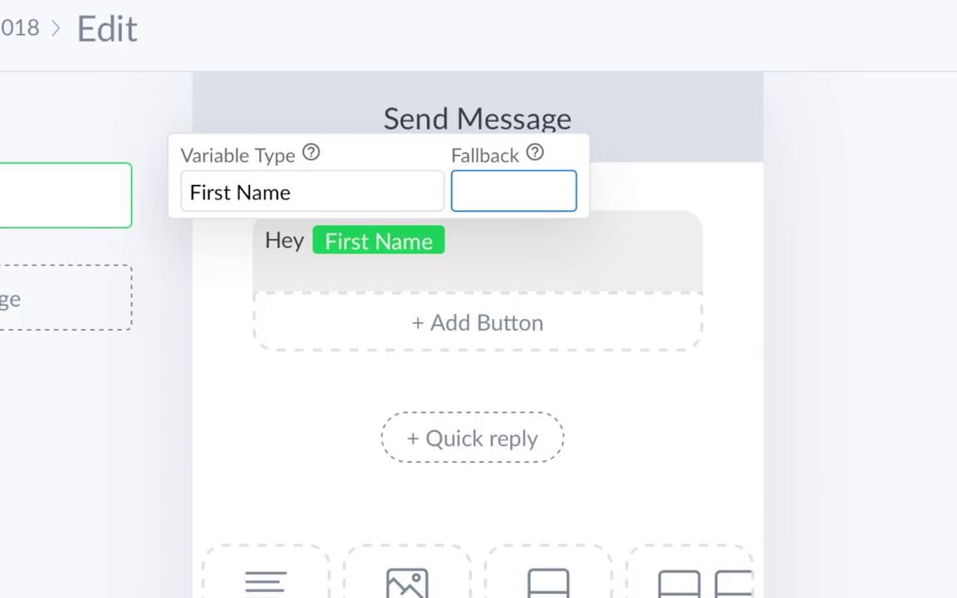
type("Friend")
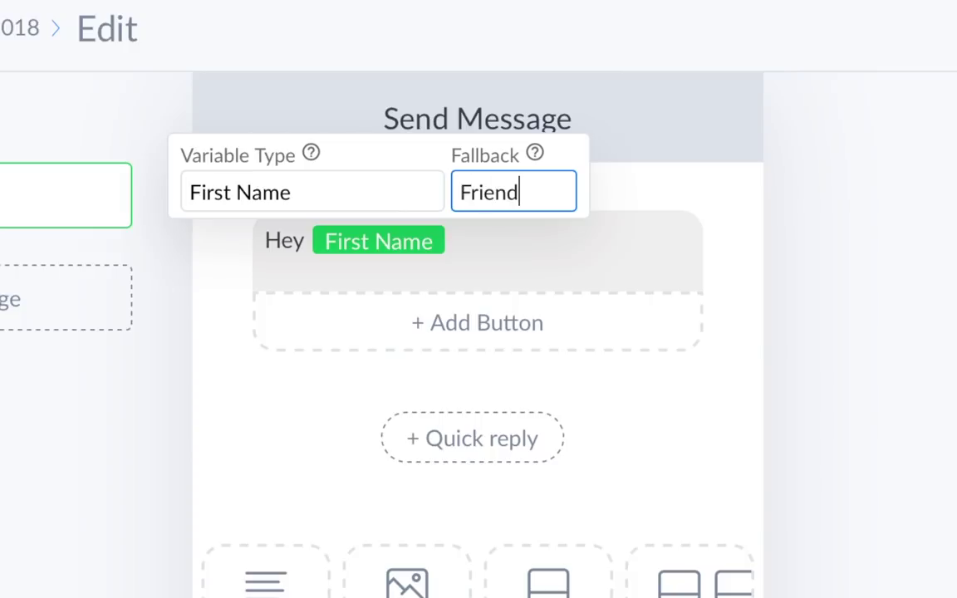
key("Return")
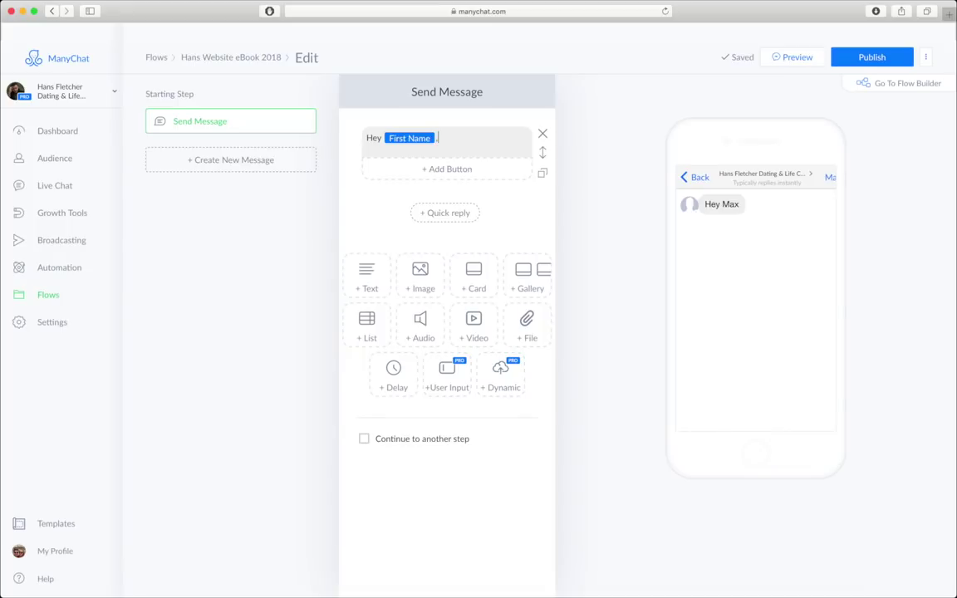
type(",")
type("!")
- Add paragraphs thanking them for the free dating ebook and asking how their date went
key("Return")
type("Thanks for ")
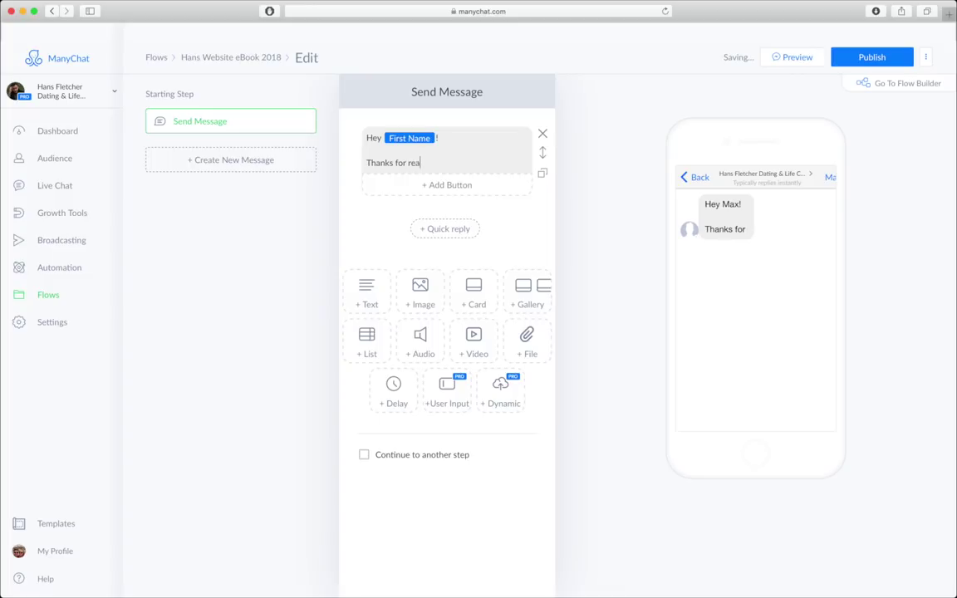
type("reaching out for the free dat")
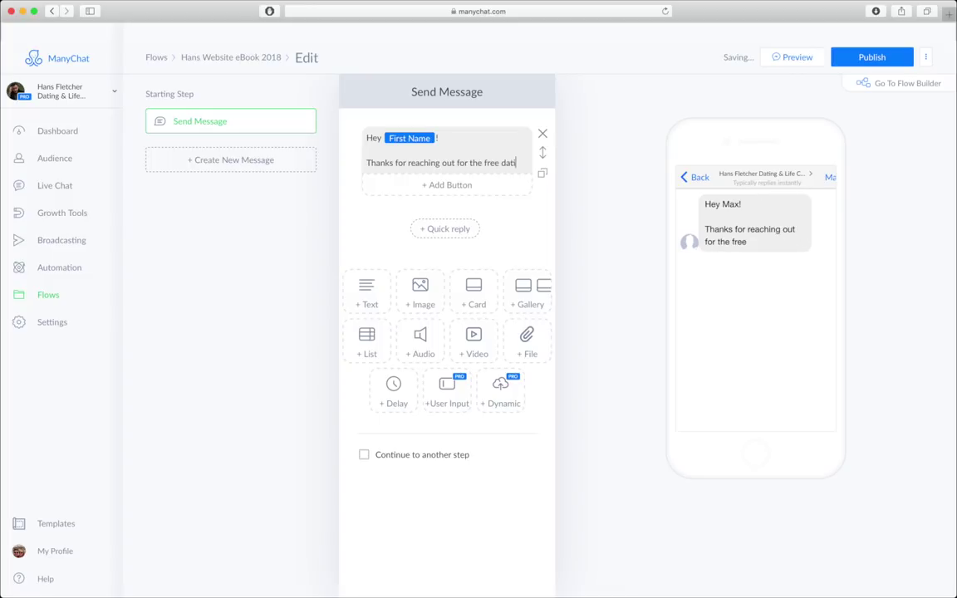
type("ing ebook. A lot ")
type("of people get ")
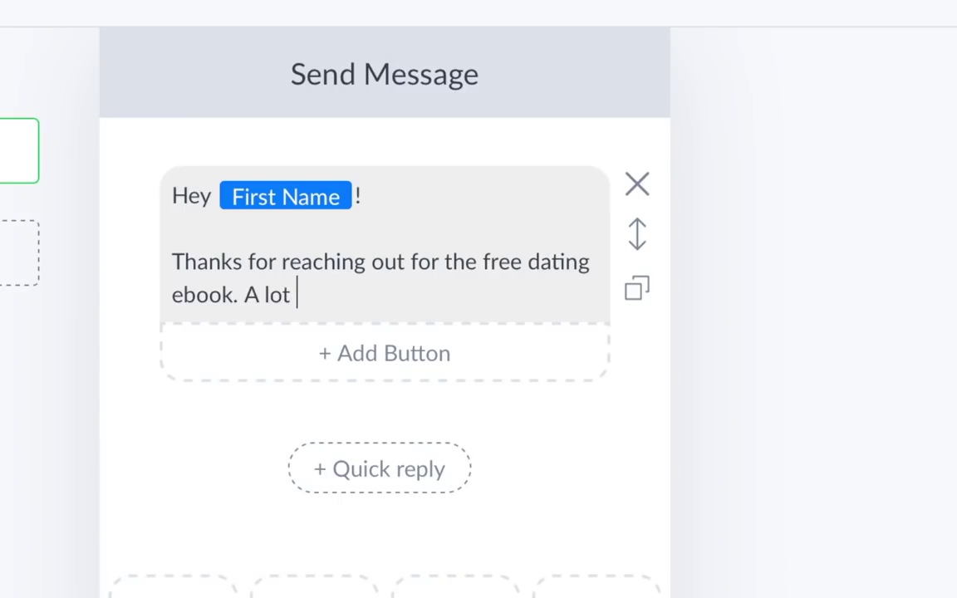
type("nervous on their fr")
type("is")
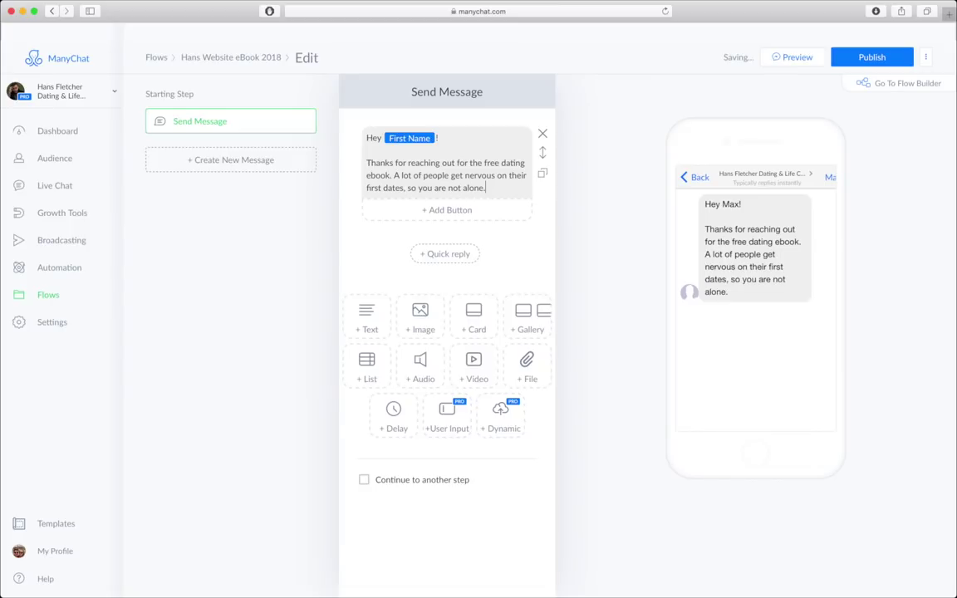
key("Return")
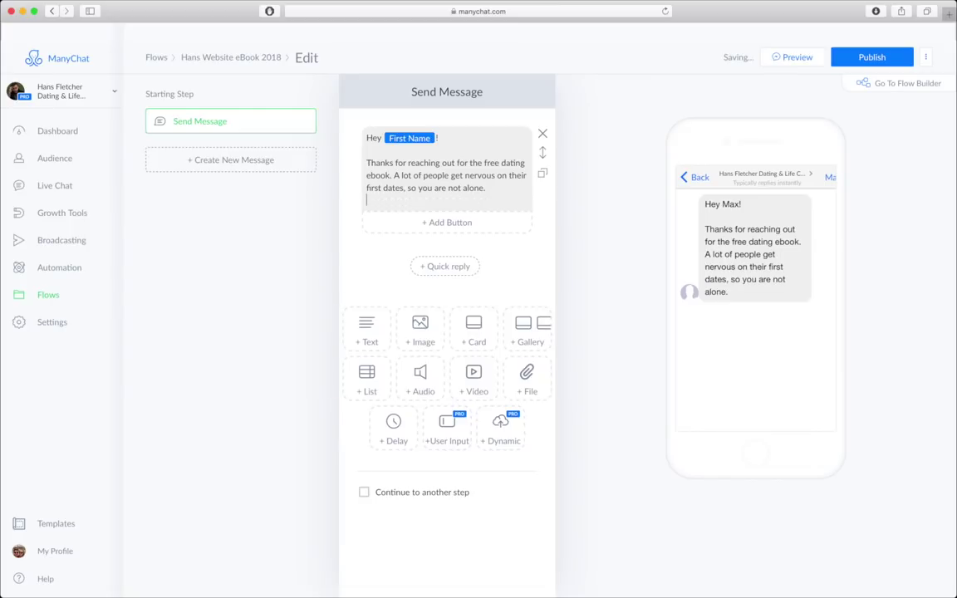
key("Return")
type("Below is a th")
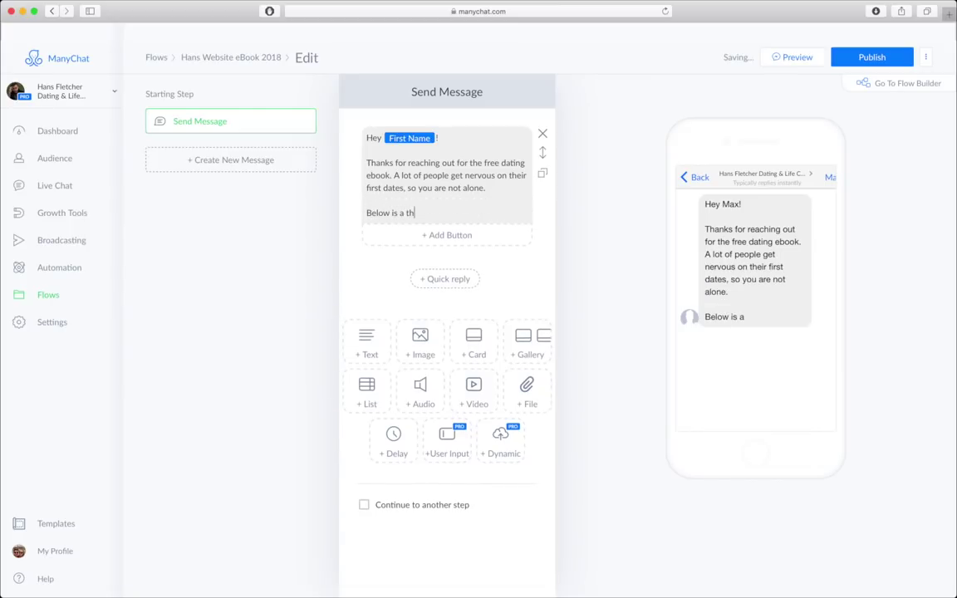
key("BackSpace")
key("BackSpace")
key("BackSpace")
key("BackSpace")
type("the datin ebook requested. Let me")
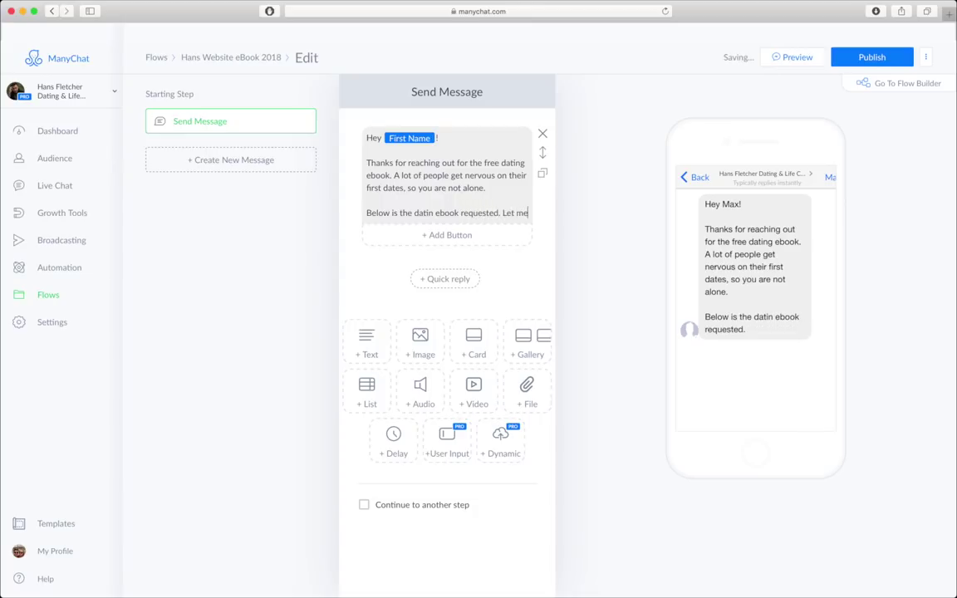
type(" know how your date went afterwards!")
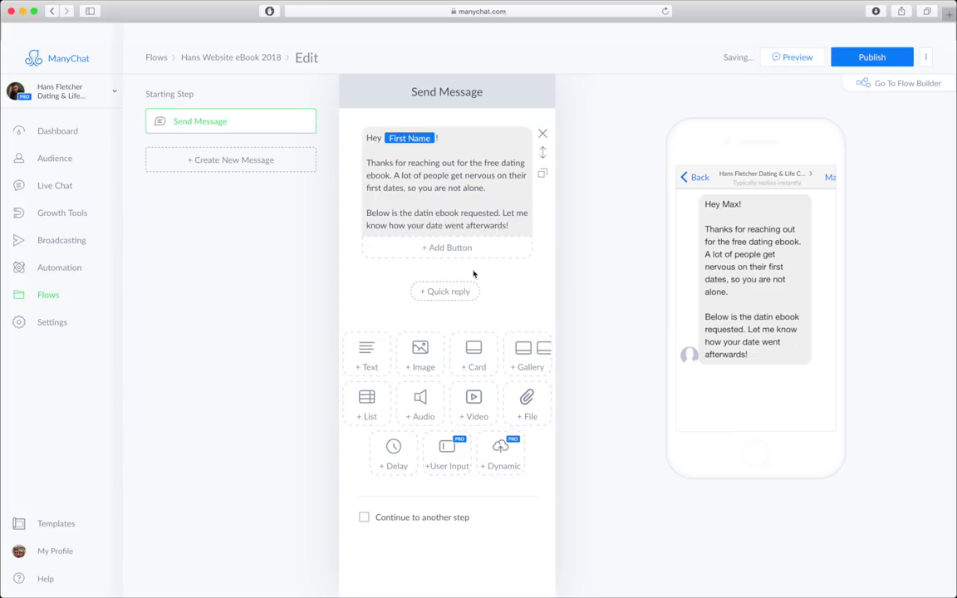
- Attach the eBook PDF as a File block after the text and add a new button
left_click(519, 408)
left_click(407, 290)
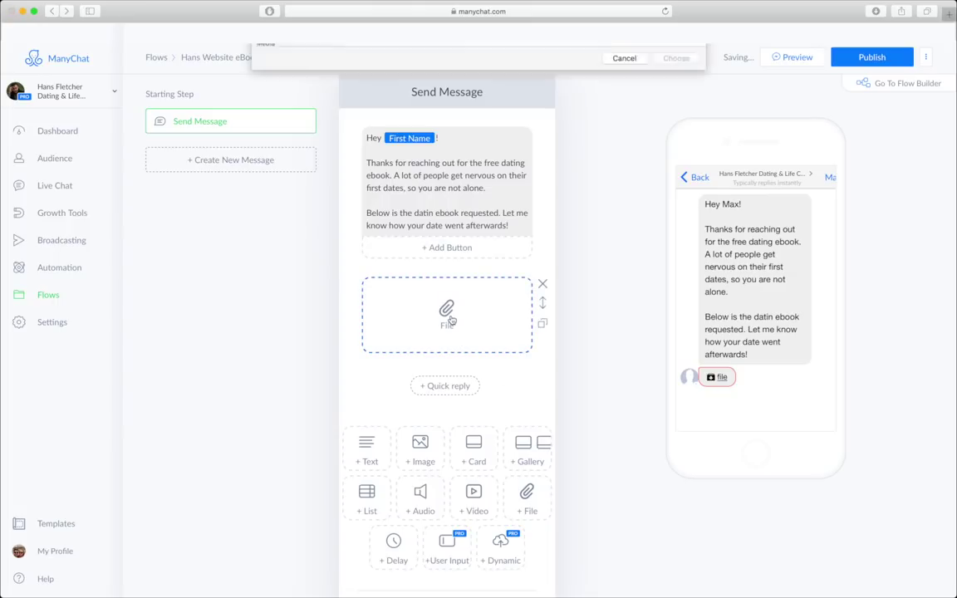
double_click(399, 52)
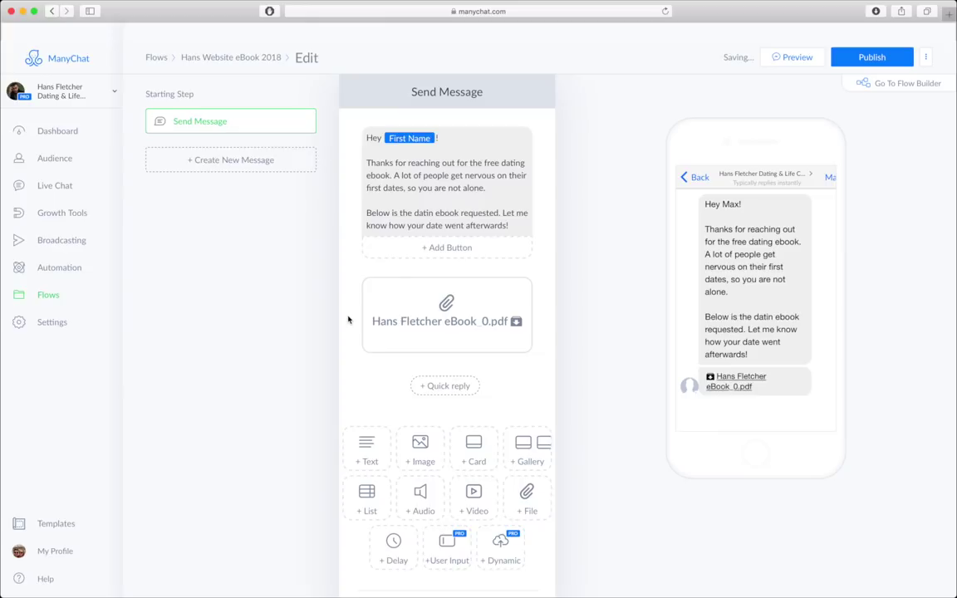
scroll(349, 323, "down", 2)
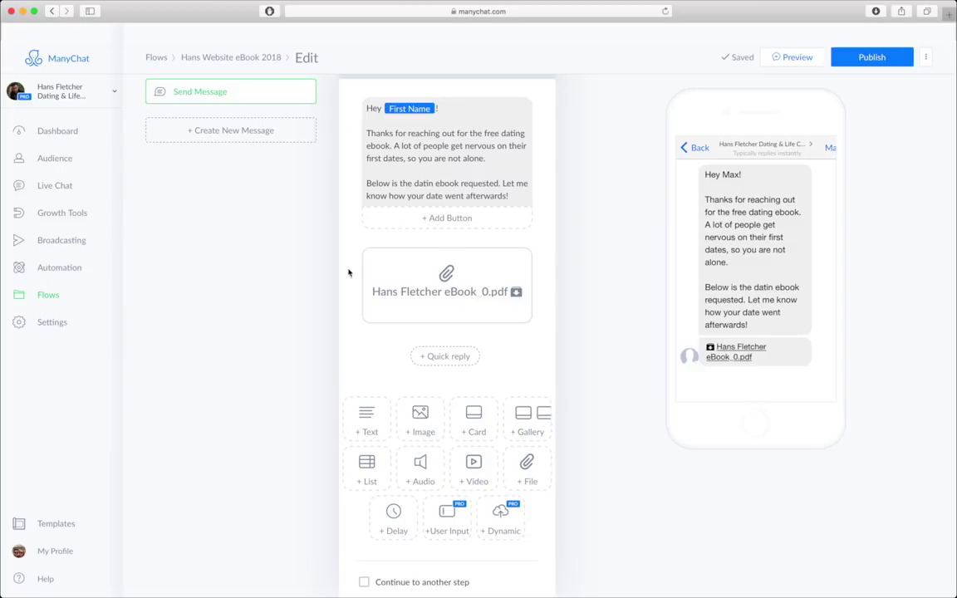
left_click(448, 217)
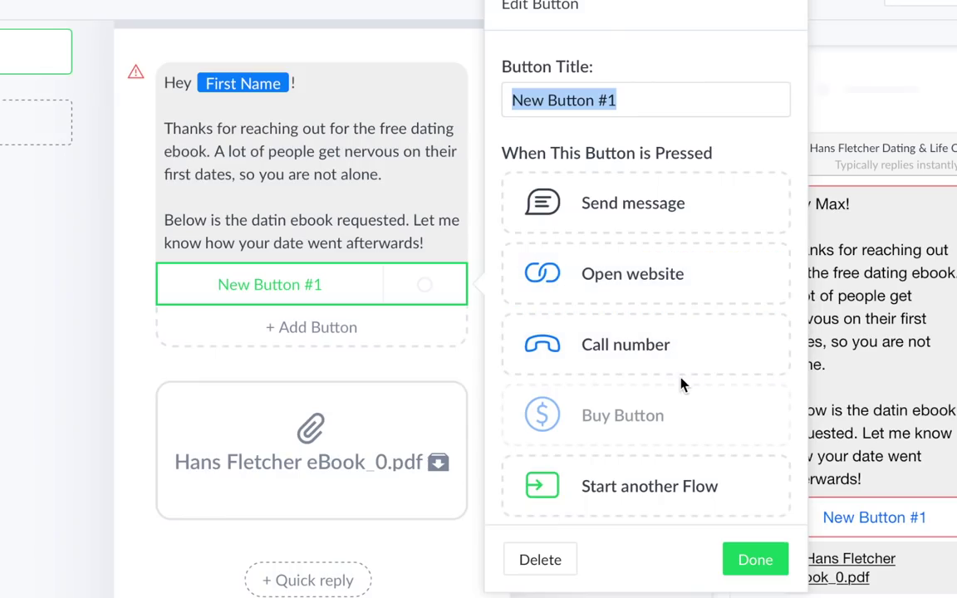
- Delete the newly added New Button #1 from the welcome message
scroll(677, 417, "down", 2)
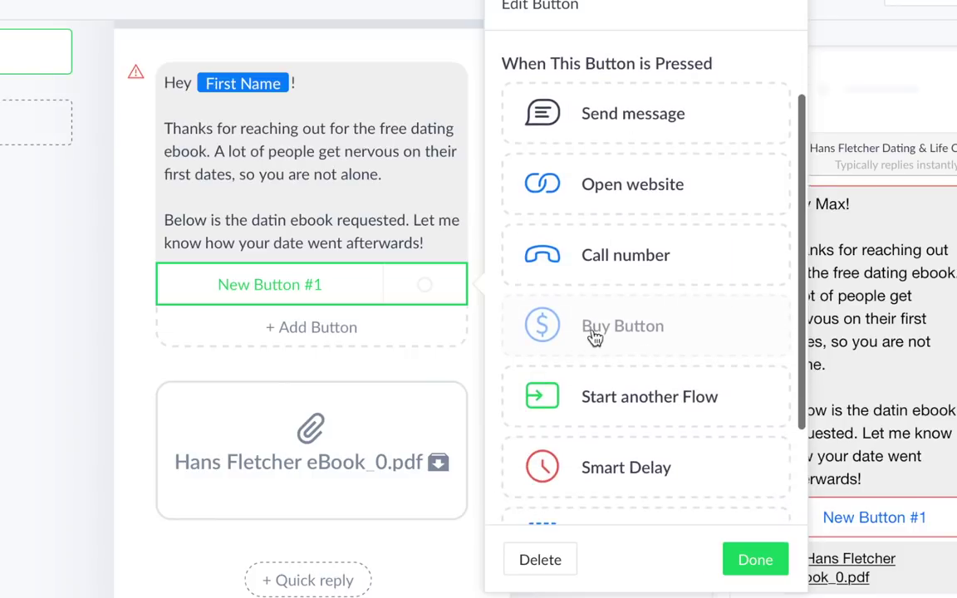
scroll(743, 362, "down", 3)
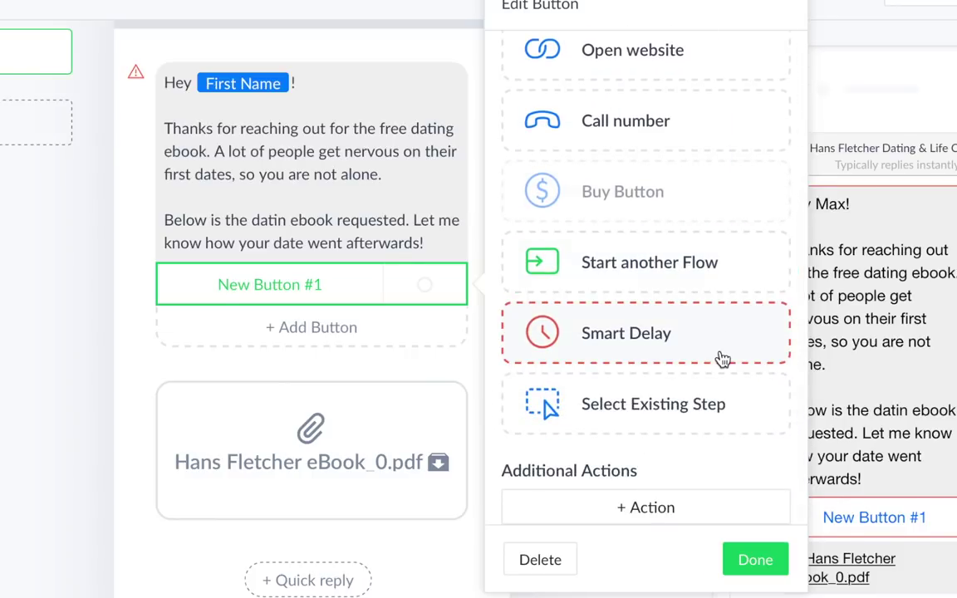
left_click(555, 568)
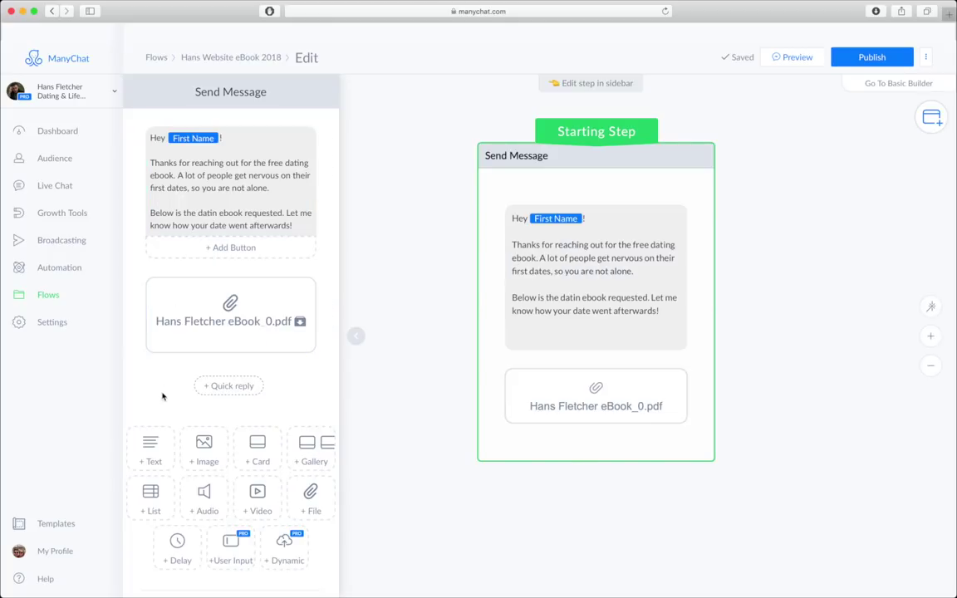
- Make the welcome message continue to a new Perform Actions step
scroll(163, 396, "down", 2)
left_click(147, 579)
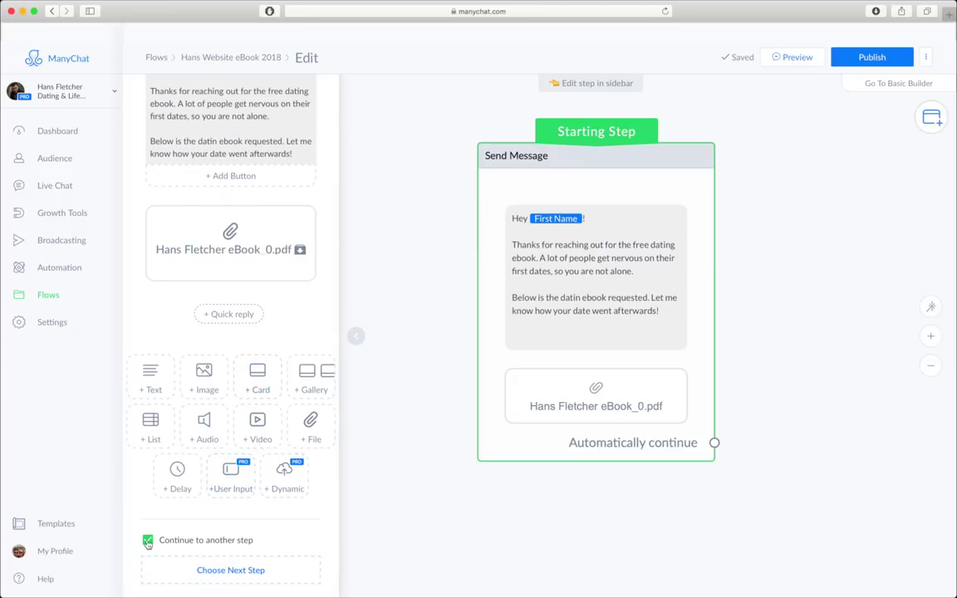
left_click(230, 570)
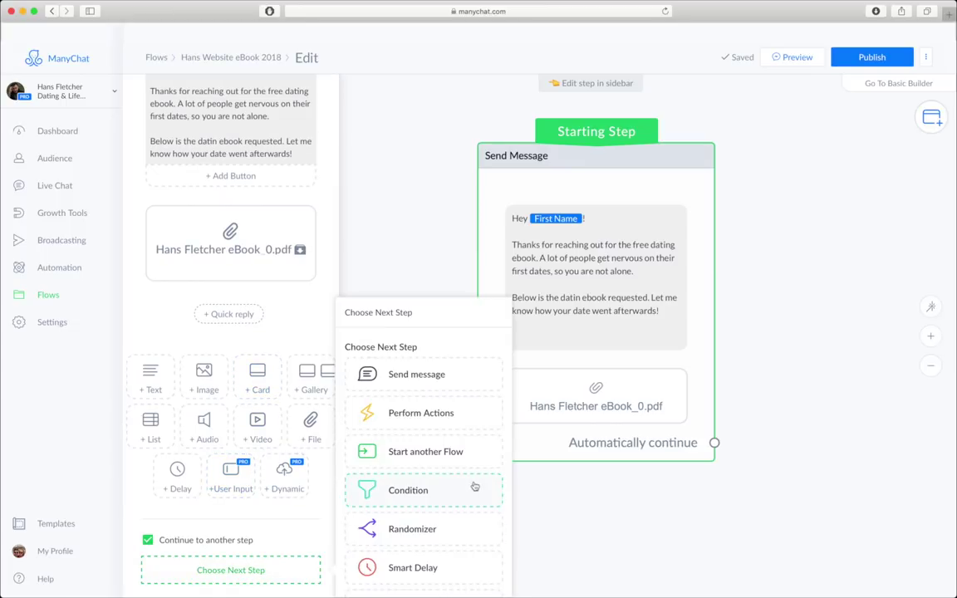
left_click(465, 411)
left_click_drag(848, 406, 571, 421)
left_click(572, 421)
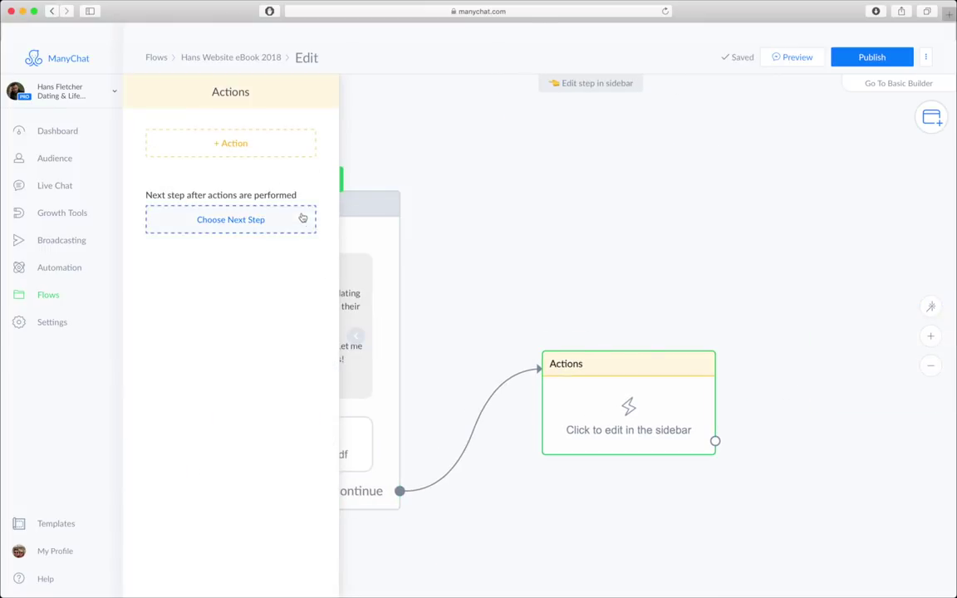
- Give the Actions step an Add Tag action using the ebook tag, and tidy the canvas
left_click(249, 148)
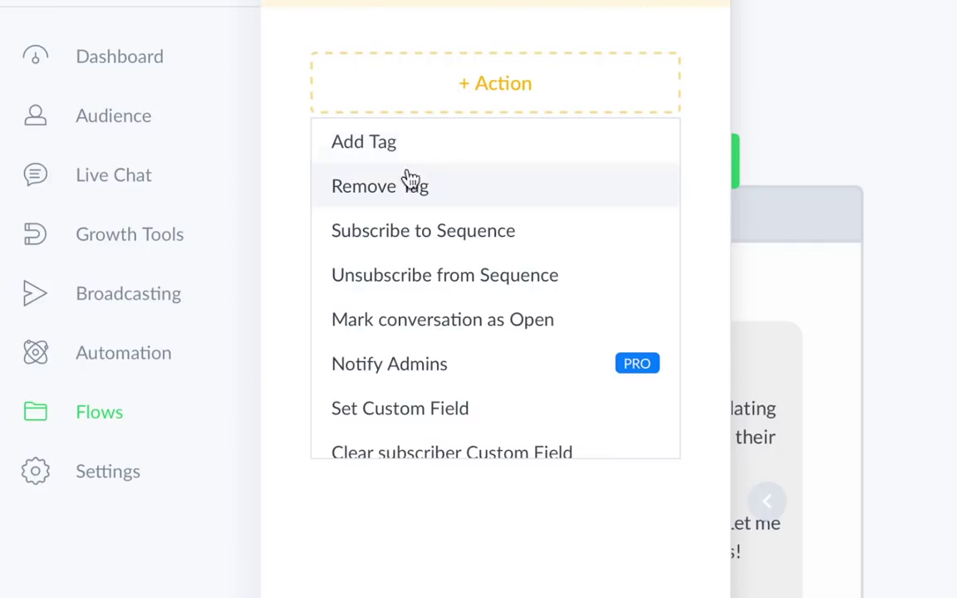
left_click(198, 171)
left_click(446, 125)
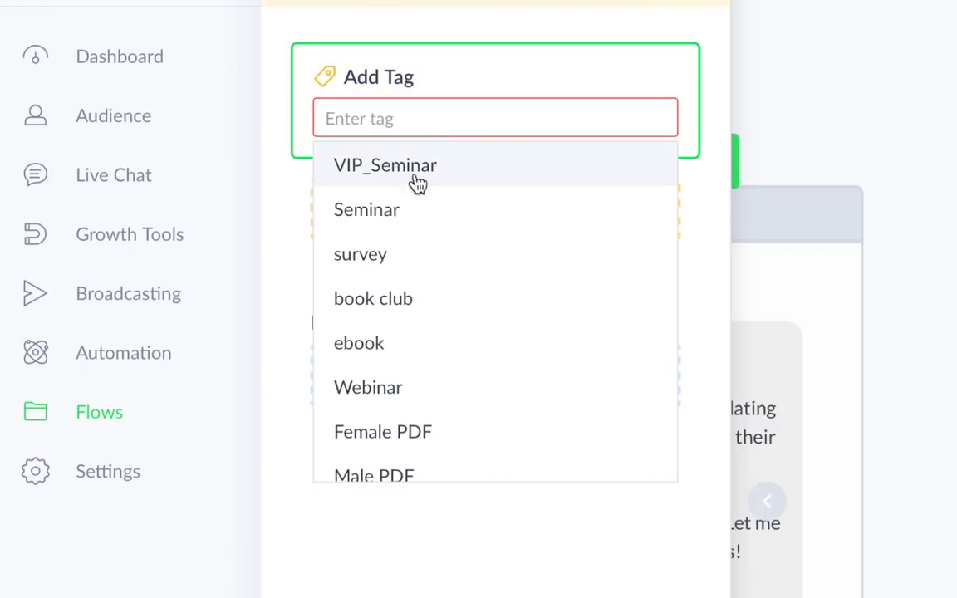
left_click(378, 347)
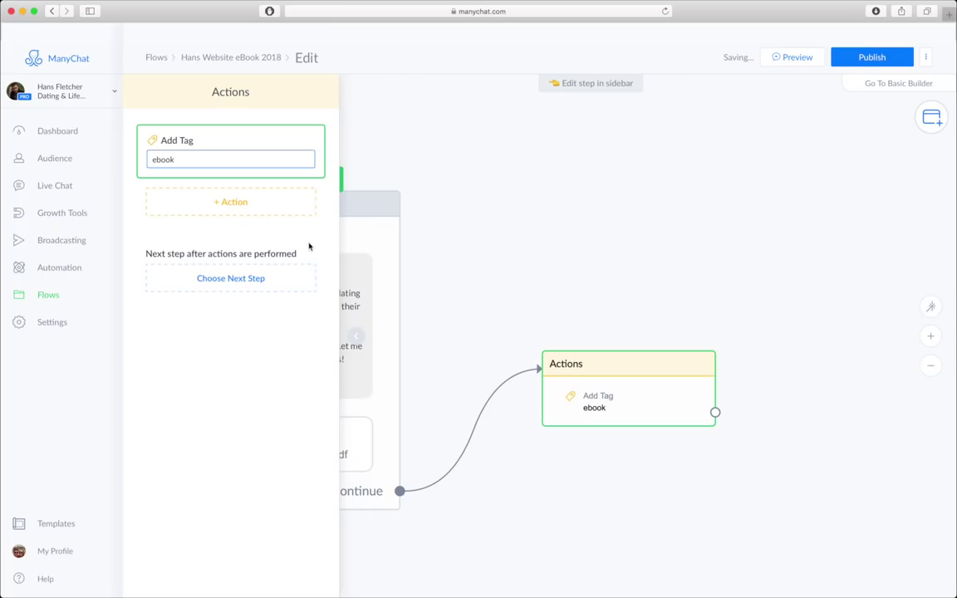
left_click_drag(497, 479, 674, 440)
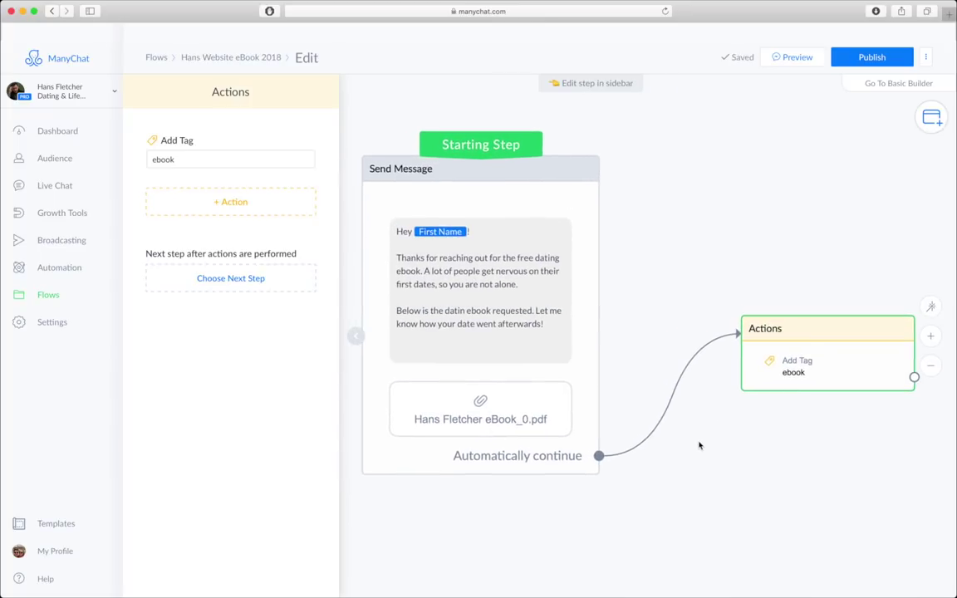
left_click_drag(835, 369, 807, 388)
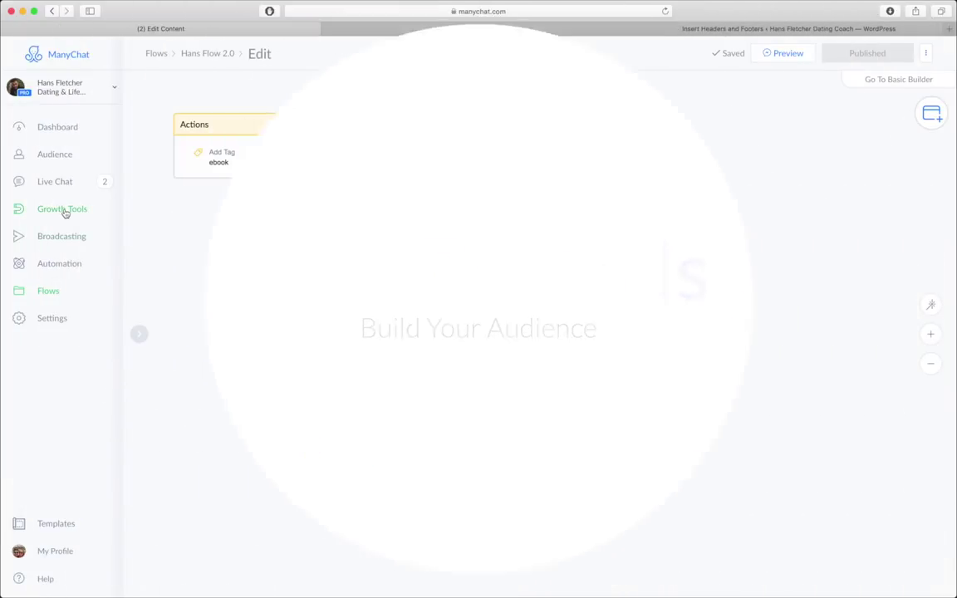
- Go to Growth Tools, listing Dating CGT and example widgets, and begin a New Growth Tool
left_click(63, 210)
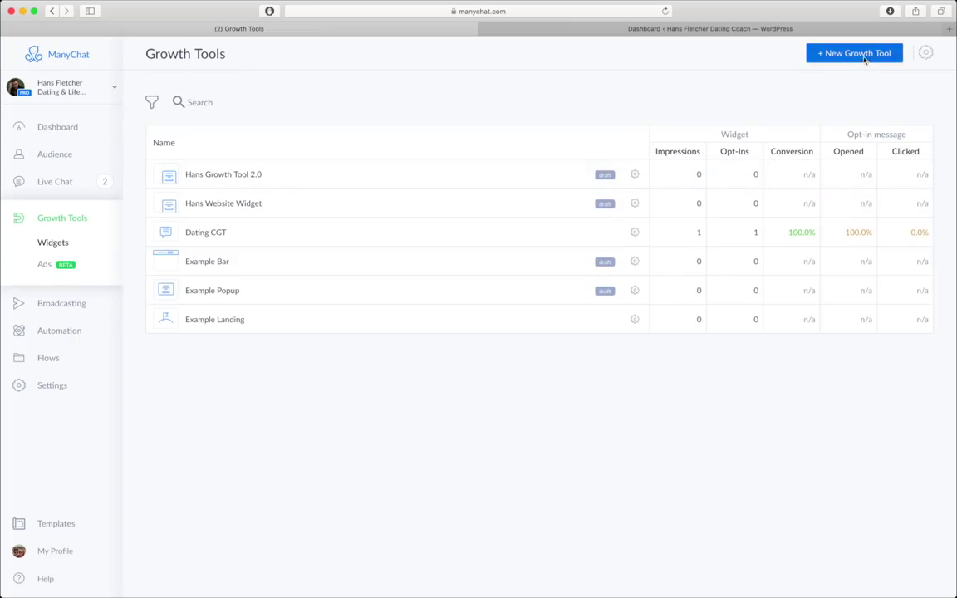
left_click(864, 52)
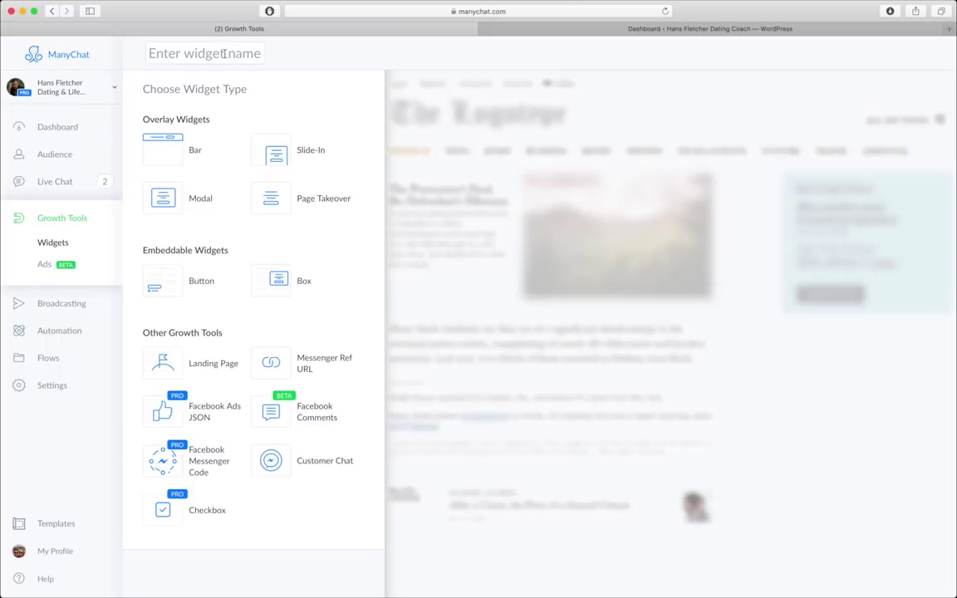
- Create a Slide-In widget named with the coach's first name plus 'Website Widget II'
type("Hans Website")
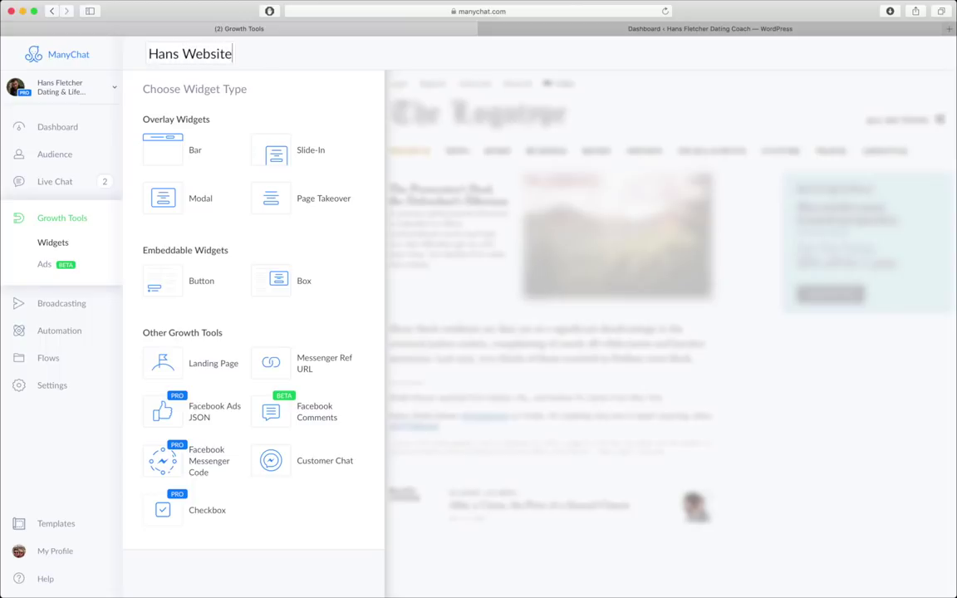
type(" Widget II")
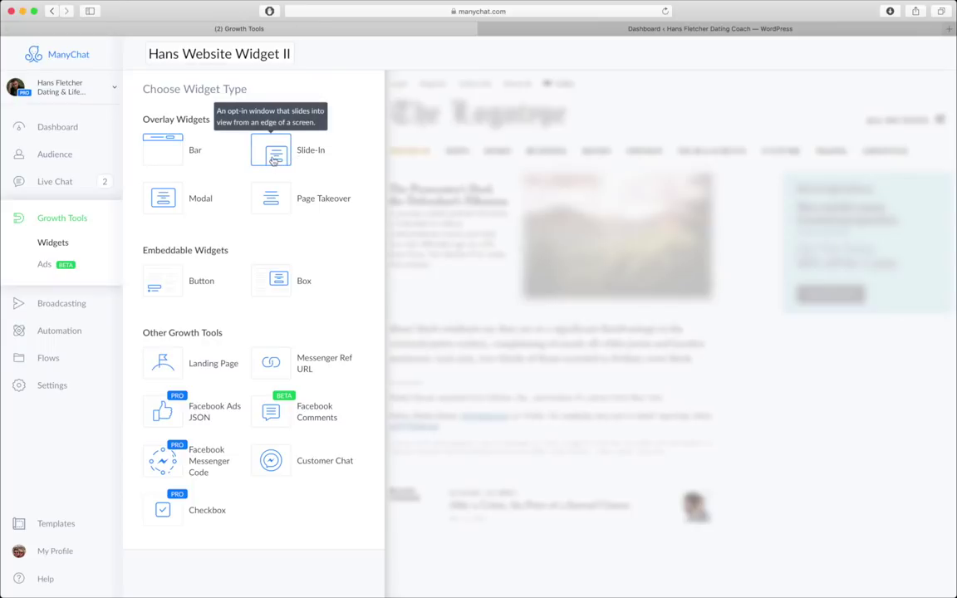
left_click(252, 138)
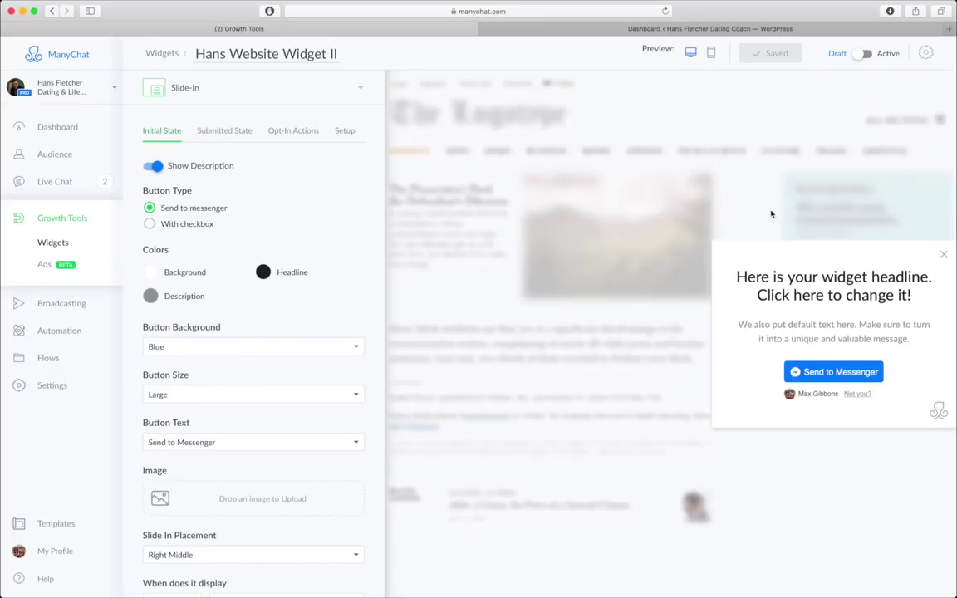
left_click(799, 287)
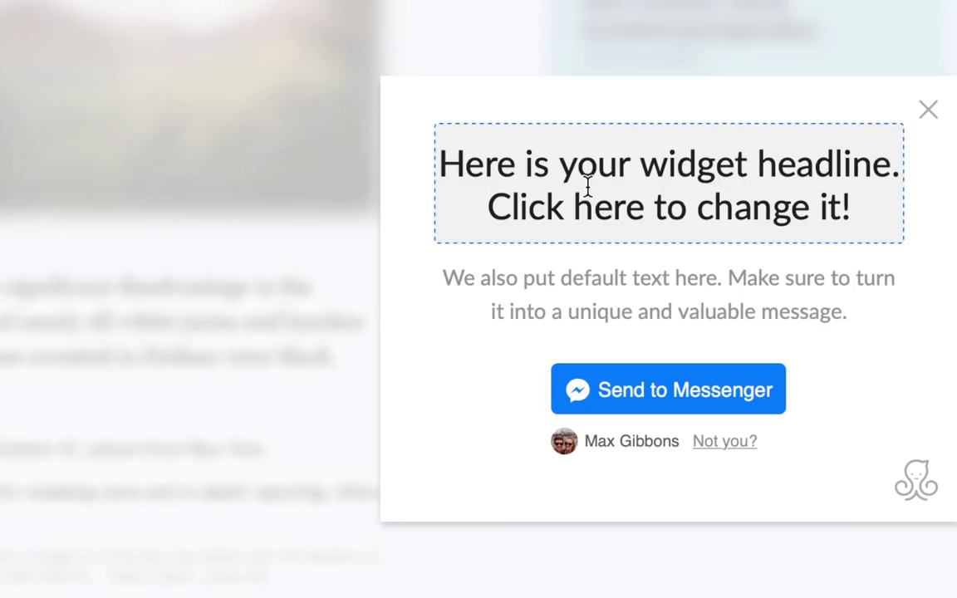
- Replace the widget headline with 'Download My Free eBook'
triple_click(587, 186)
type("Downl")
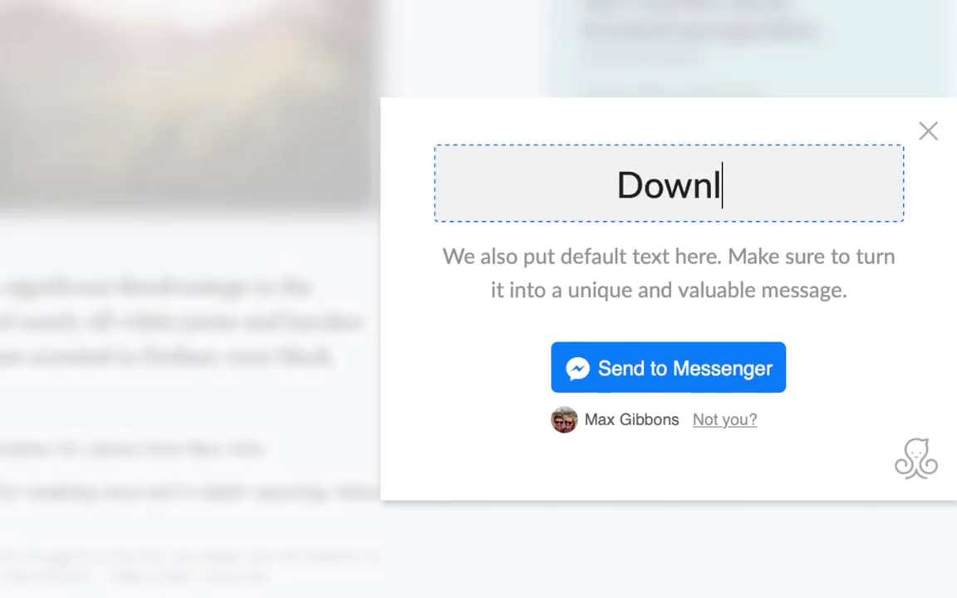
type("oad My Free e")
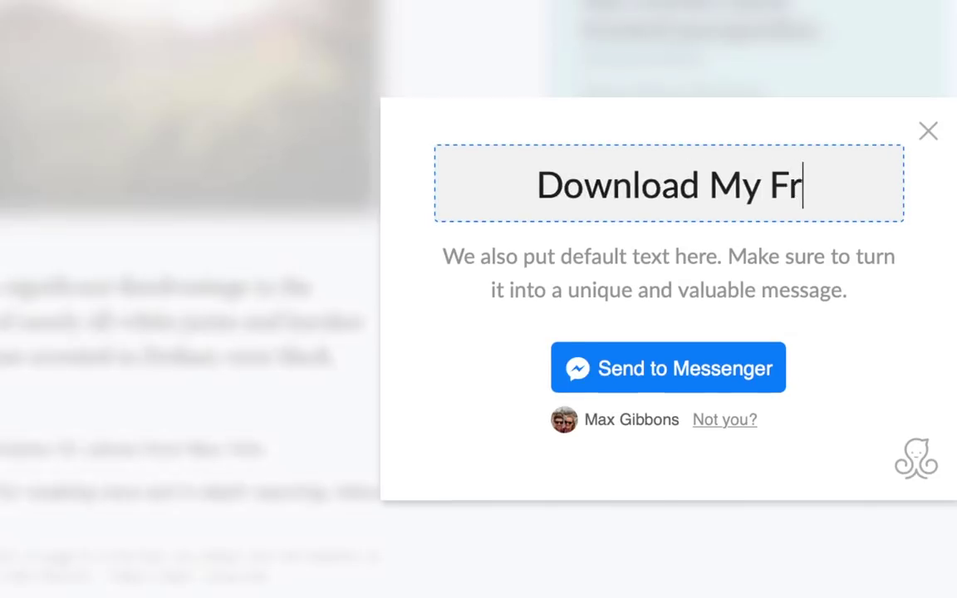
type("Book")
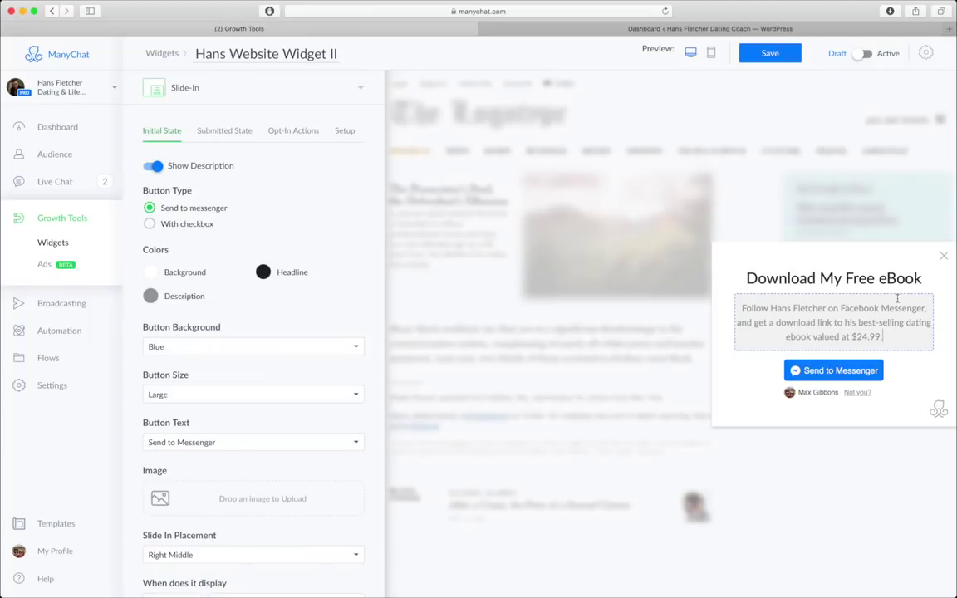
scroll(315, 319, "down", 1)
scroll(315, 318, "down", 5)
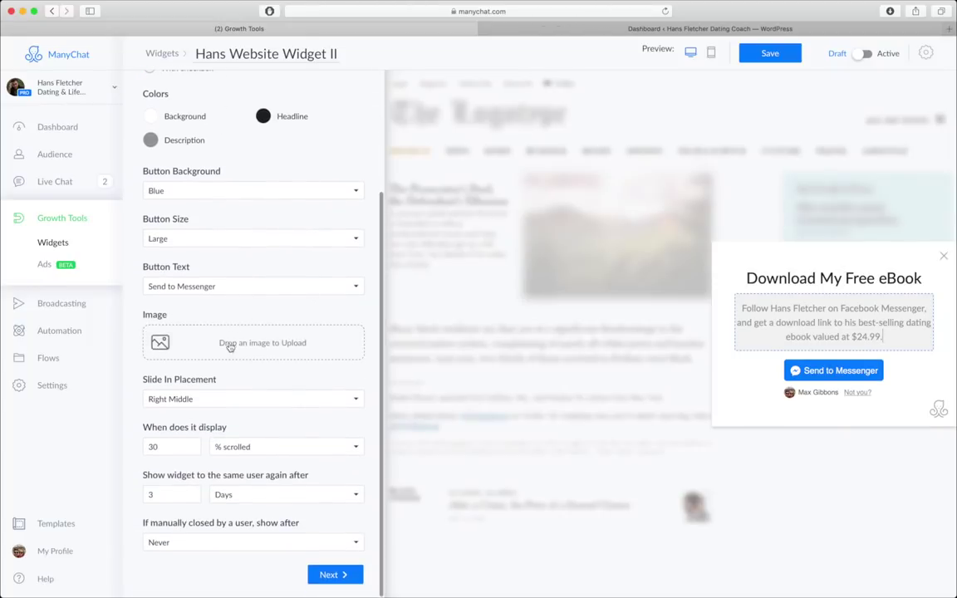
- Upload the eBook cover JPG as the widget's image
left_click(251, 355)
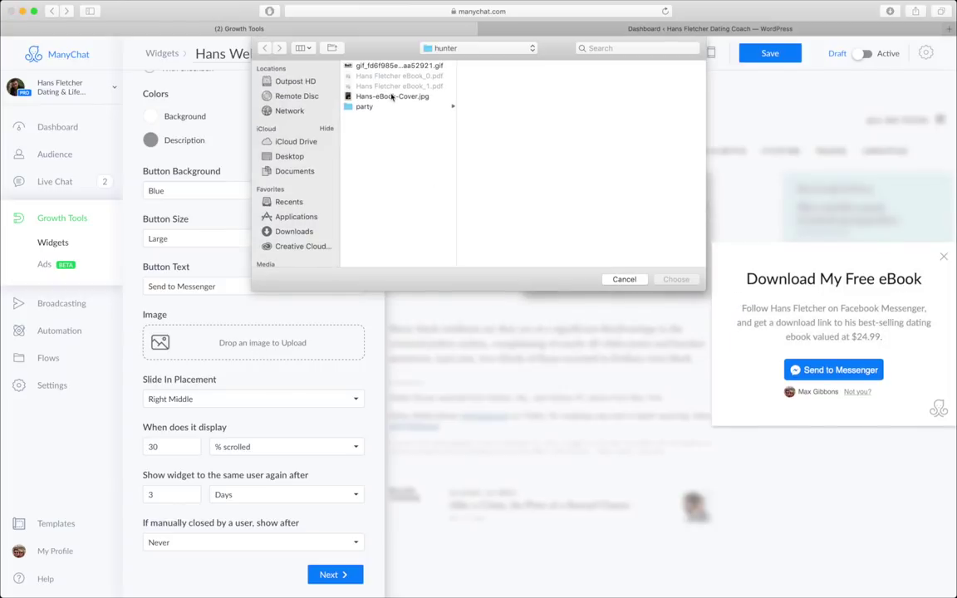
left_click(392, 96)
double_click(392, 96)
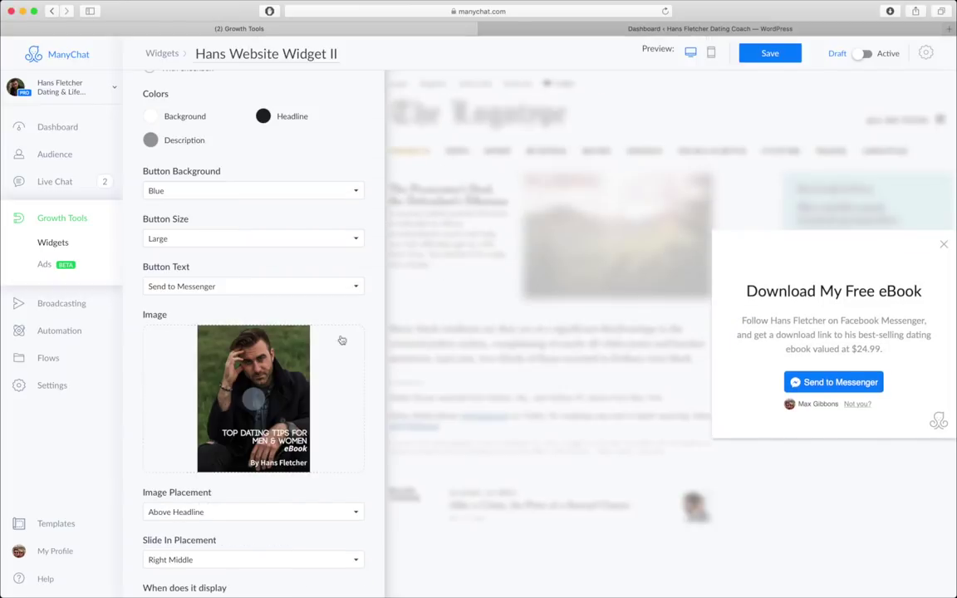
scroll(363, 483, "down", 3)
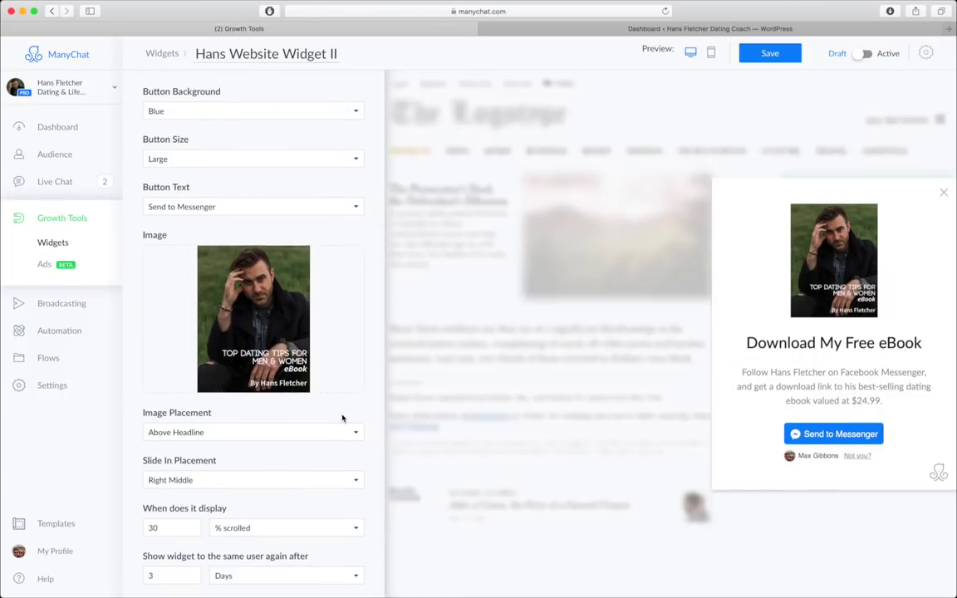
scroll(342, 416, "down", 3)
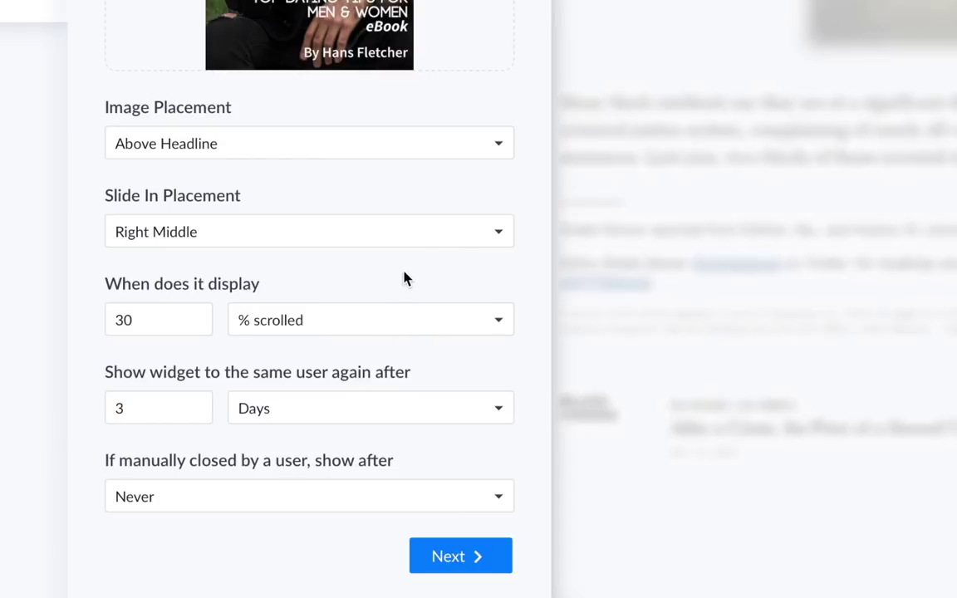
- Keep the slide-in at Right Middle and place the image above the description
left_click(390, 237)
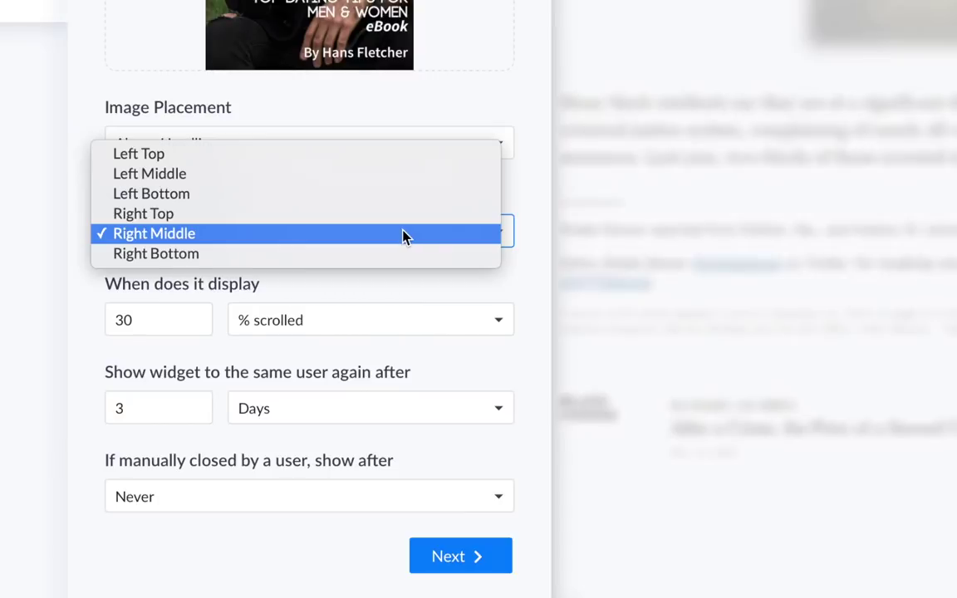
left_click(403, 237)
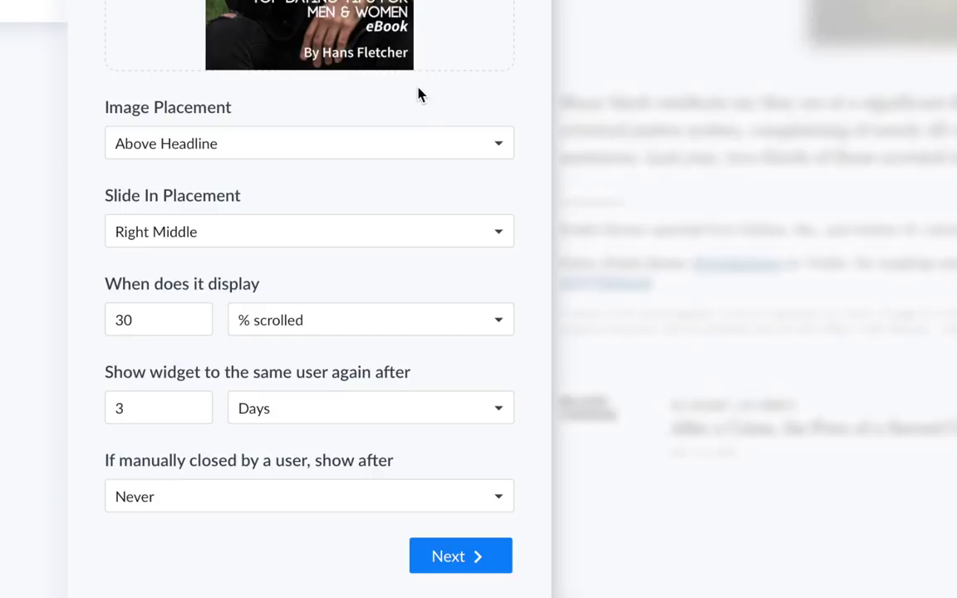
left_click(386, 151)
left_click(378, 163)
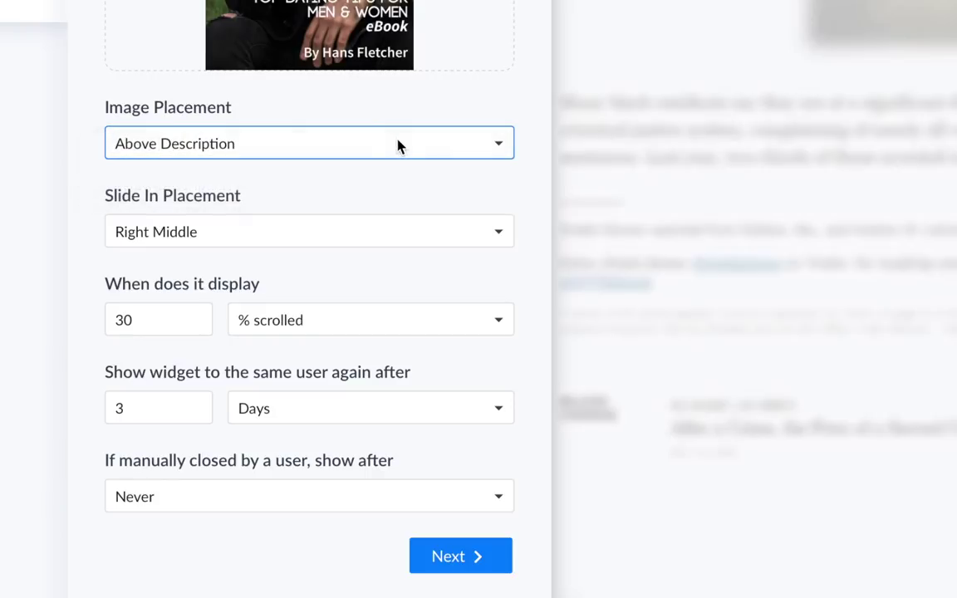
left_click(403, 142)
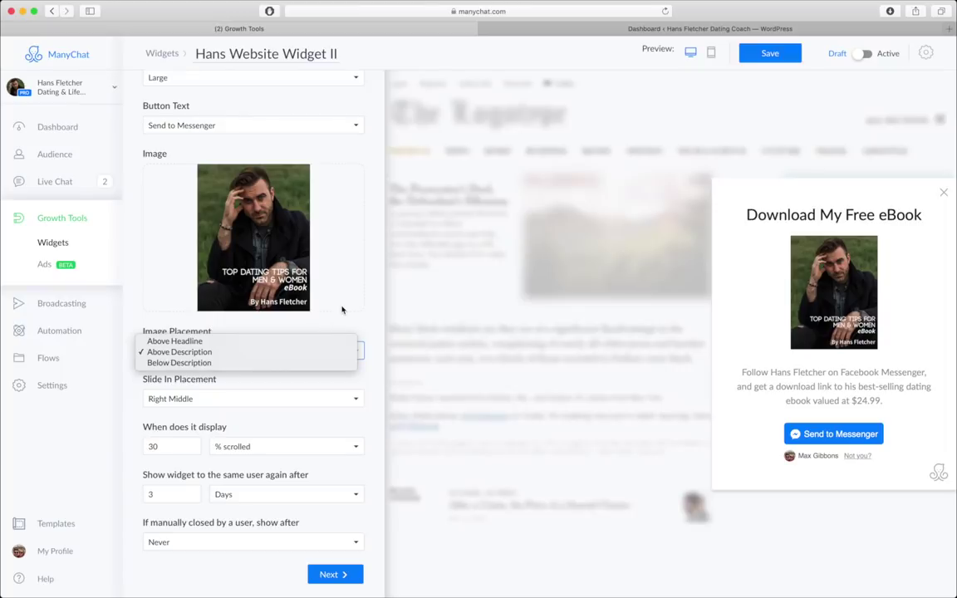
left_click(472, 69)
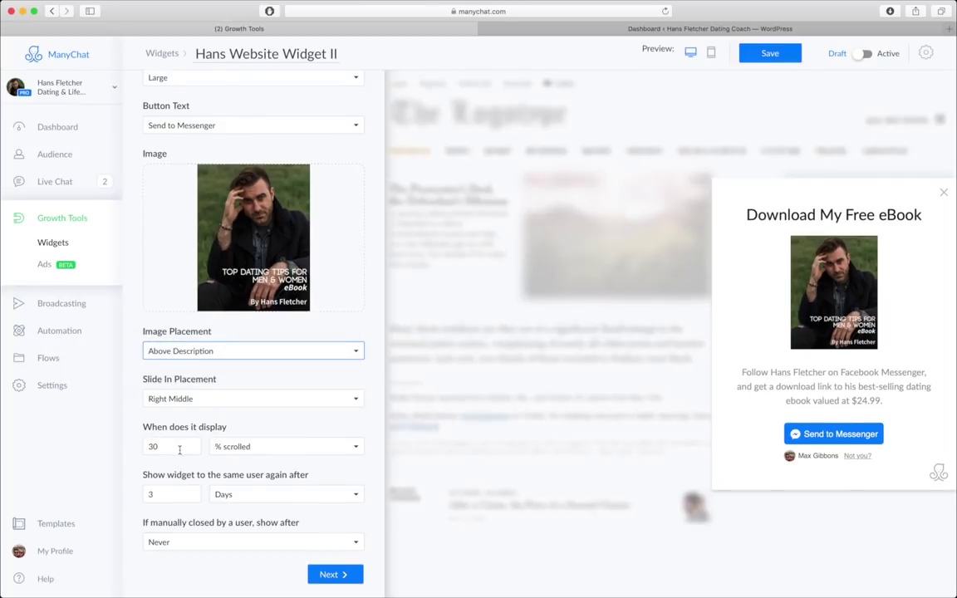
- Make the widget display once 3 seconds have passed
left_click(259, 449)
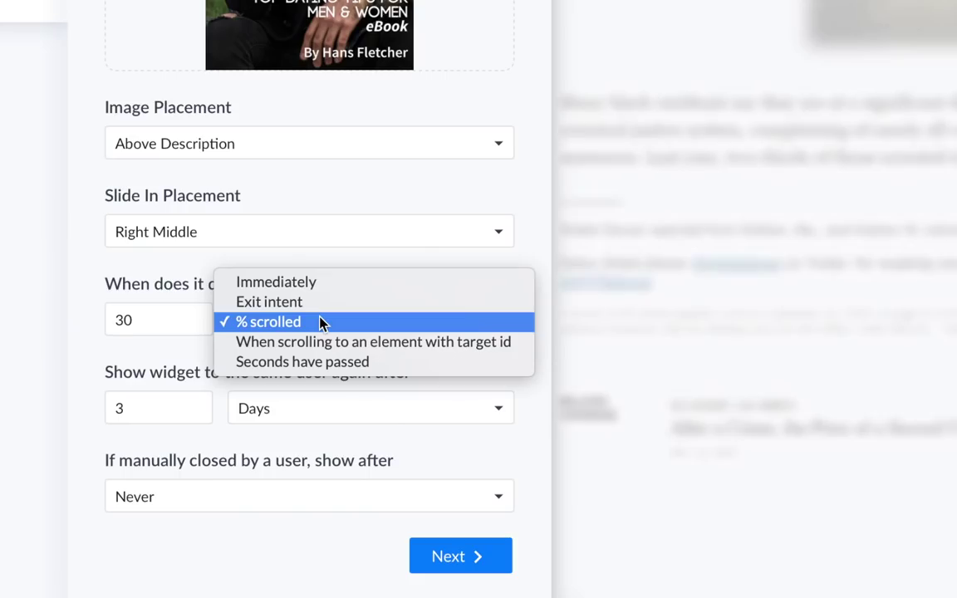
left_click(321, 362)
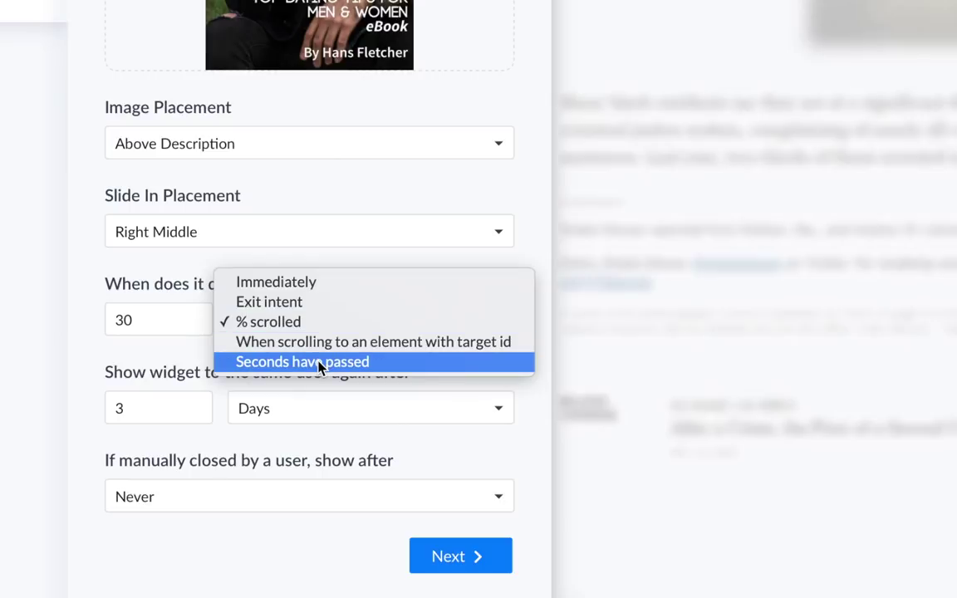
left_click_drag(164, 313, 103, 312)
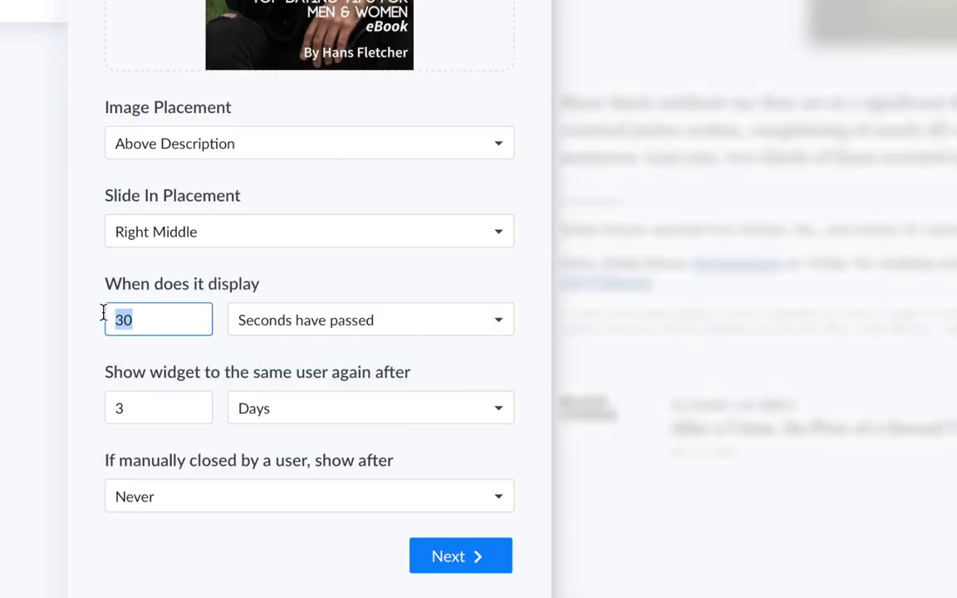
type("3")
left_click(78, 358)
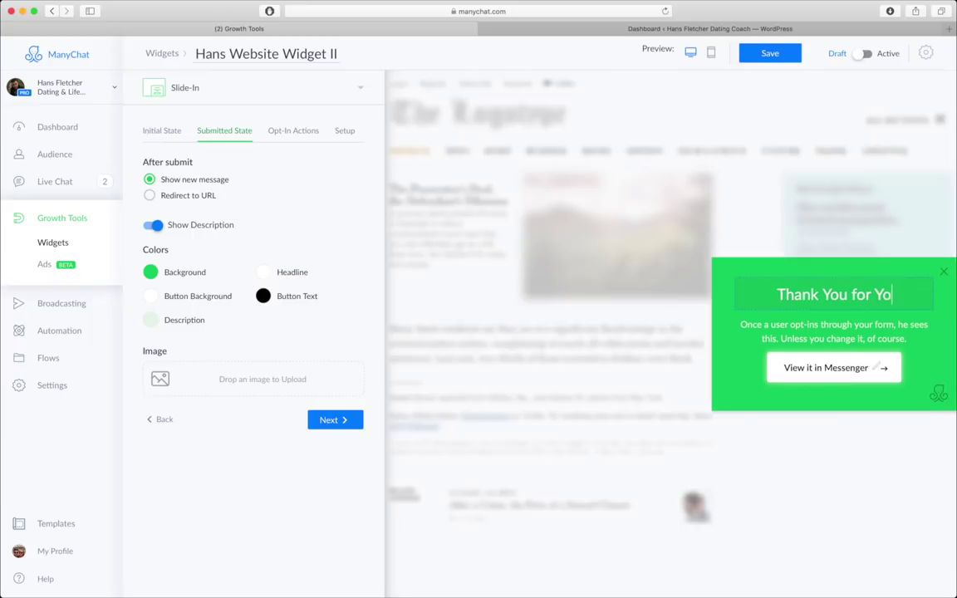
- Set the submitted-state headline to 'Thank You for Your Interest!'
type("ur INter")
key("BackSpace")
key("BackSpace")
key("BackSpace")
key("BackSpace")
type("nterest!")
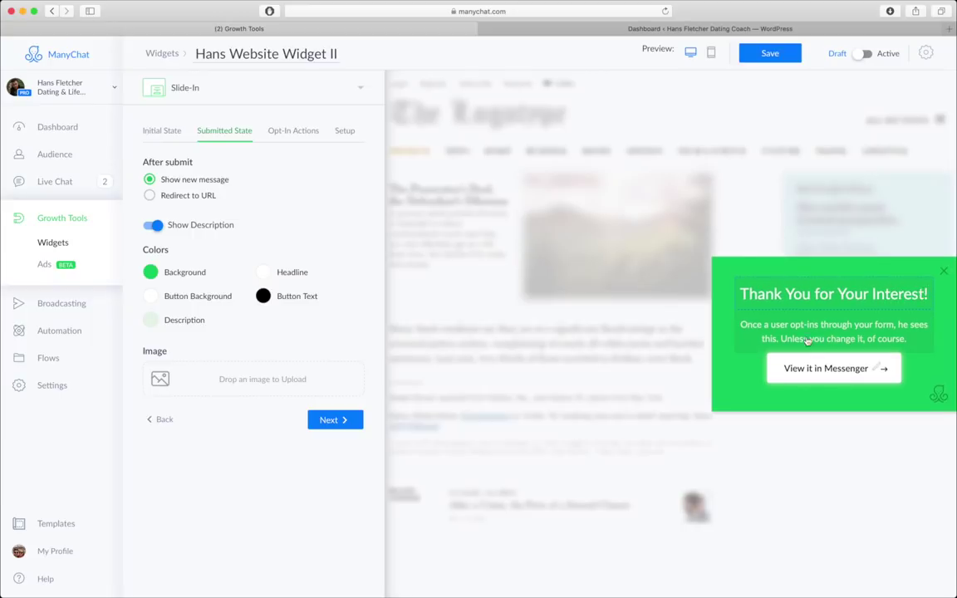
- Hide the thank-you description and give it a light blue #29B6F6 background
left_click(158, 227)
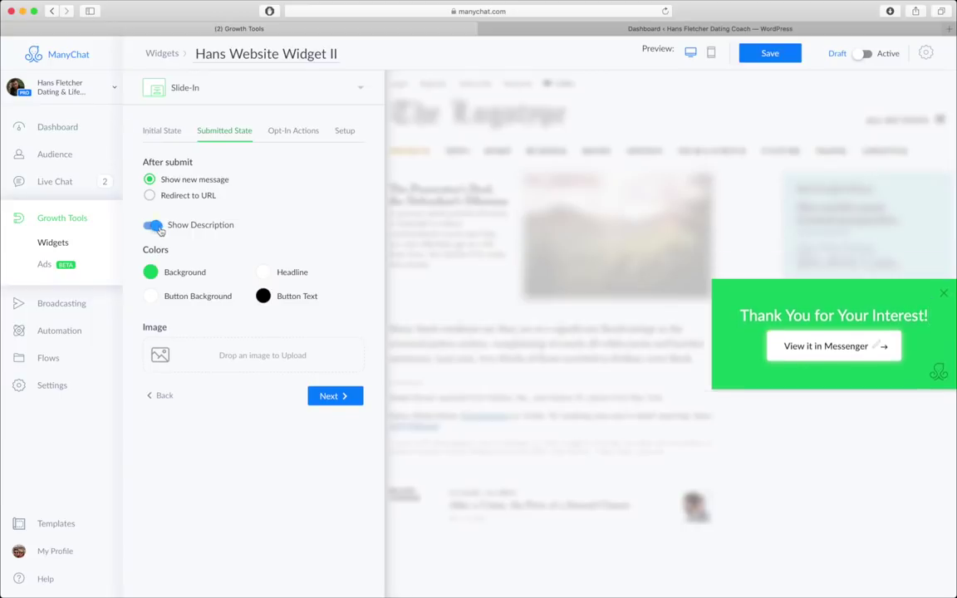
left_click(189, 273)
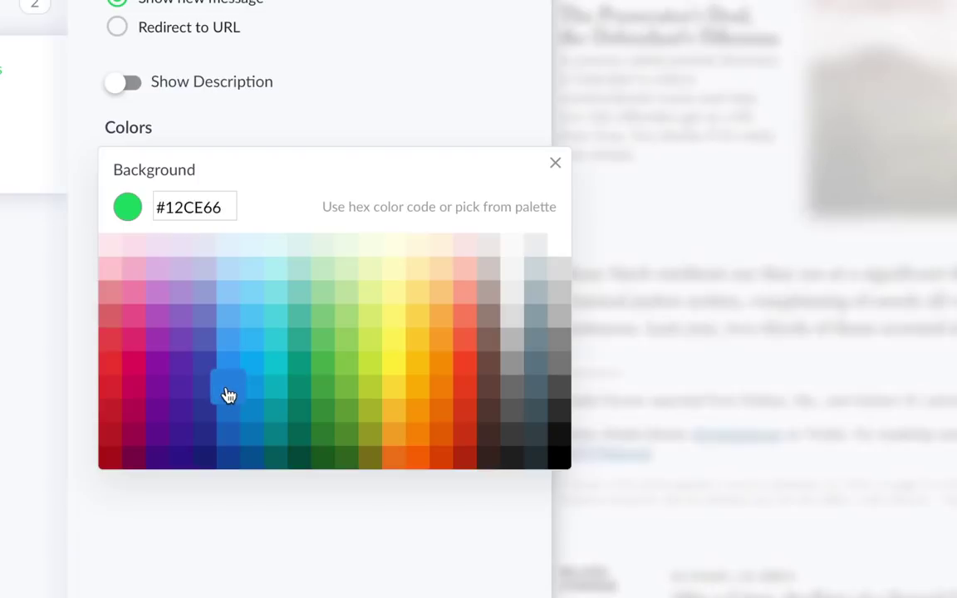
left_click(208, 388)
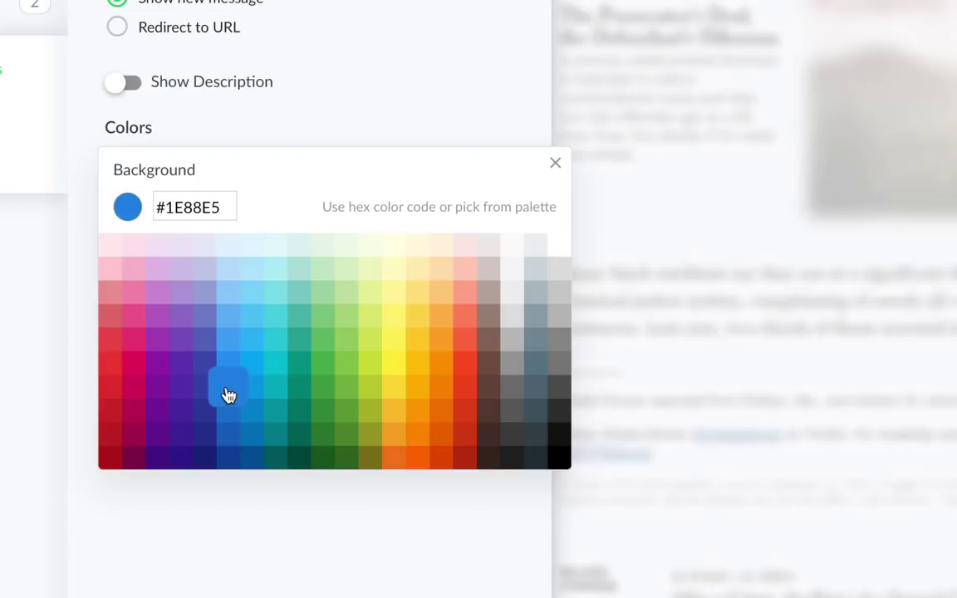
left_click(224, 347)
left_click(252, 348)
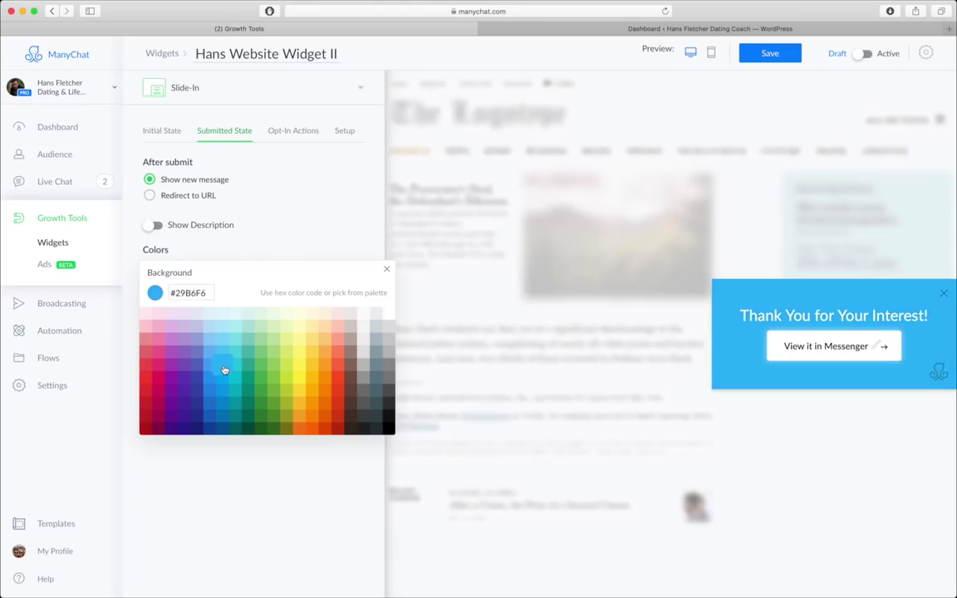
left_click(209, 510)
left_click(330, 395)
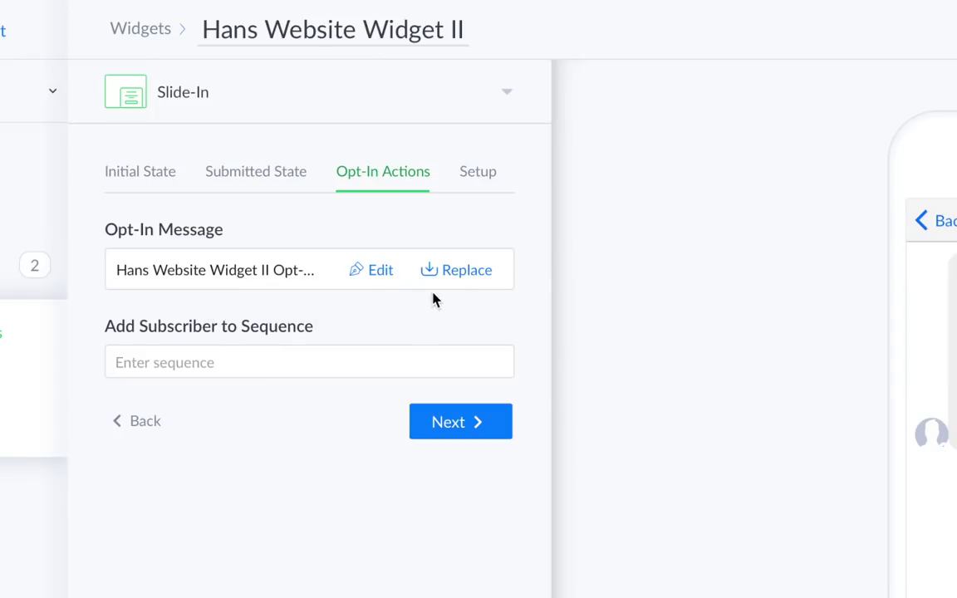
- Replace the opt-in message with the coach's 'Flow 2.0' flow
left_click(467, 272)
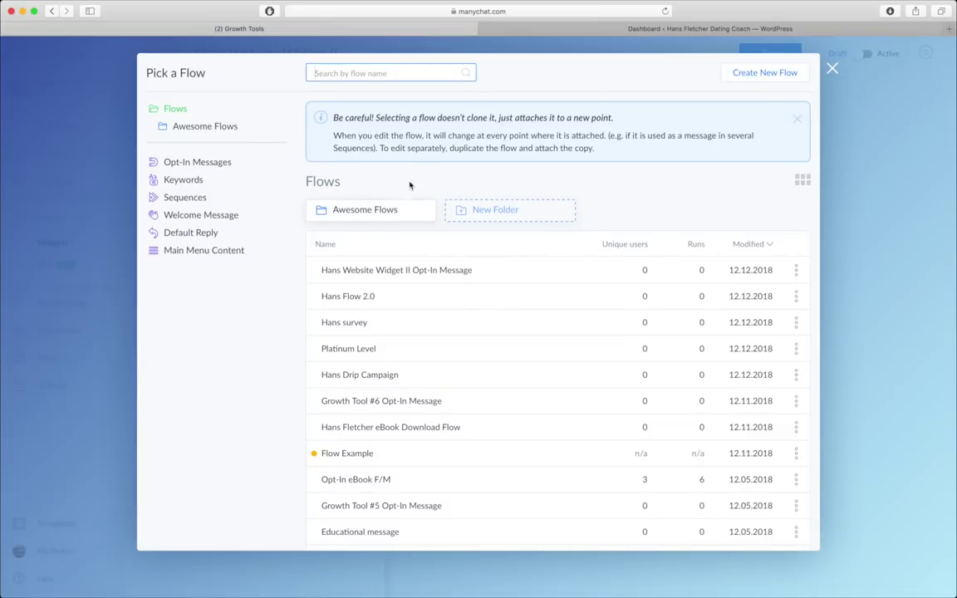
left_click(410, 297)
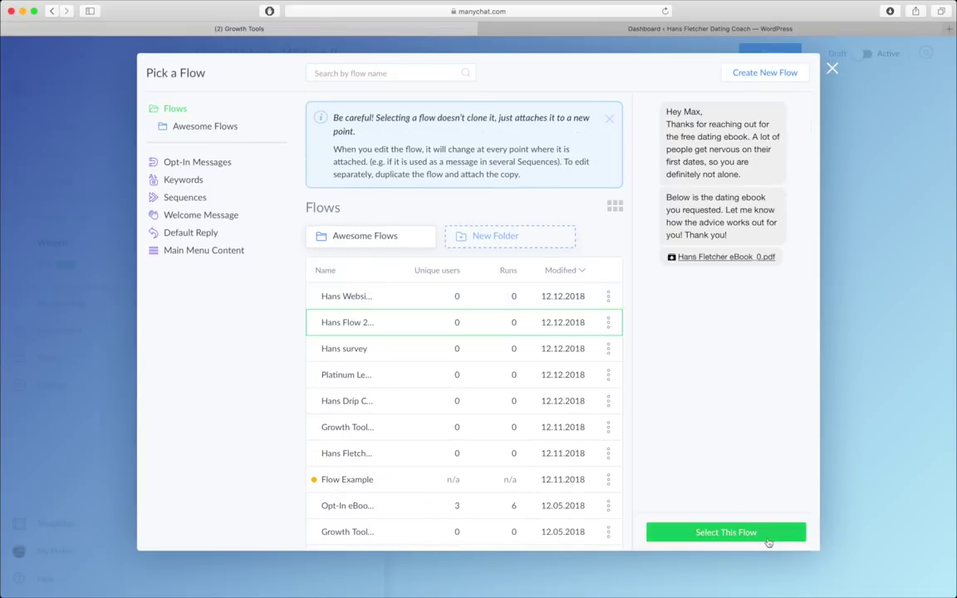
left_click(735, 534)
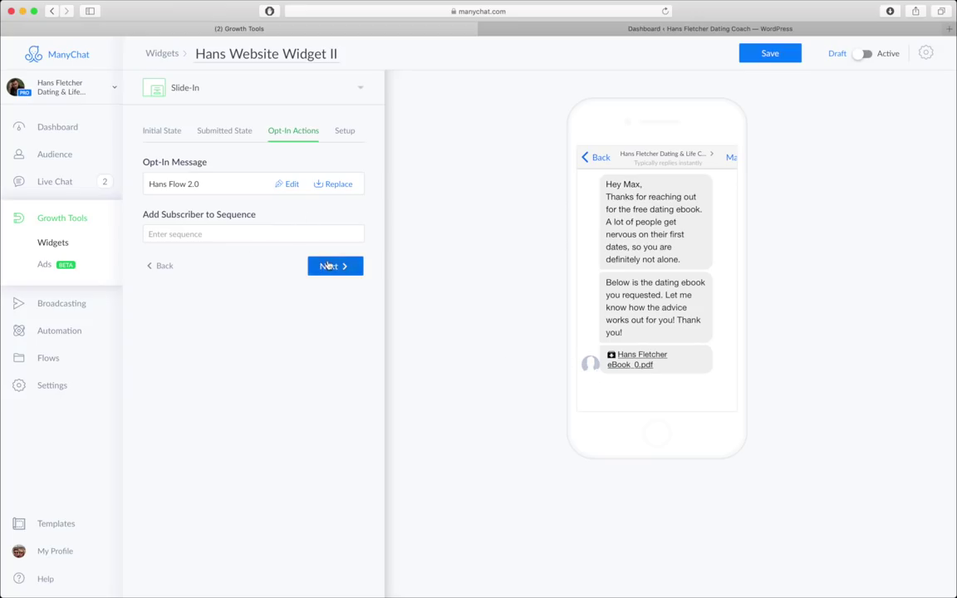
left_click(332, 266)
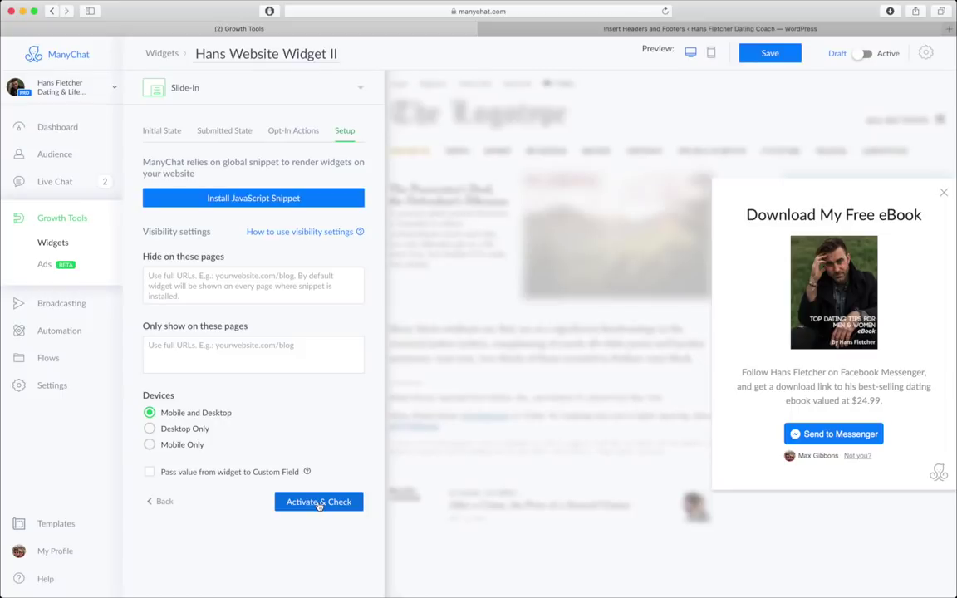
- Activate the widget and start a widget check on the coach's dating website URL
left_click(319, 501)
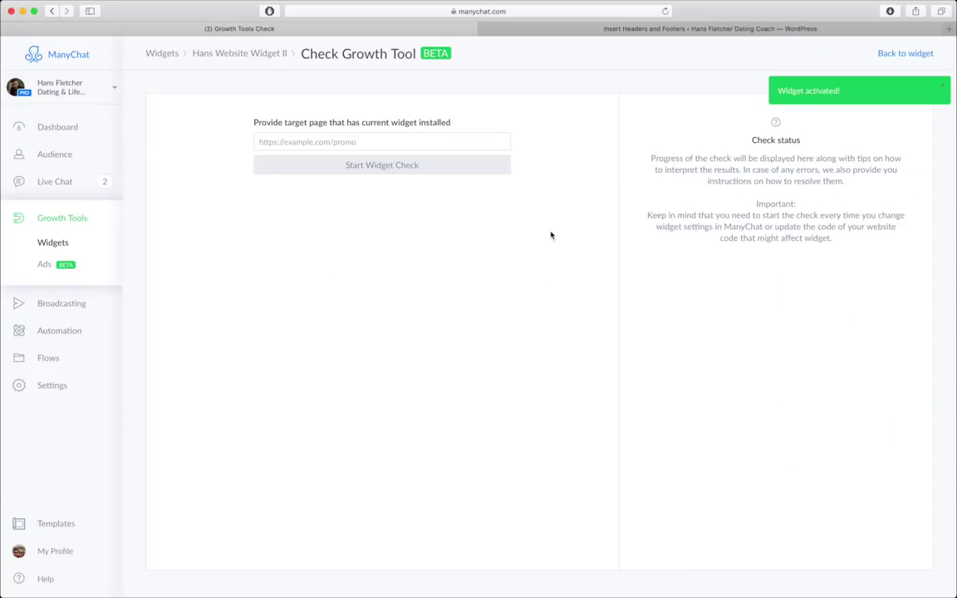
left_click(440, 142)
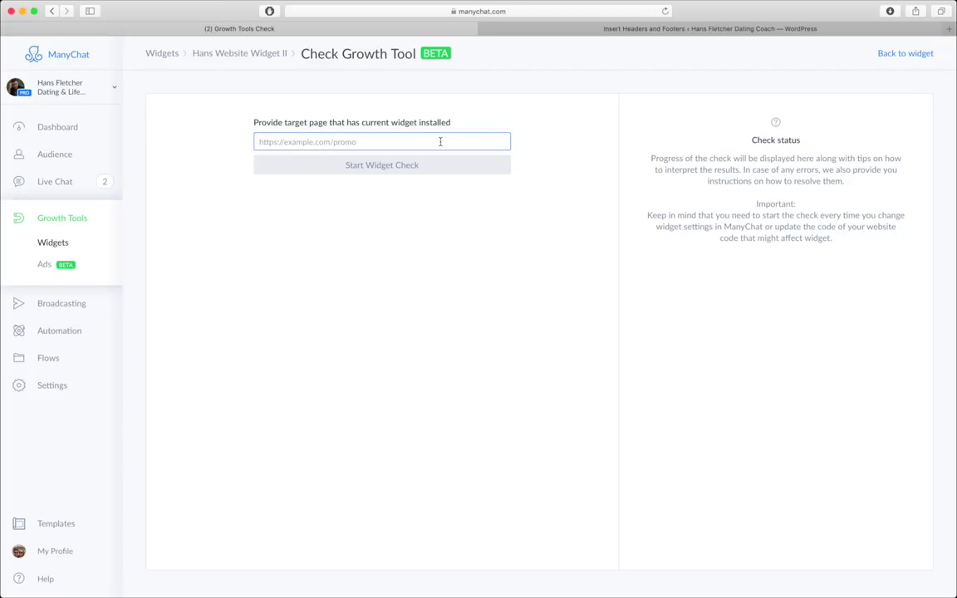
type("https://hunterchasedating.com")
left_click(355, 169)
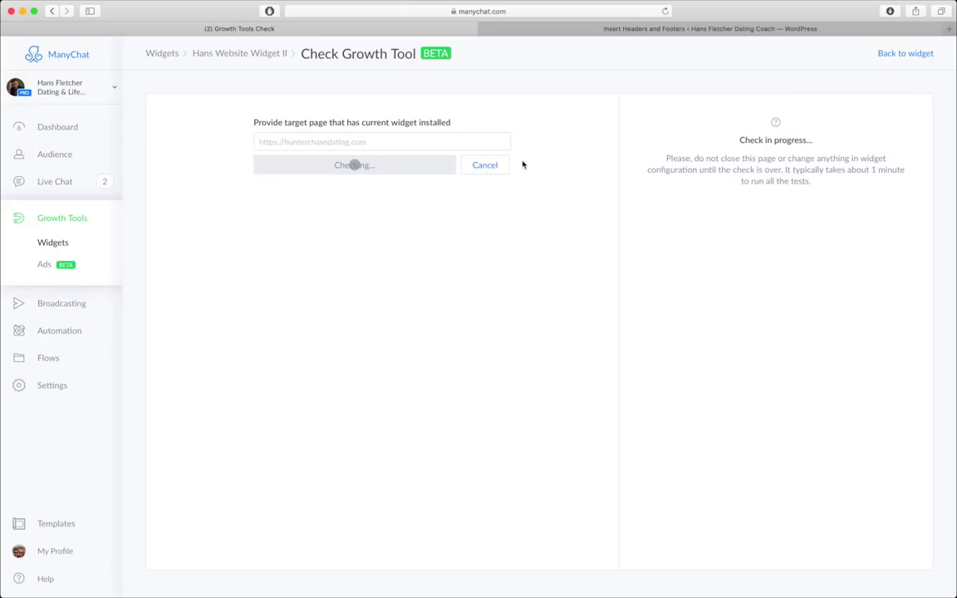
key("super+Tab")
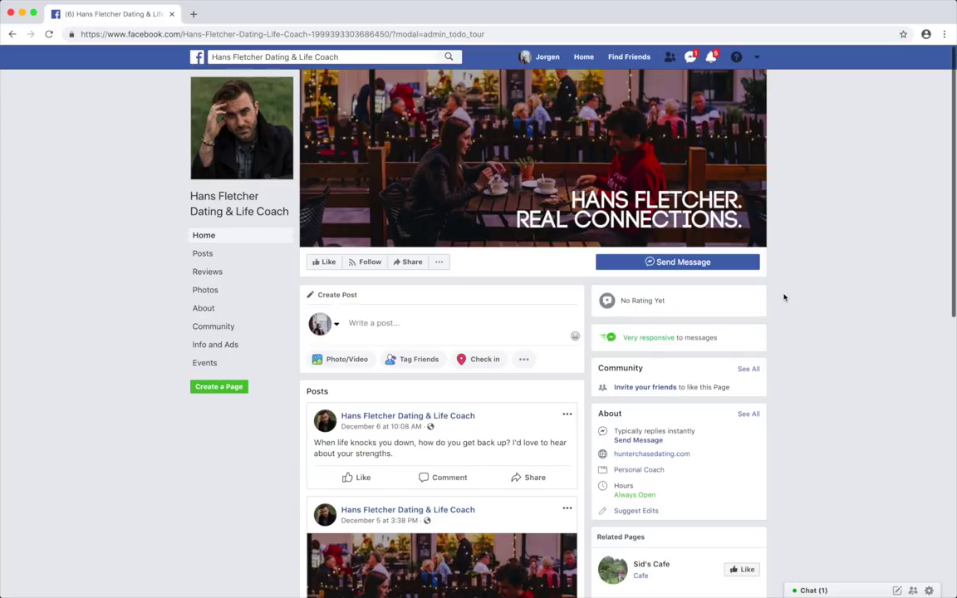
- Start the page's bot in Messenger and answer it with Relationship Help
scroll(783, 297, "down", 1)
scroll(784, 298, "up", 1)
left_click(730, 262)
left_click(701, 589)
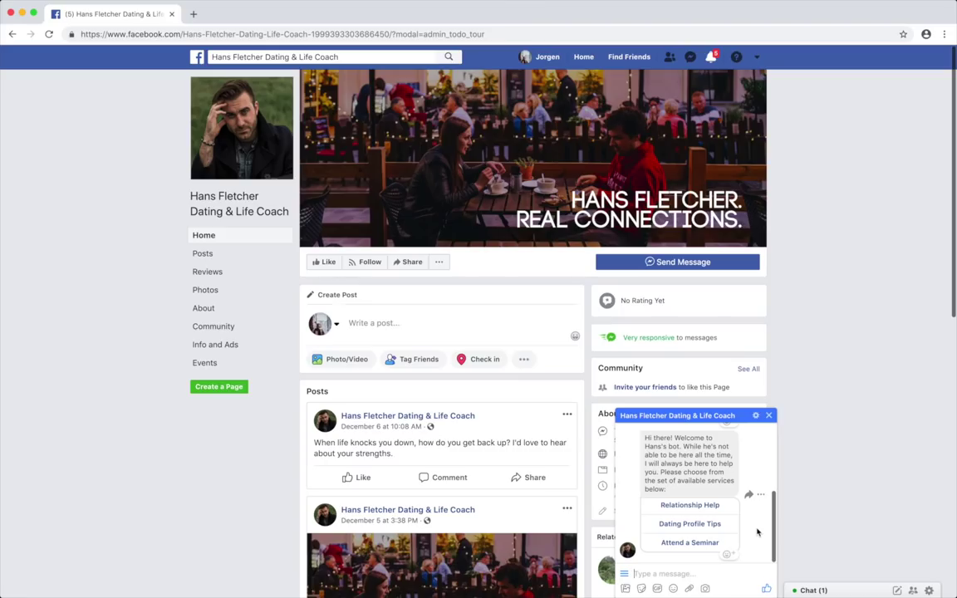
scroll(756, 524, "up", 2)
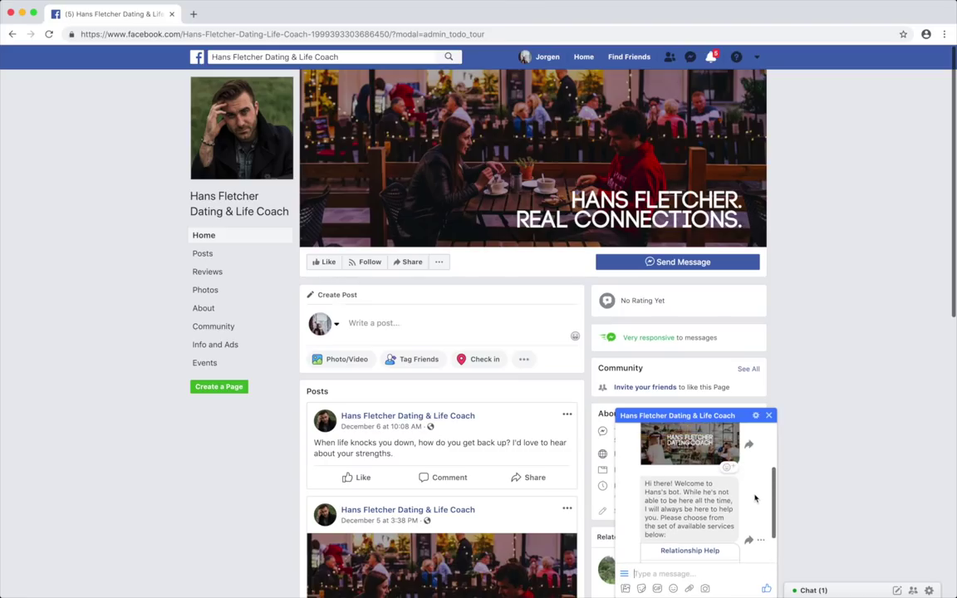
scroll(755, 498, "down", 2)
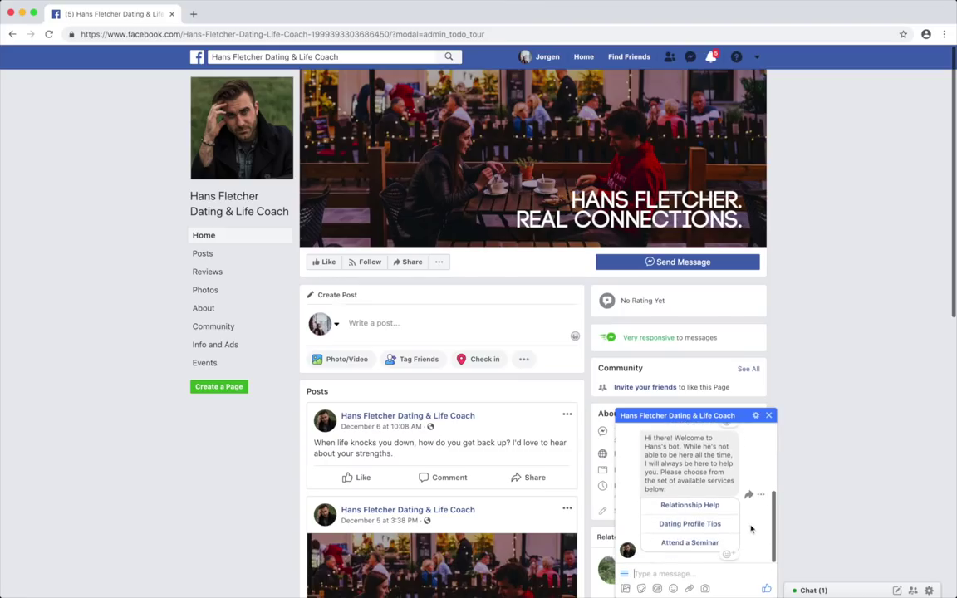
left_click(700, 505)
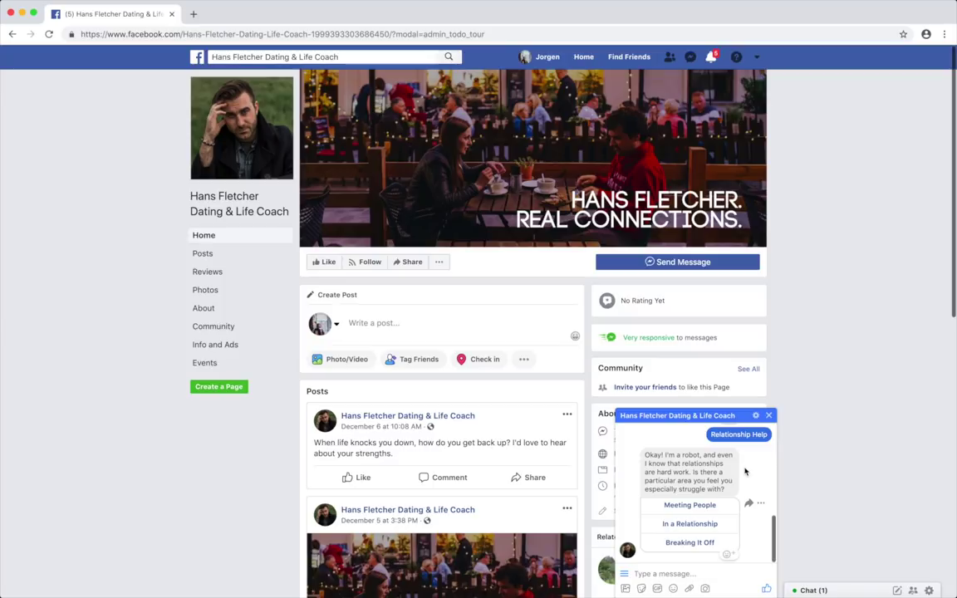
scroll(745, 473, "up", 5)
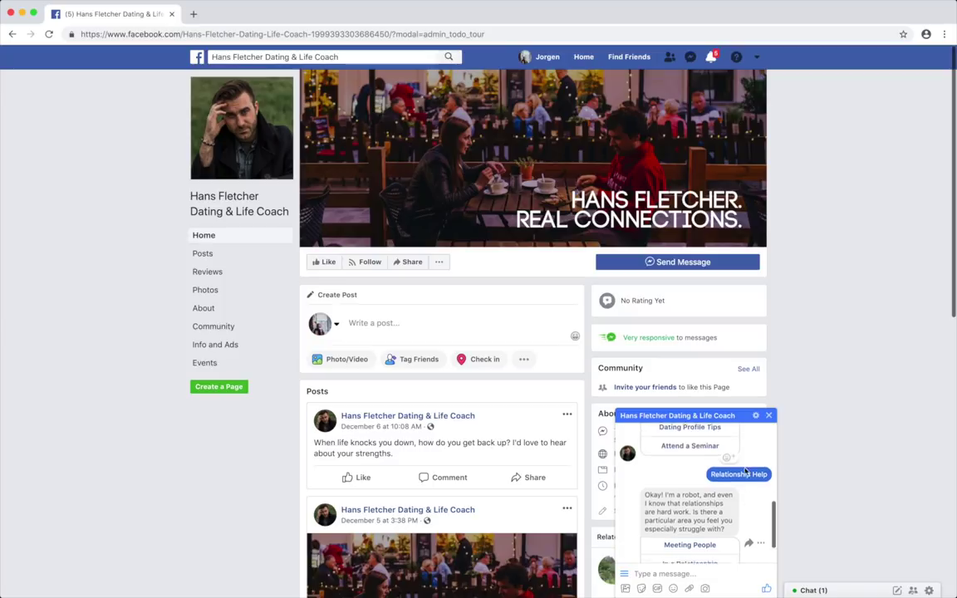
scroll(745, 475, "down", 5)
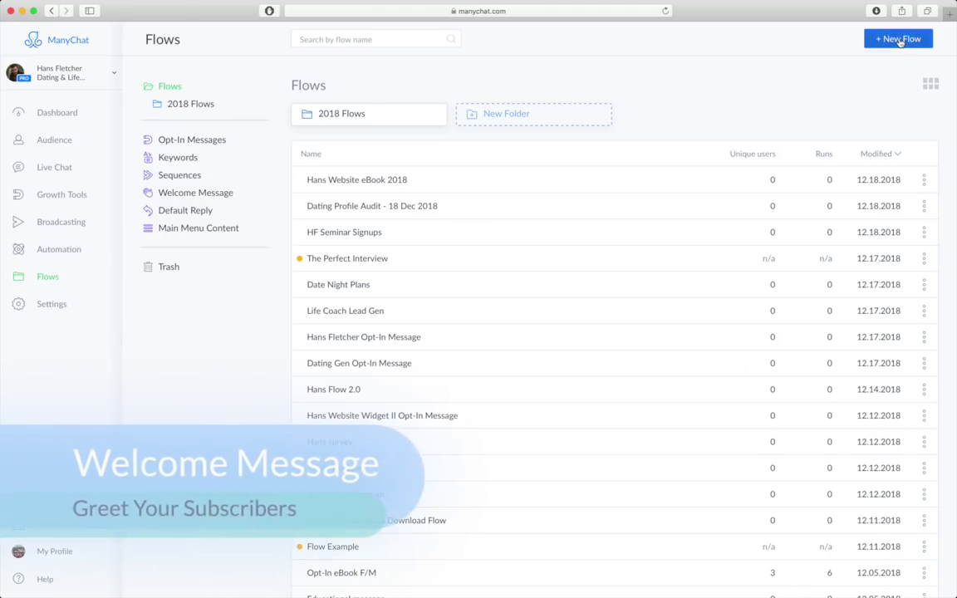
- Create the coach's 'Welcome Message 2' flow with an image block in its first message
left_click(901, 39)
type("Hans")
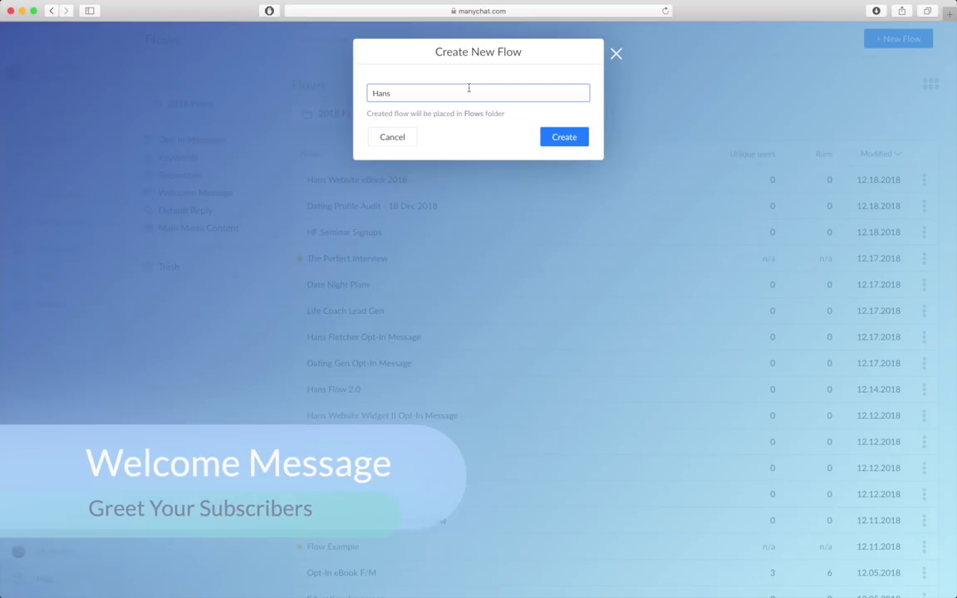
key("BackSpace")
key("BackSpace")
key("BackSpace")
type("ns Welcome Messag")
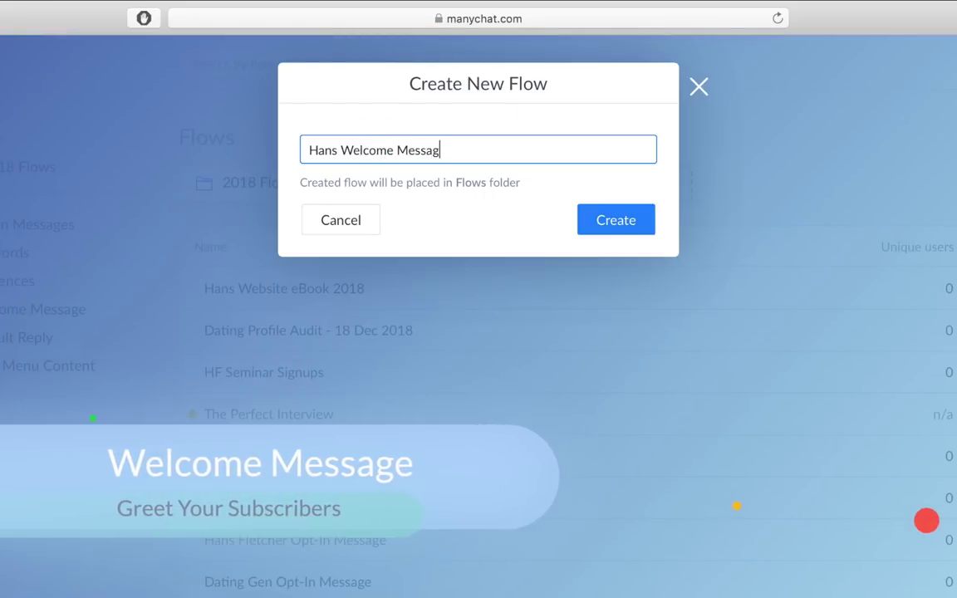
type("ings")
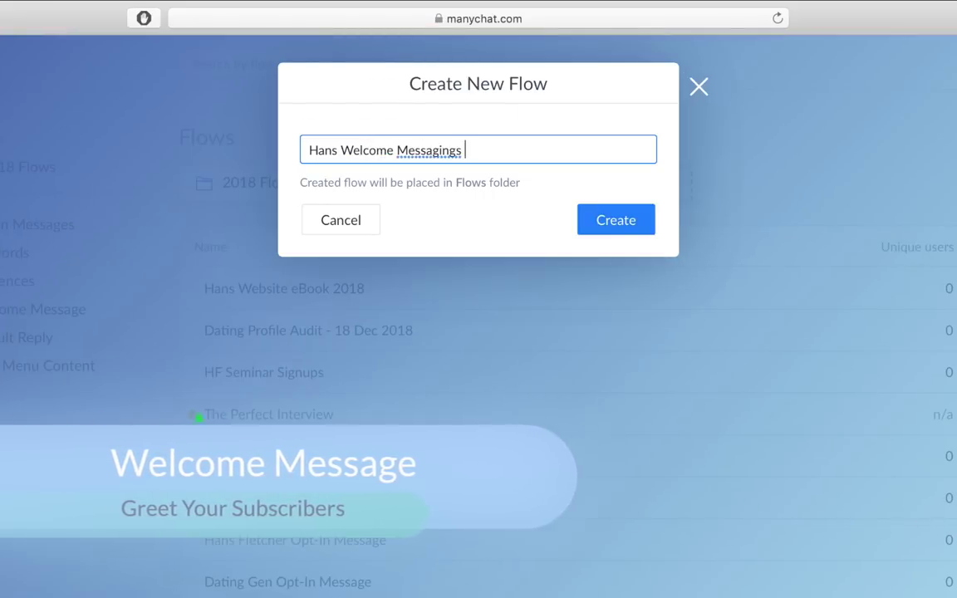
key("BackSpace")
key("BackSpace")
key("BackSpace")
key("BackSpace")
type("e 2")
key("Return")
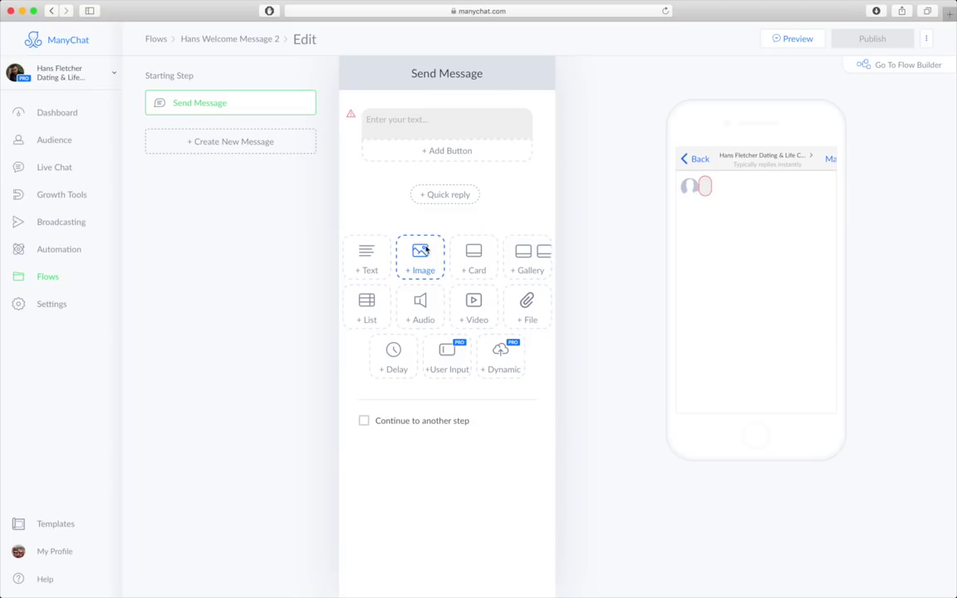
left_click_drag(425, 249, 412, 102)
- Insert HF-Welcome-Message-Image3.jpg, write a 'Hi there! Welcome' greeting, and add a button
left_click(456, 150)
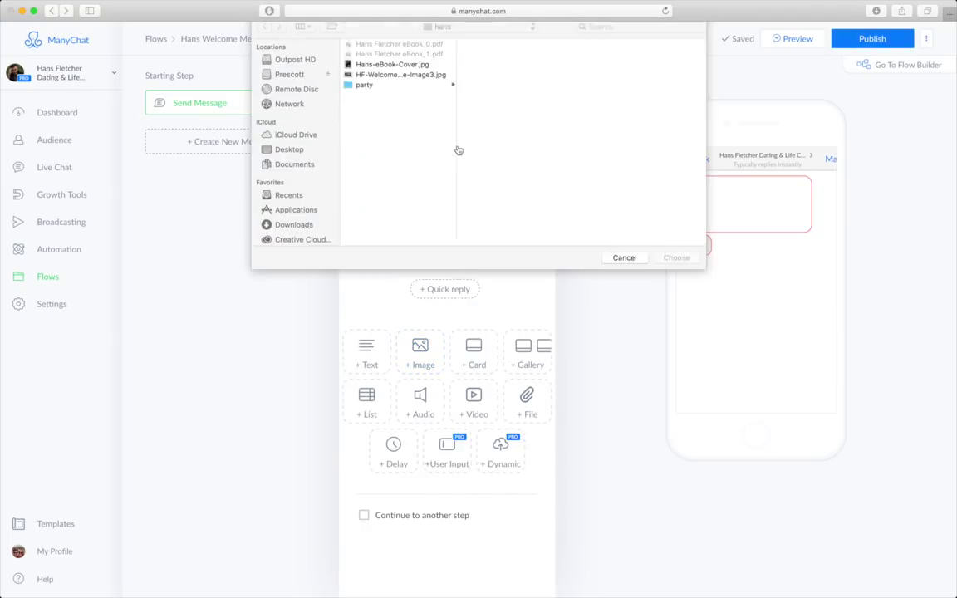
left_click(406, 83)
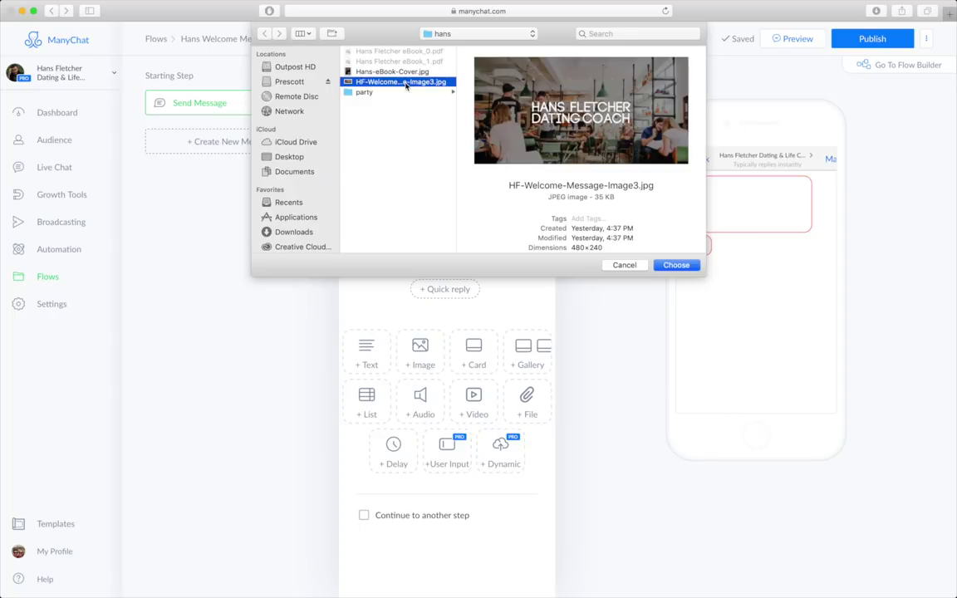
double_click(406, 82)
left_click(418, 233)
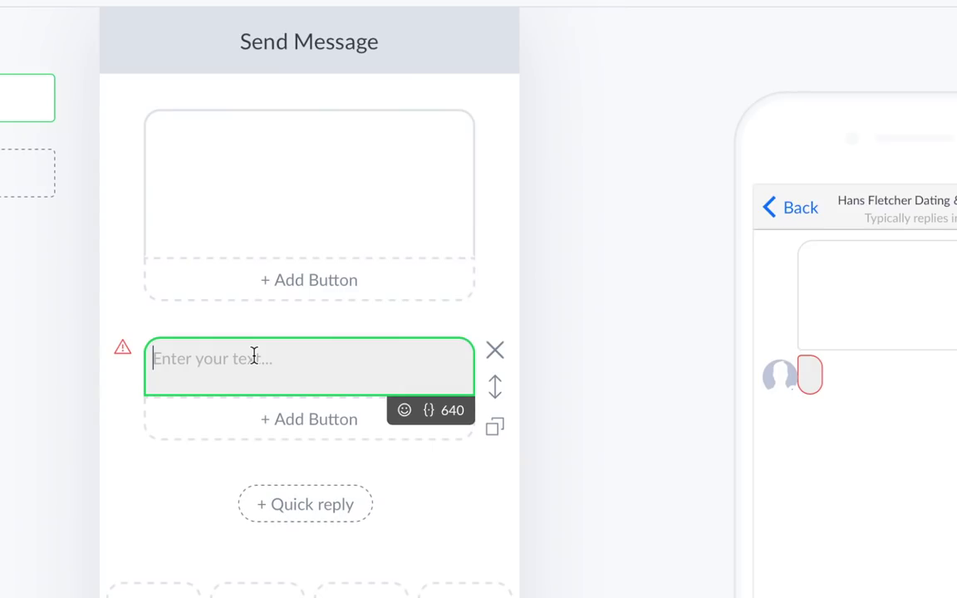
type("Hi ")
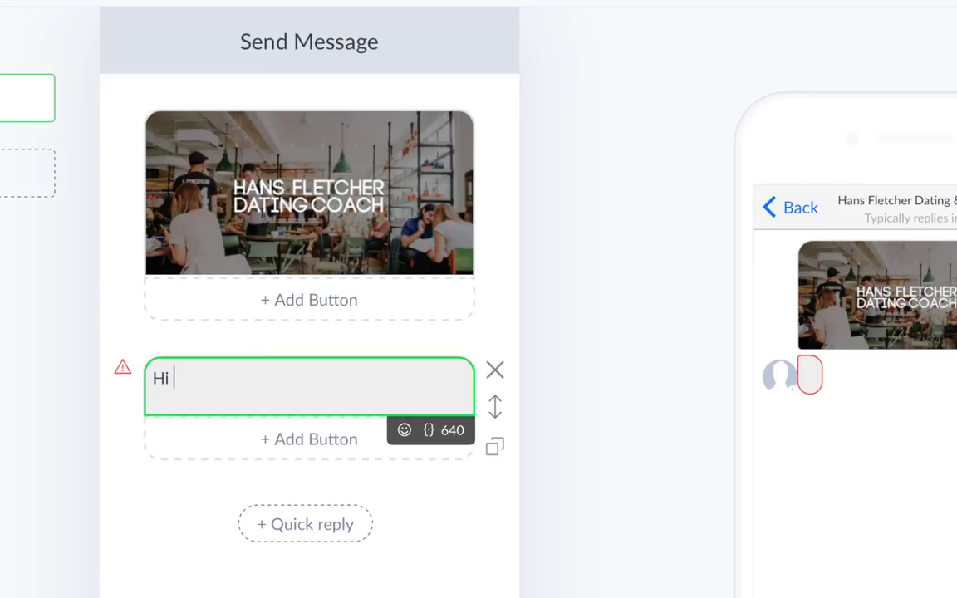
type("there! Welcome to Han")
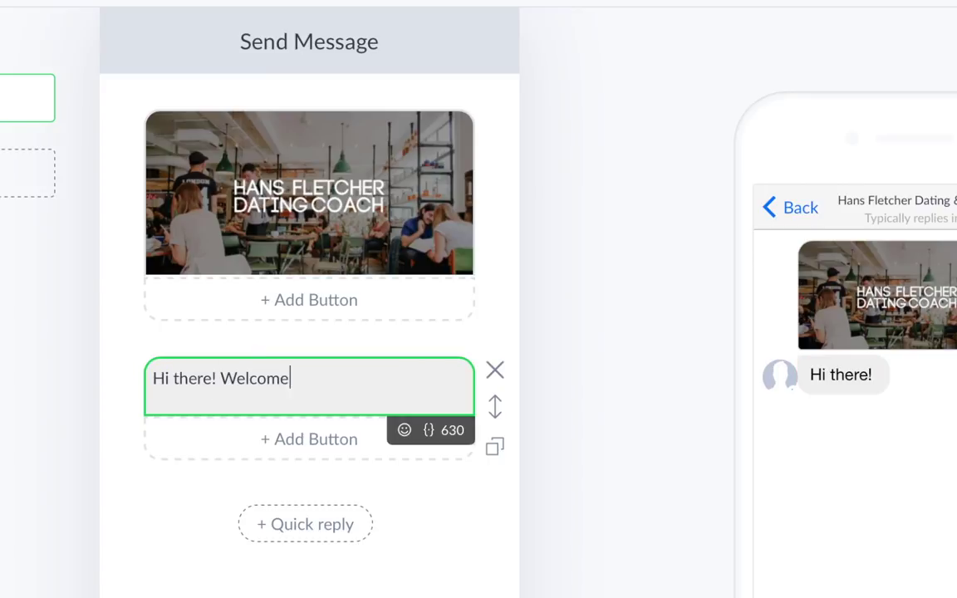
type("s's bot.")
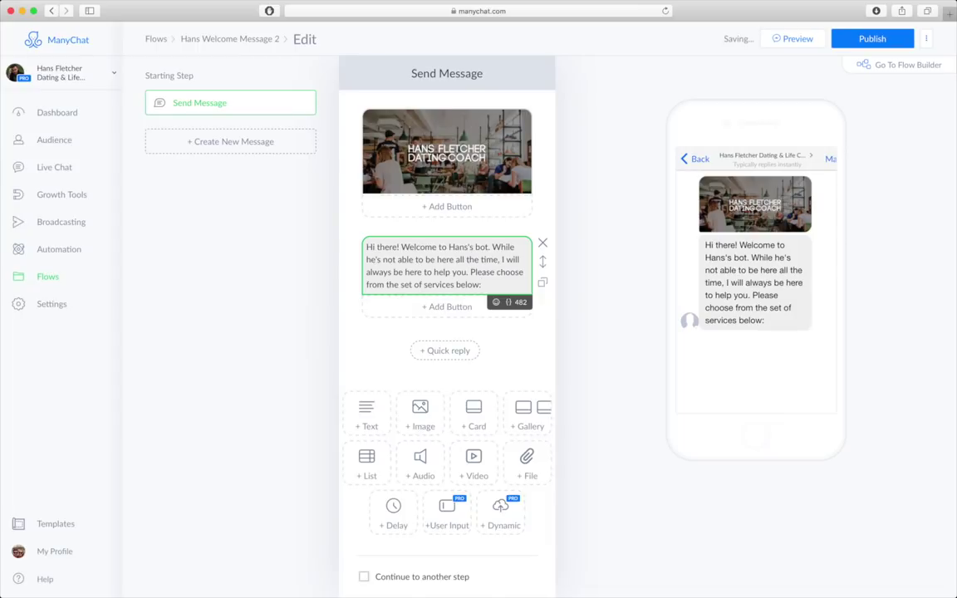
left_click(440, 306)
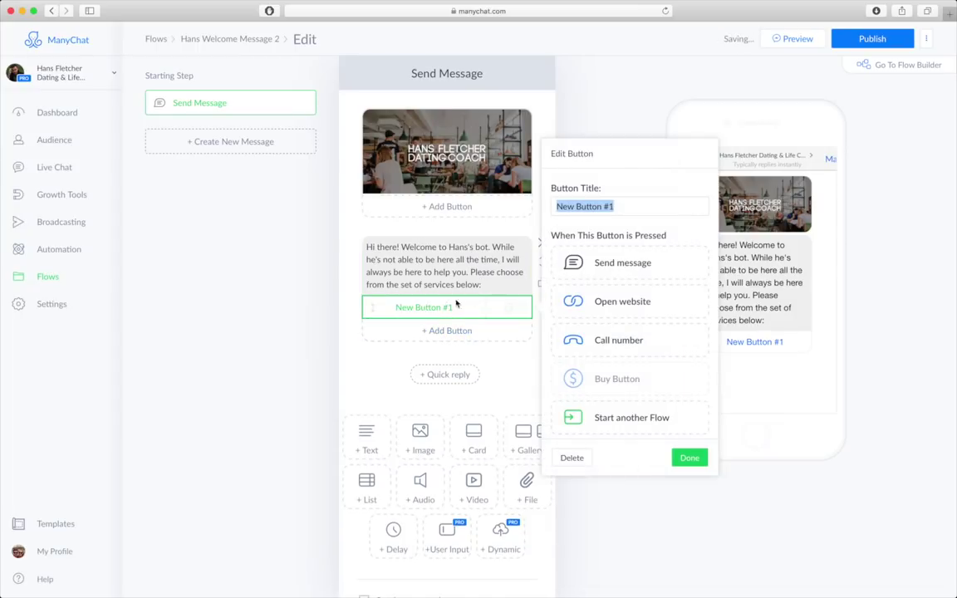
- Add a Relationship Help button that sends a new message, plus a Dating Profile button
left_click(636, 203)
key("ctrl+a")
type("Relationship Help")
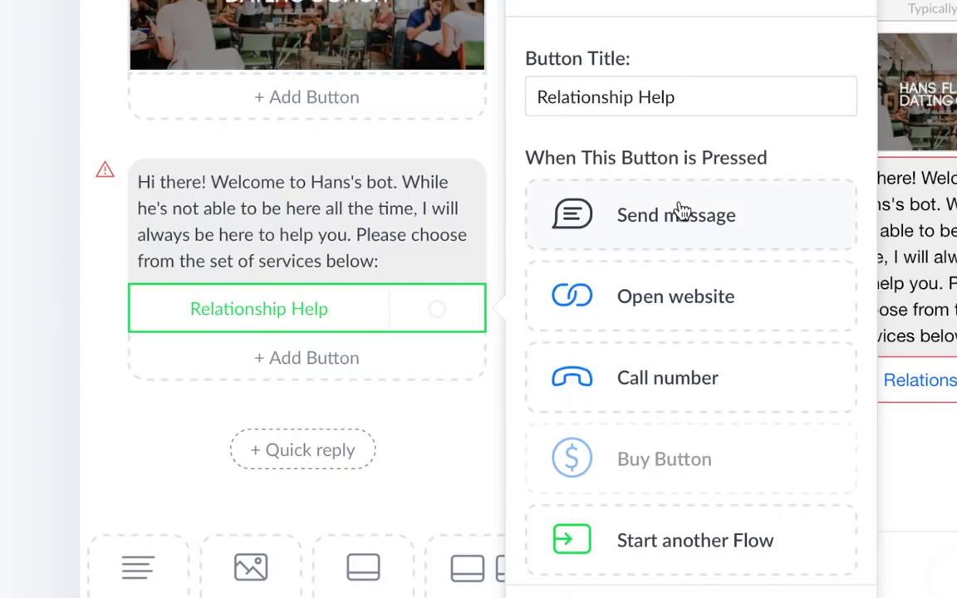
left_click(680, 209)
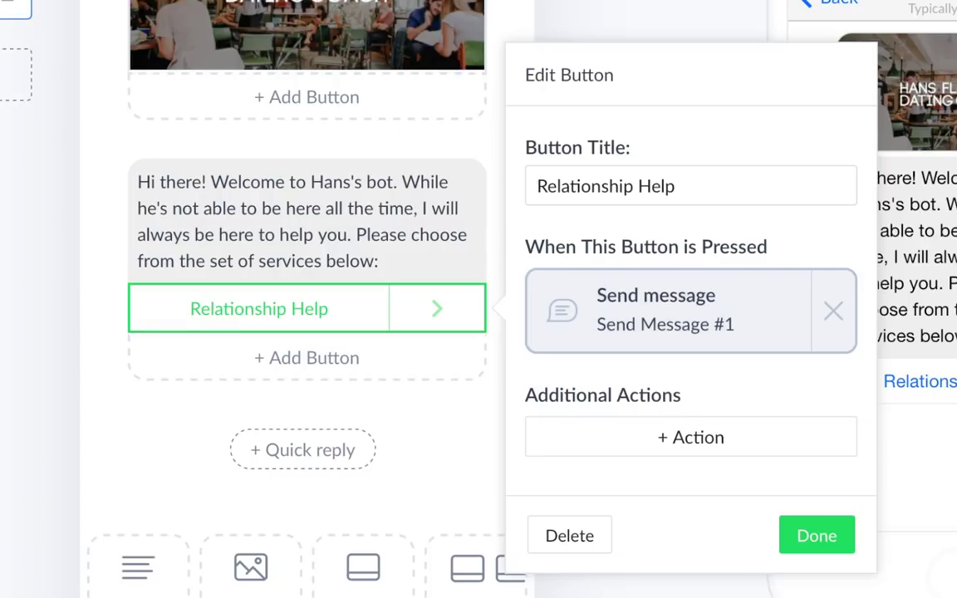
left_click(818, 535)
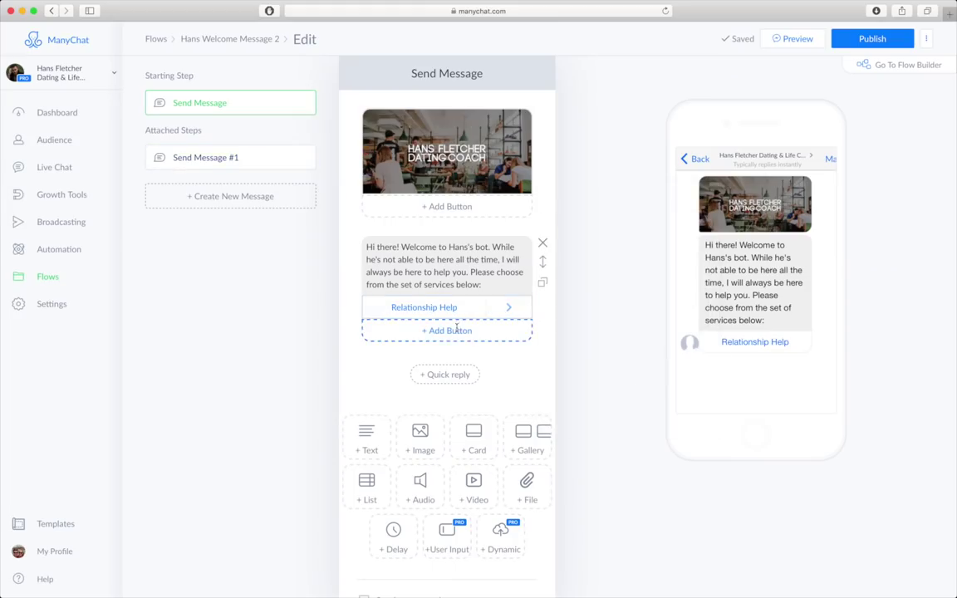
left_click(324, 357)
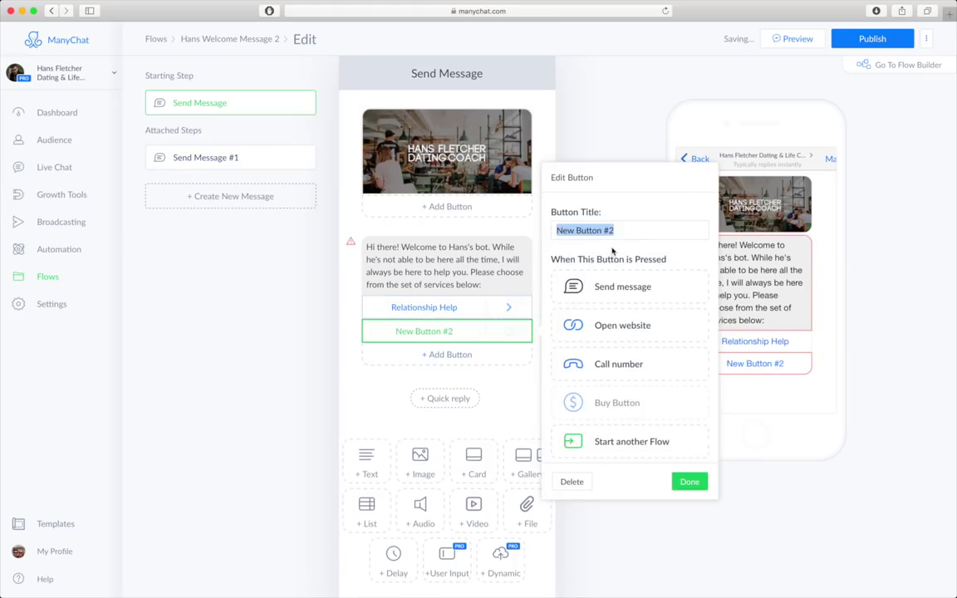
type("Dating Pr")
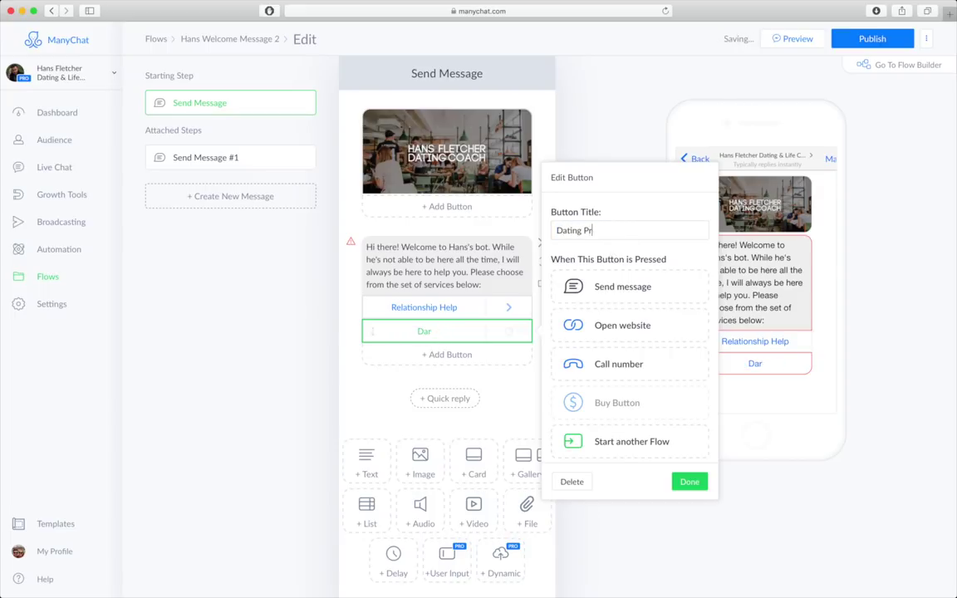
type("ofile")
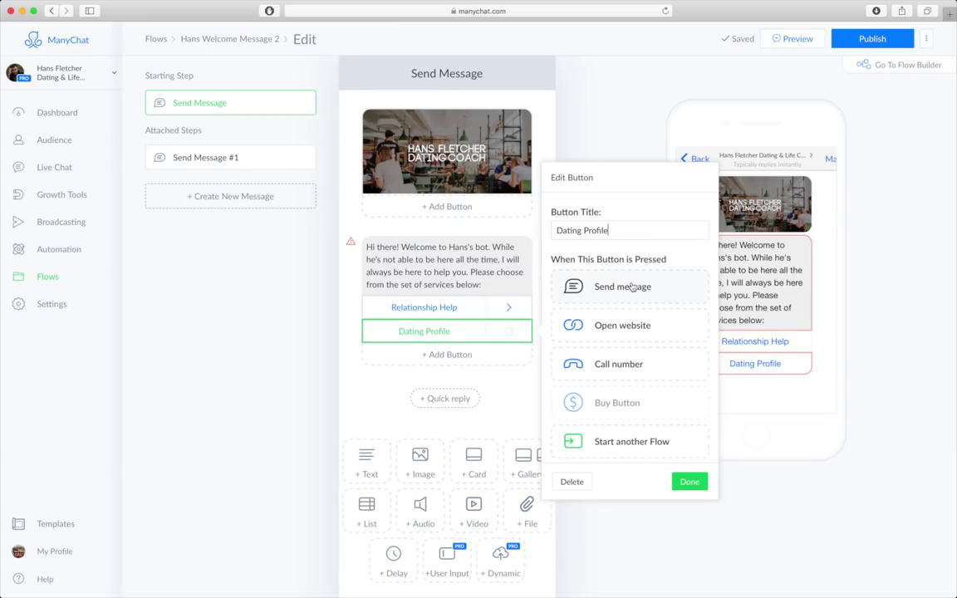
left_click(689, 482)
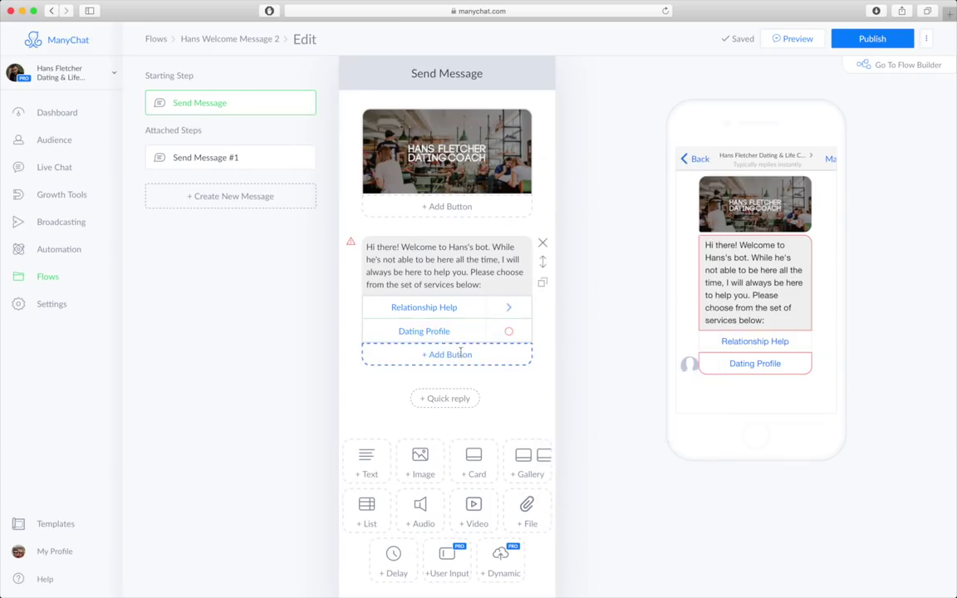
- Add an 'Attend a Seminar' button that starts the HF Seminar Signups flow
left_click(451, 354)
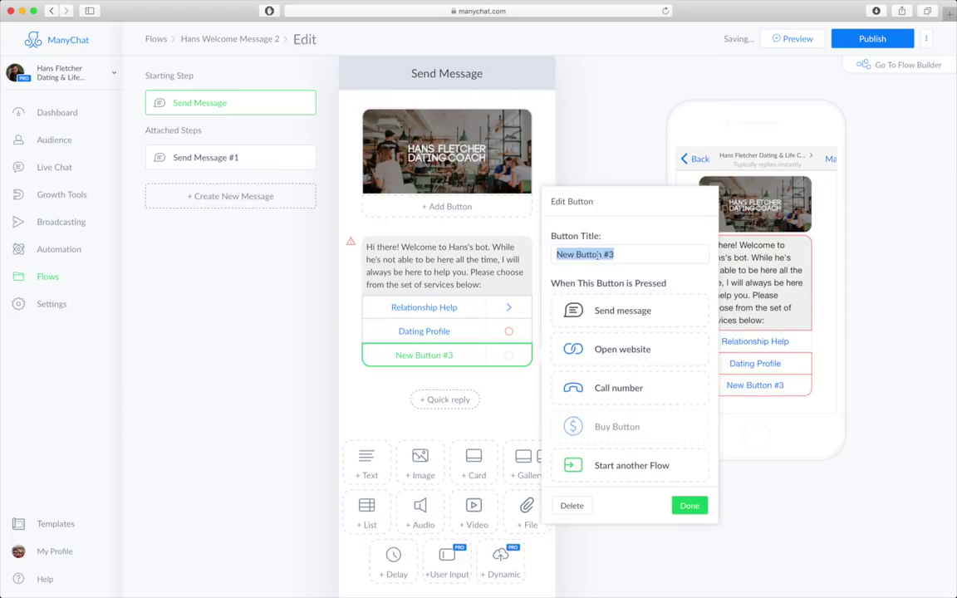
type("Atte")
key("BackSpace")
type("tend a Seminar")
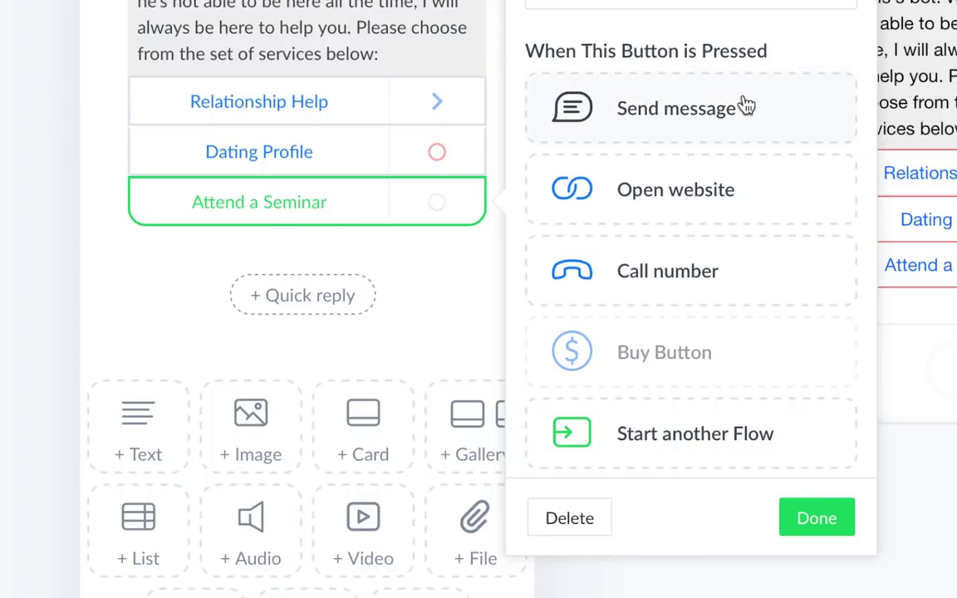
scroll(712, 326, "down", 5)
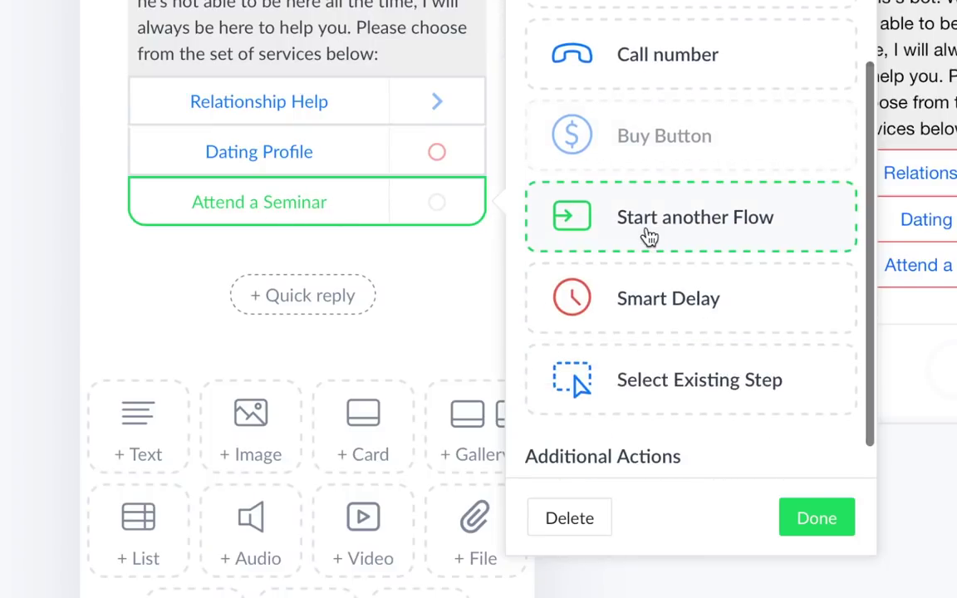
left_click(649, 238)
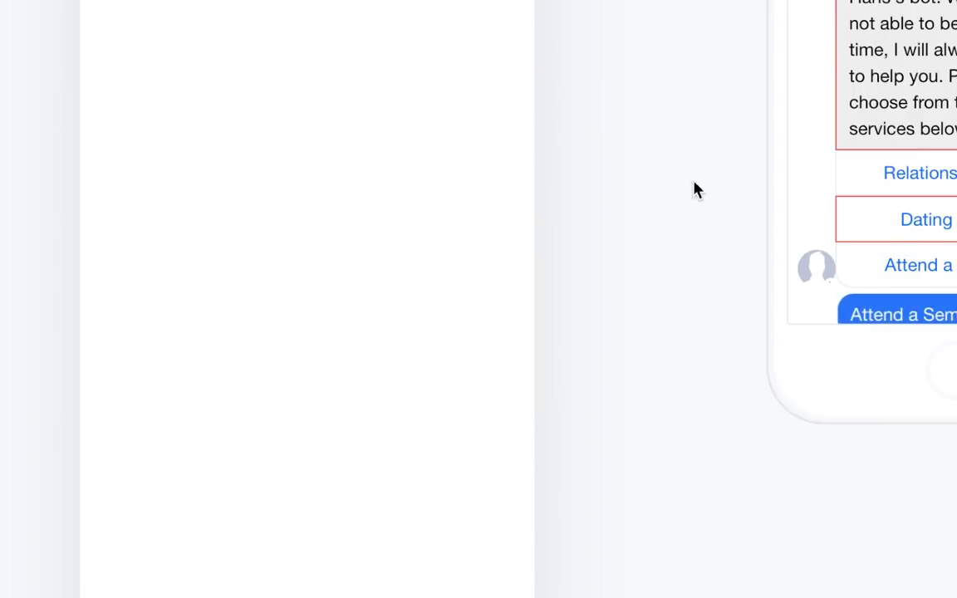
left_click(446, 125)
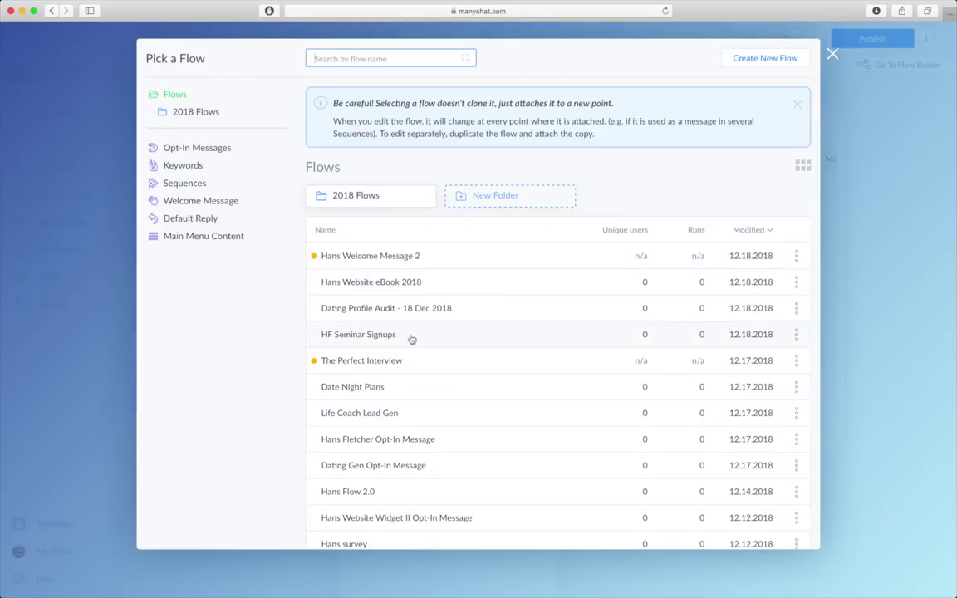
left_click(402, 336)
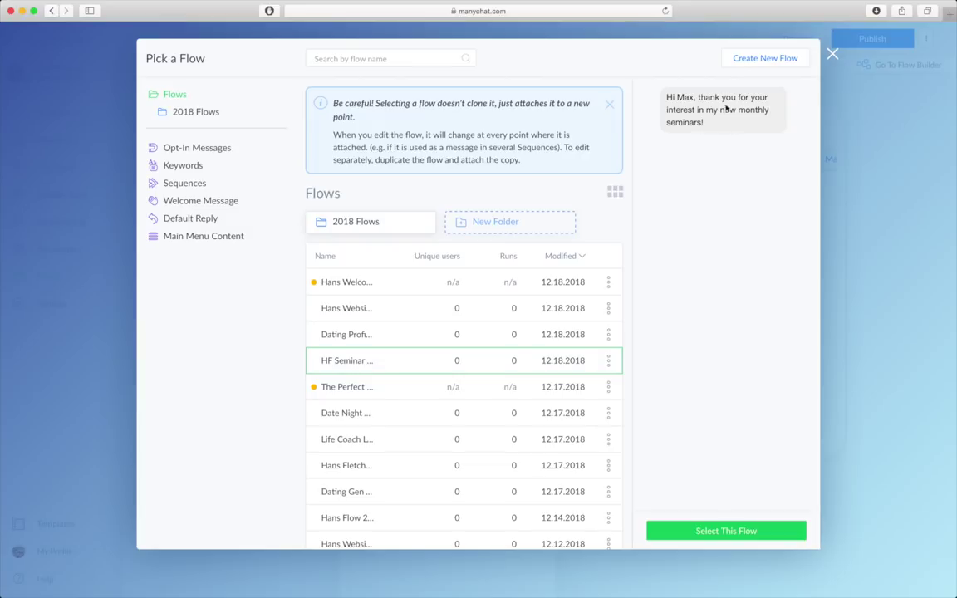
left_click(731, 533)
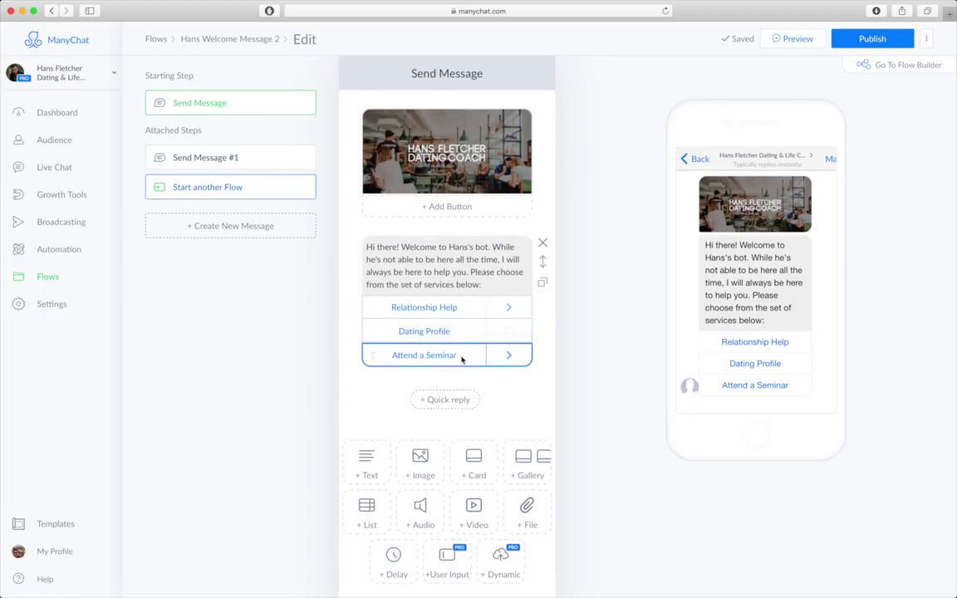
left_click(477, 313)
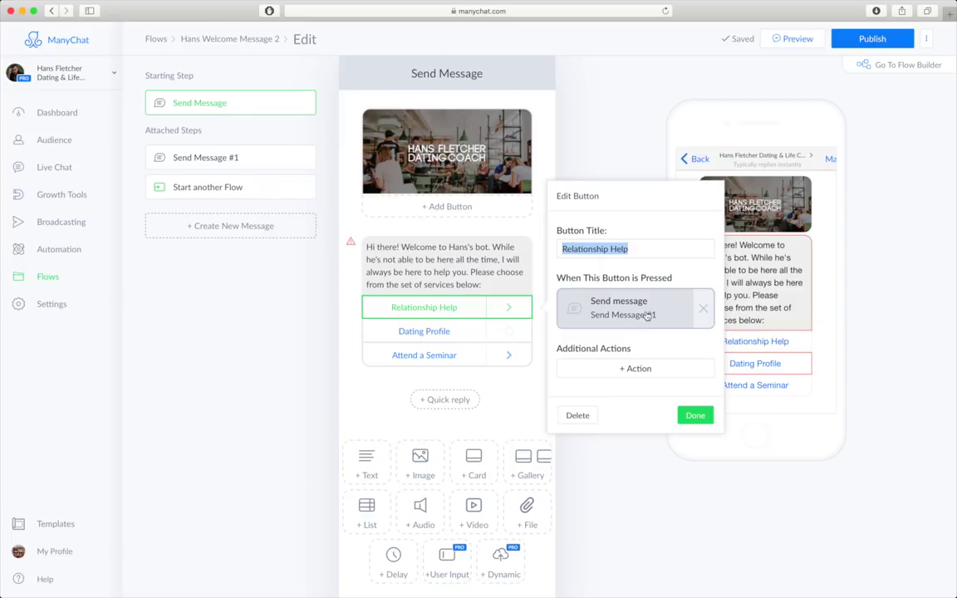
left_click(643, 158)
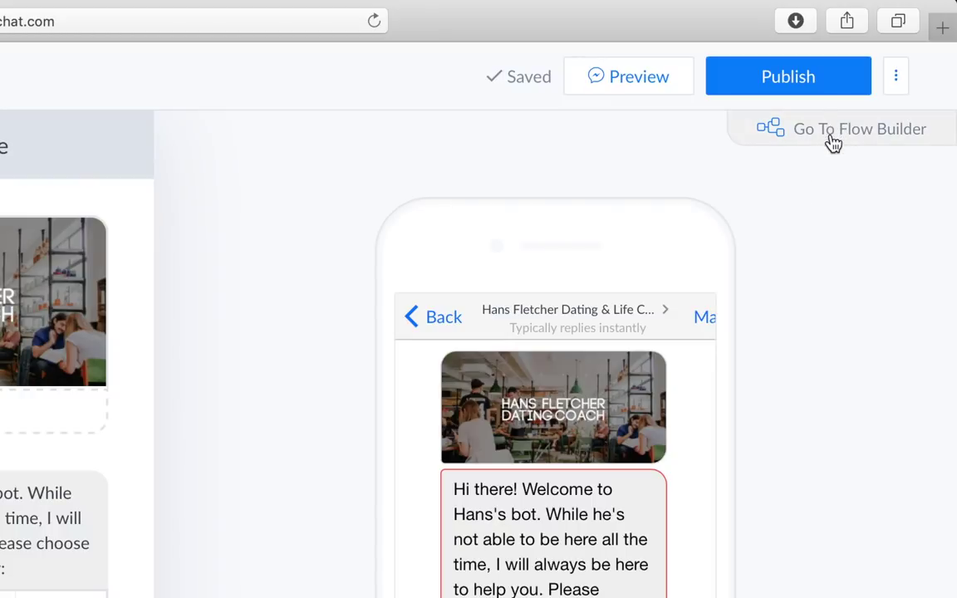
- Switch to the visual flow builder and move the Start another Flow node lower on the canvas
left_click(894, 66)
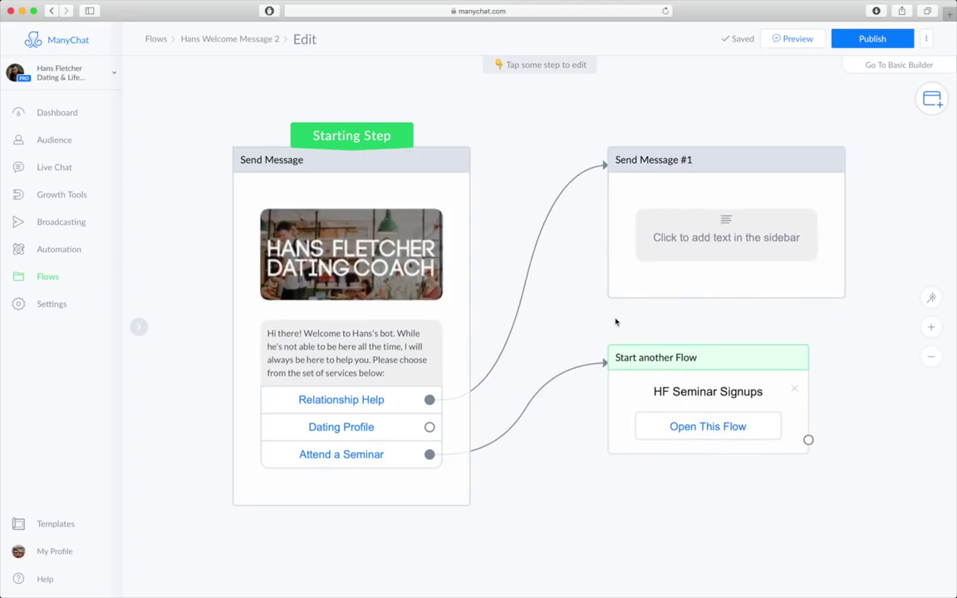
left_click_drag(616, 322, 485, 274)
left_click_drag(547, 316, 477, 505)
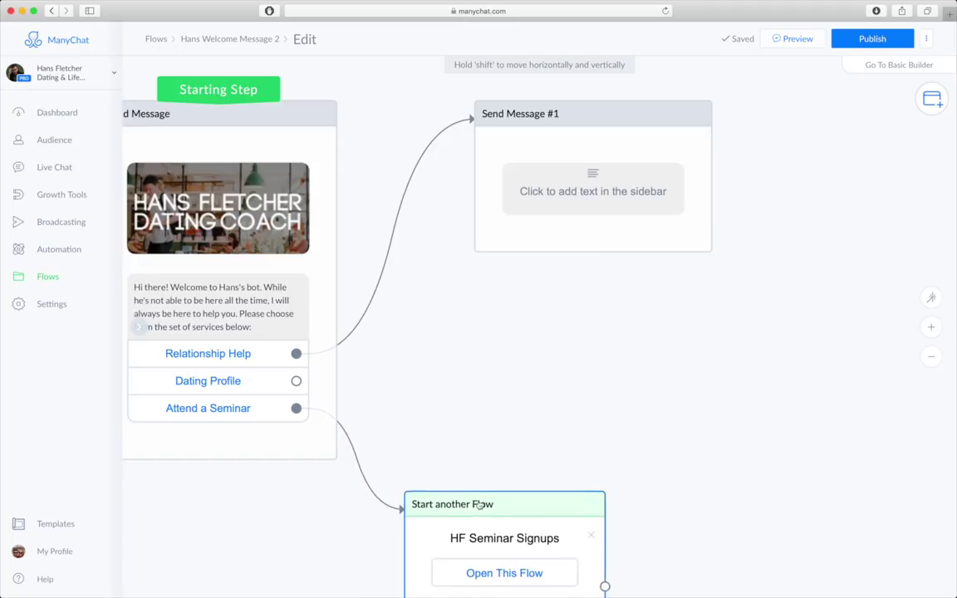
scroll(521, 347, "up", 5)
scroll(521, 348, "right", 2)
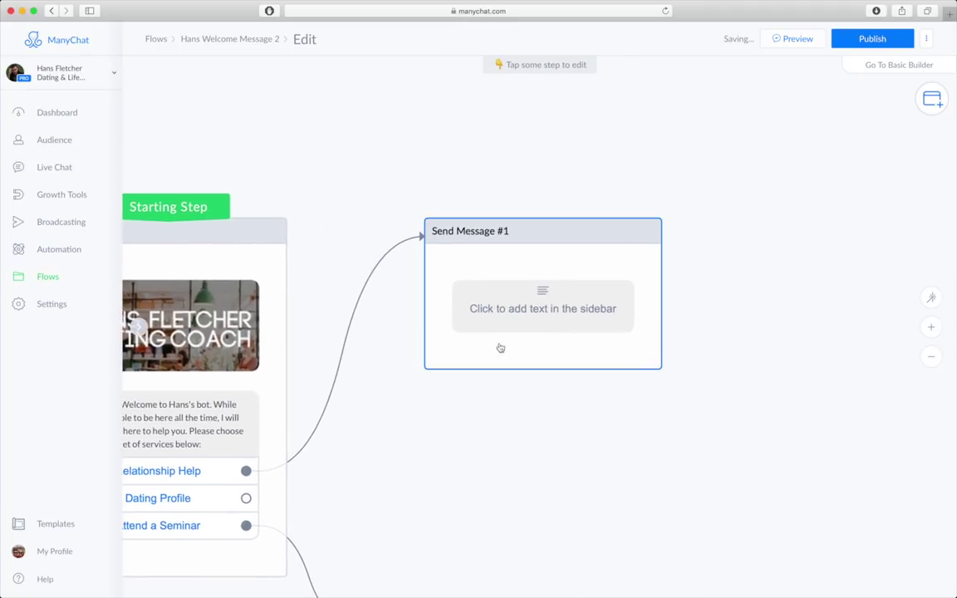
- Write Send Message #1: 'Okay! I'm a robot, and even I know that relationships are hard work…' and which area they struggle with
left_click(521, 318)
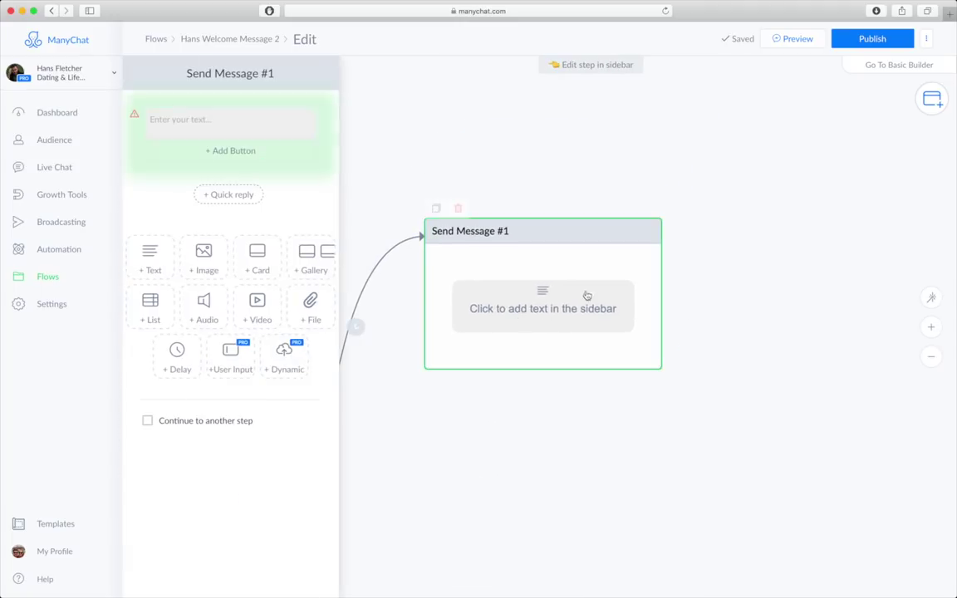
type("Okay! ")
type("I'm a robot")
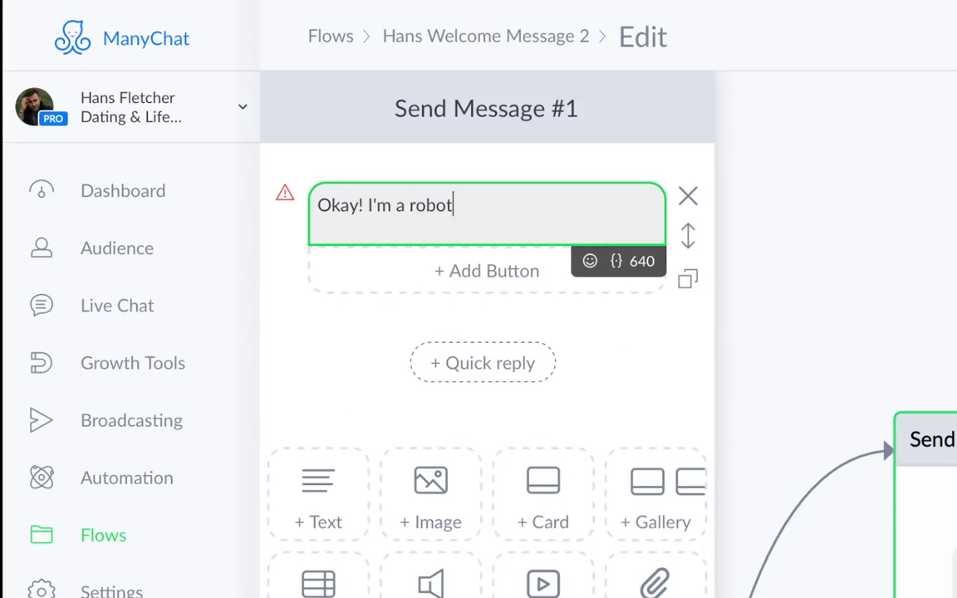
type(", and even I kn")
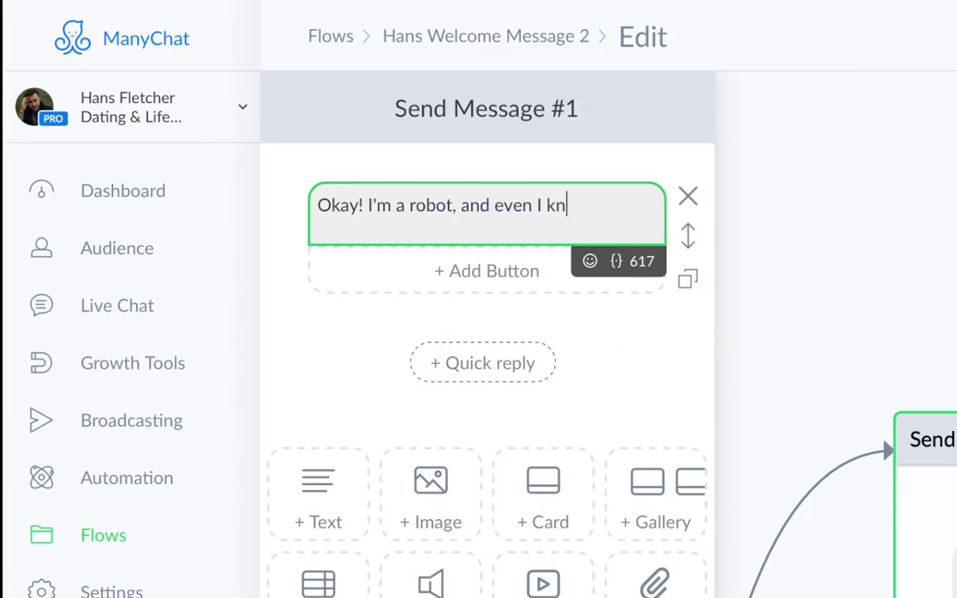
type("ow that relationships are hard wo")
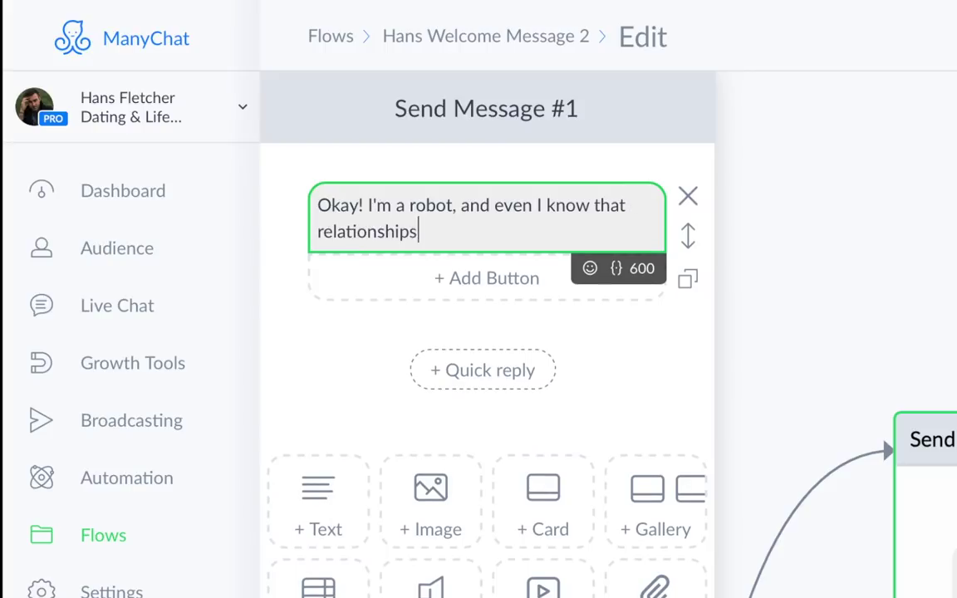
type("rk. ")
type("Is there a particular area you feel you especially struggle with?")
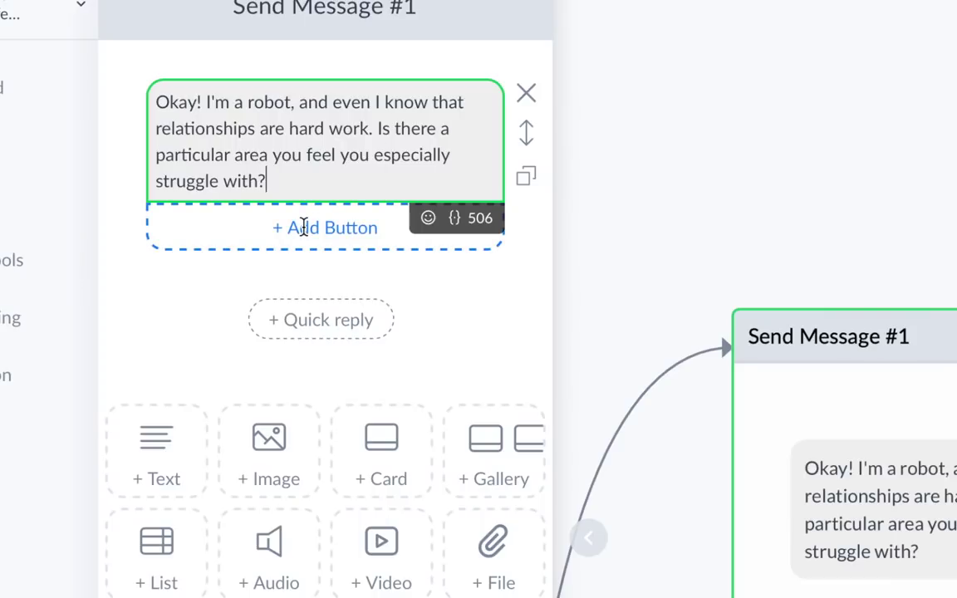
left_click(303, 226)
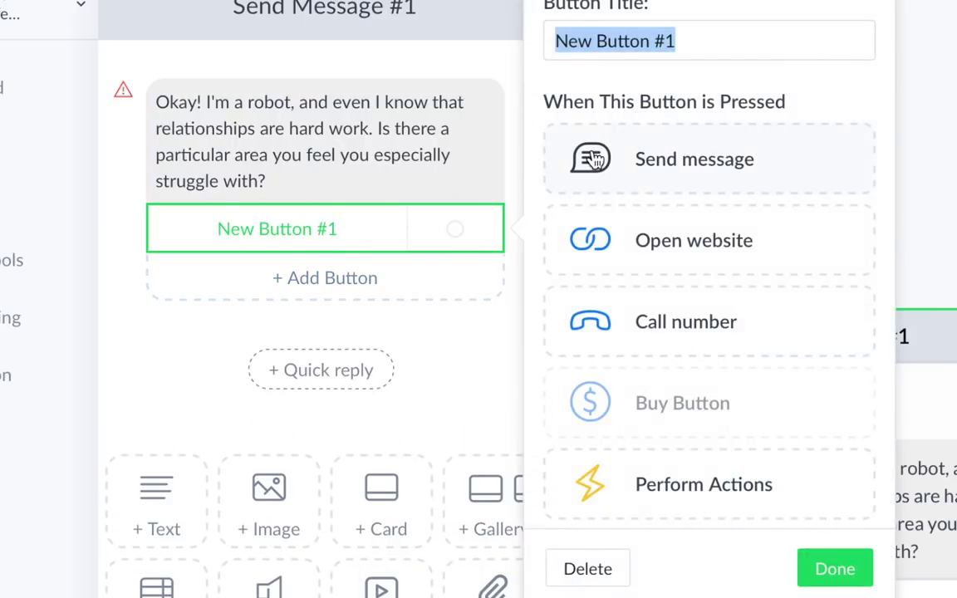
- Add a Meeting People button leading to a new message with text 'Check them out by clicking the button below'
type("Meeting People")
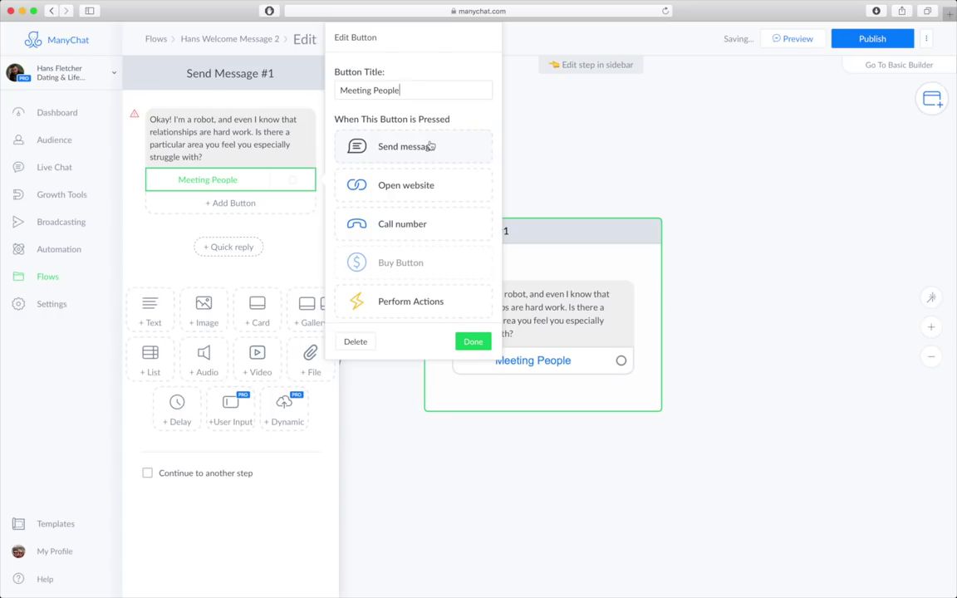
left_click(431, 146)
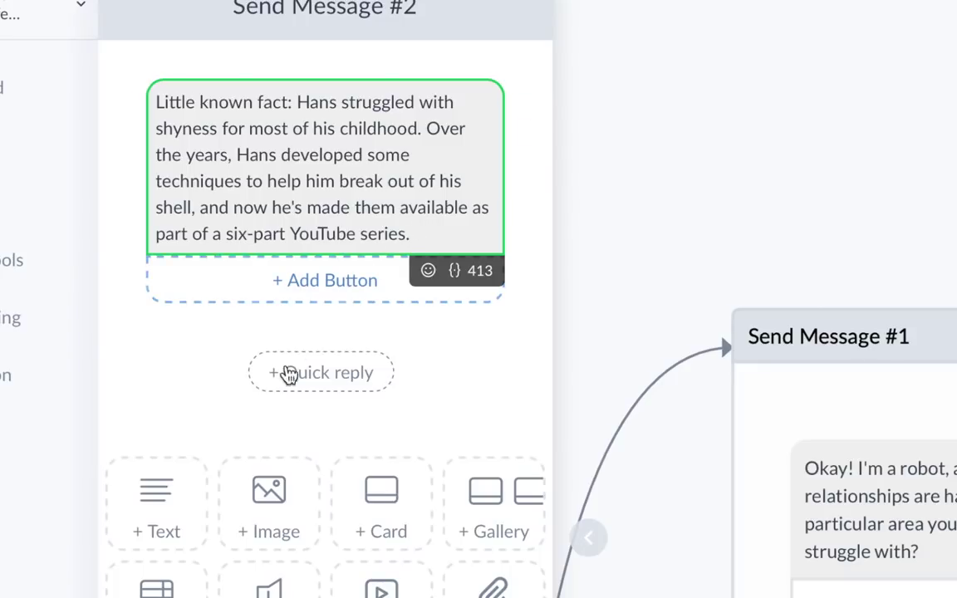
left_click(177, 508)
left_click(336, 364)
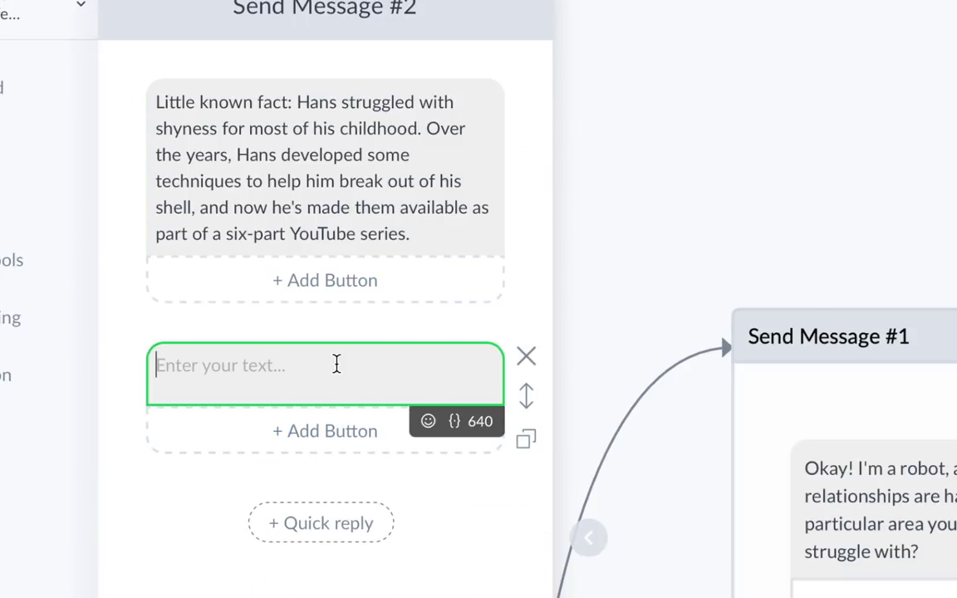
type("Check them ")
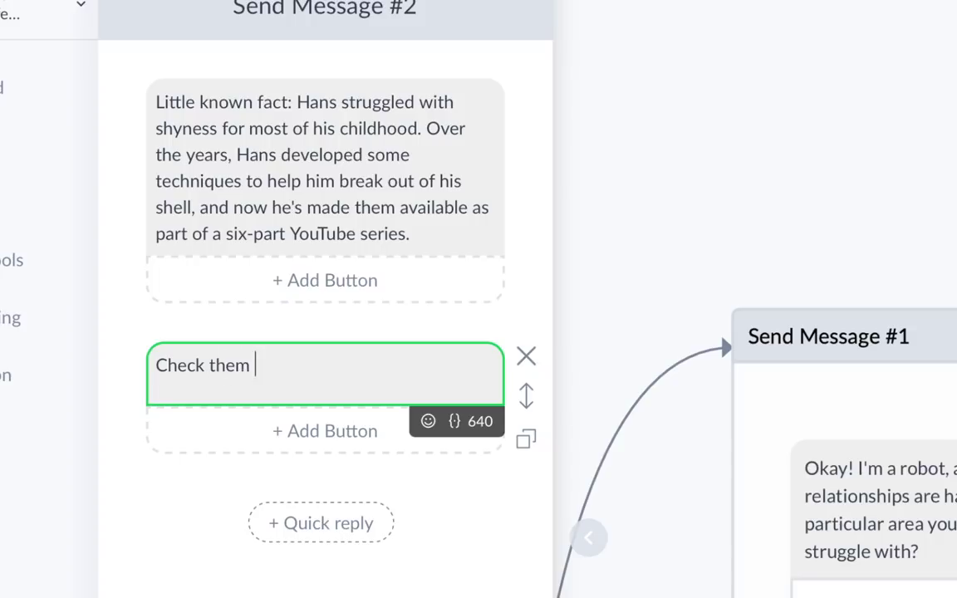
type("out by clic")
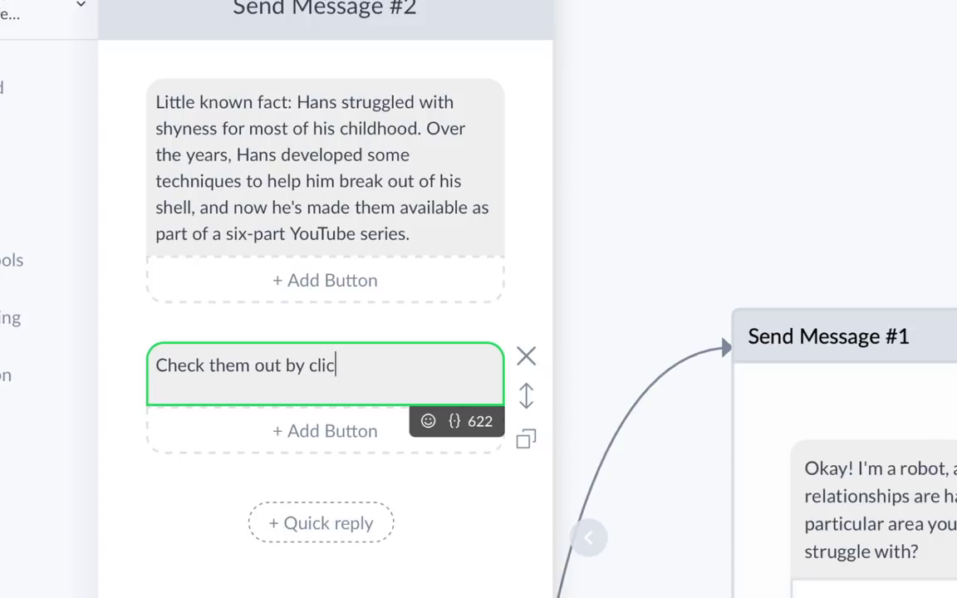
type("king the button below")
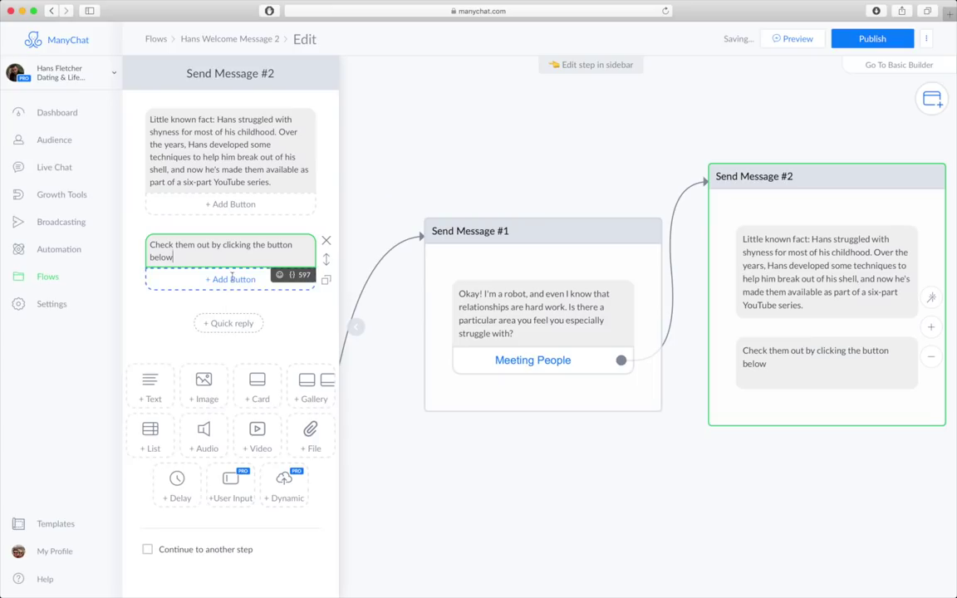
left_click(232, 279)
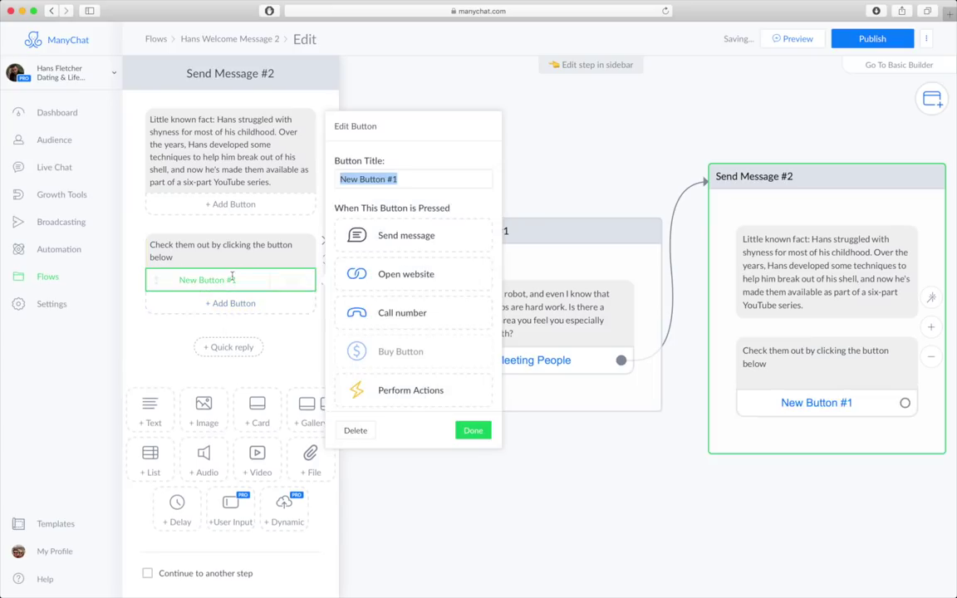
type("Watch YouTube S")
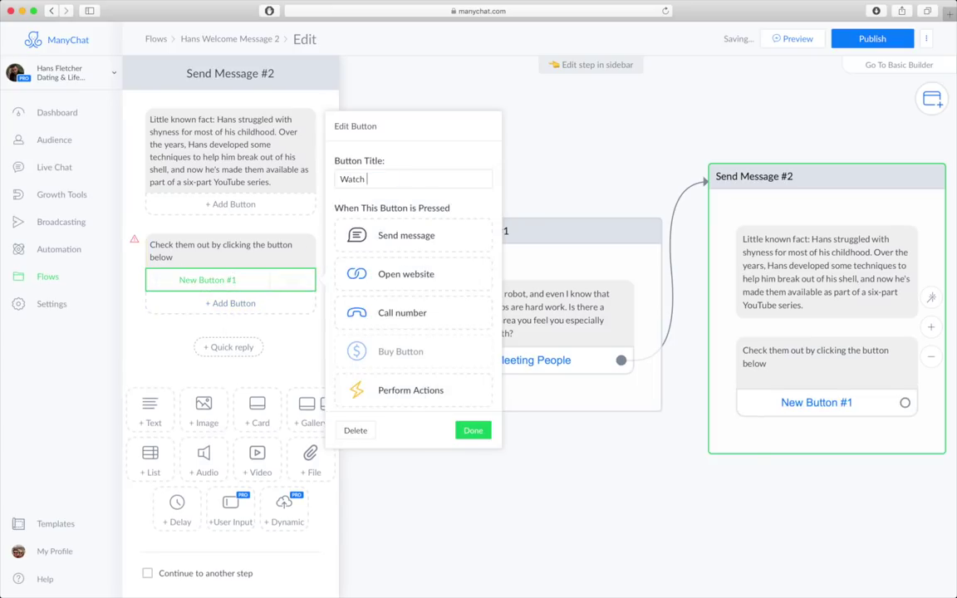
type("eries")
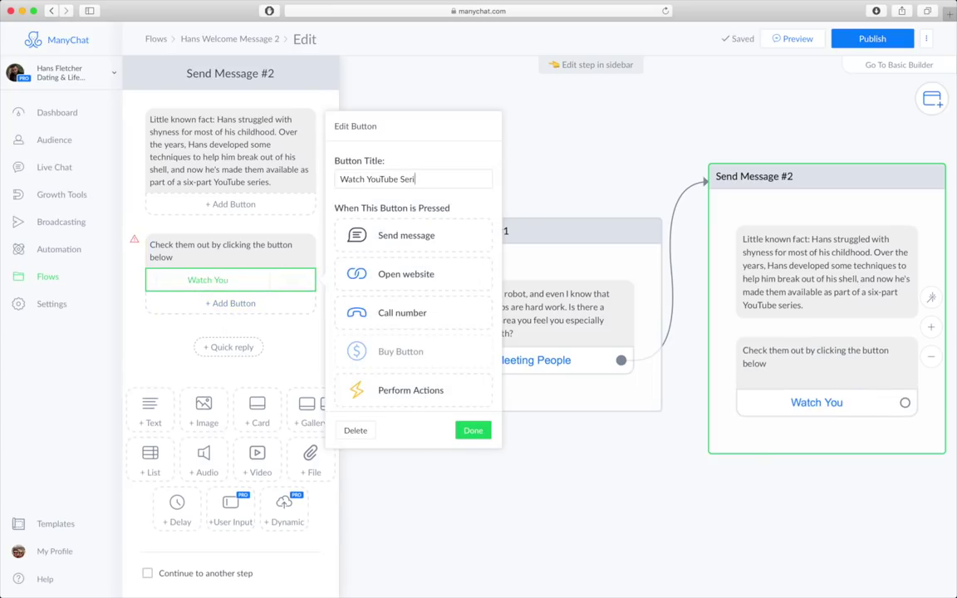
left_click(419, 272)
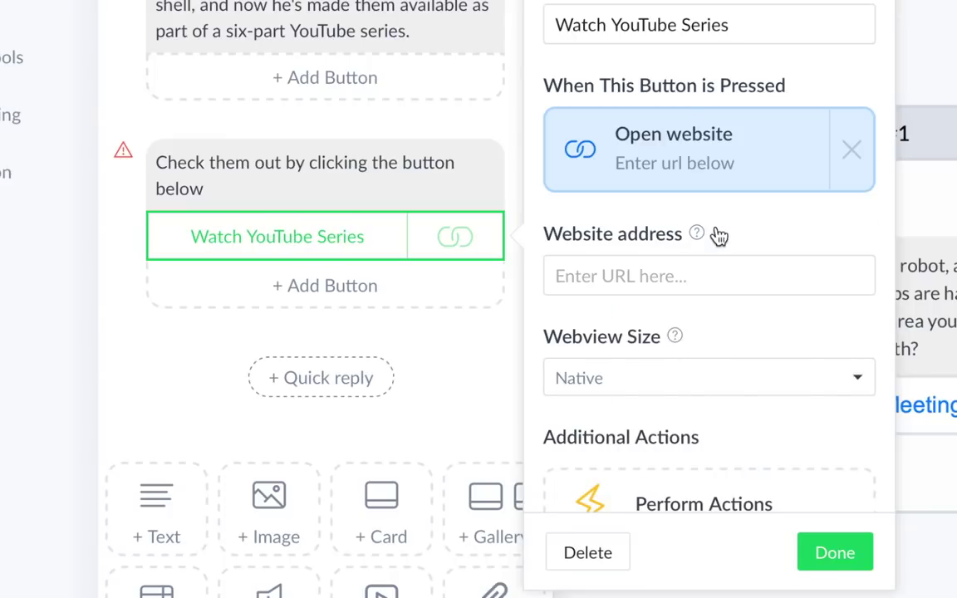
left_click(665, 275)
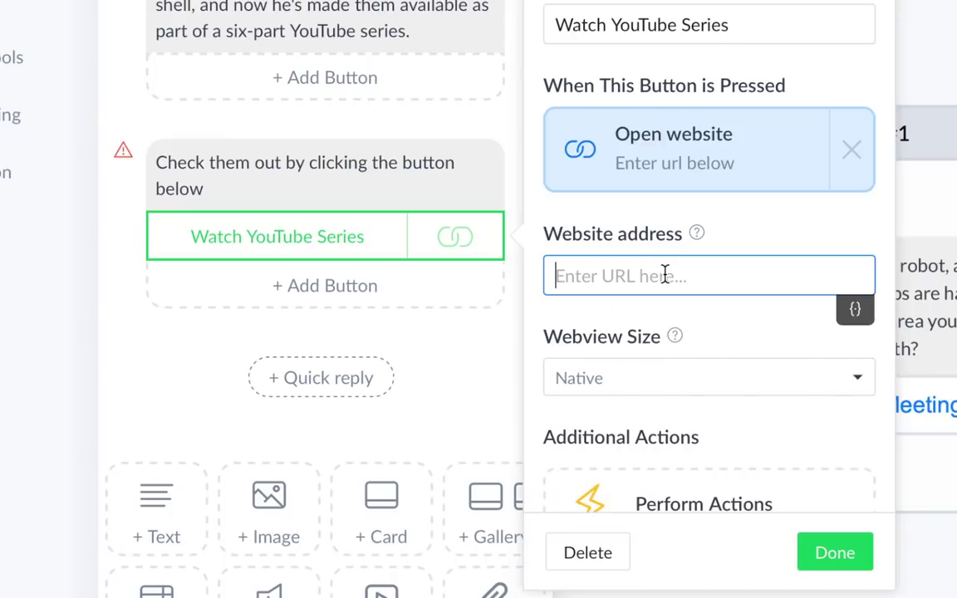
type("https://")
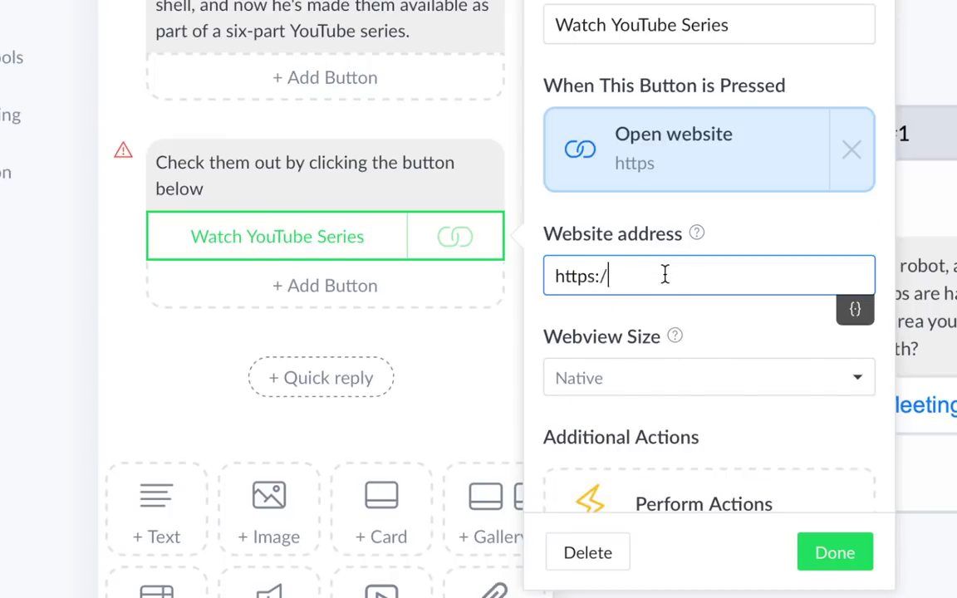
type("manychat.com")
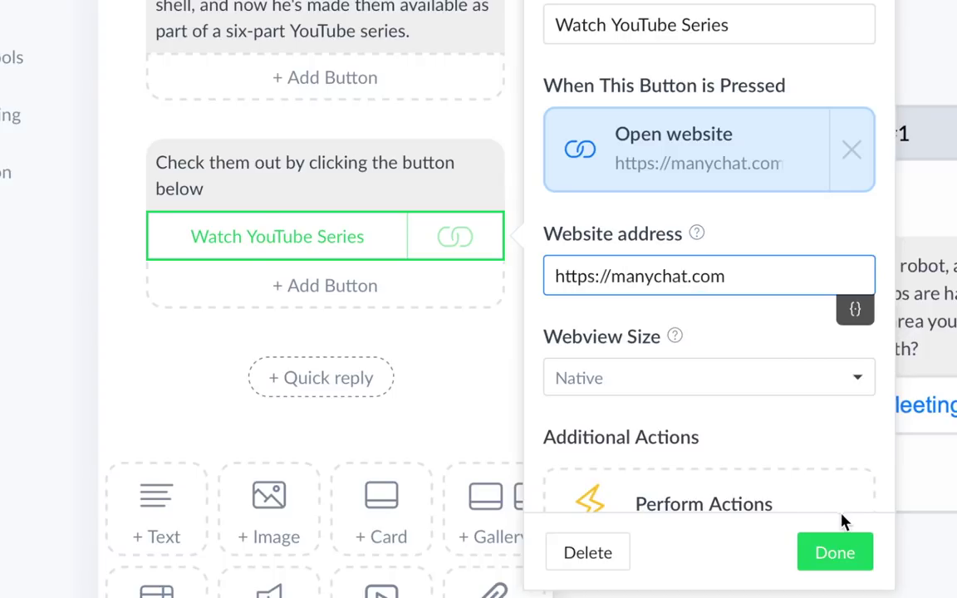
left_click(843, 554)
double_click(239, 74)
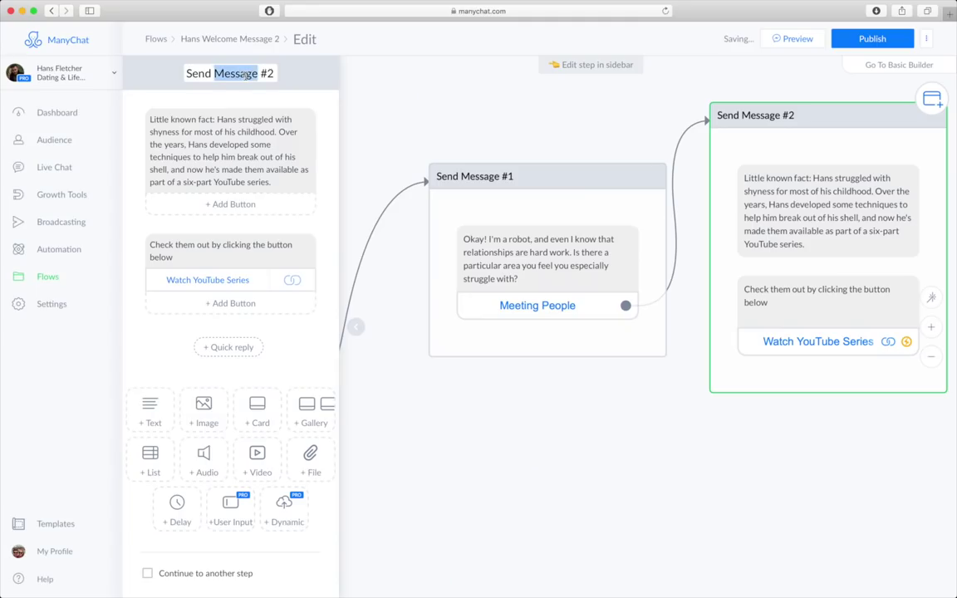
triple_click(242, 74)
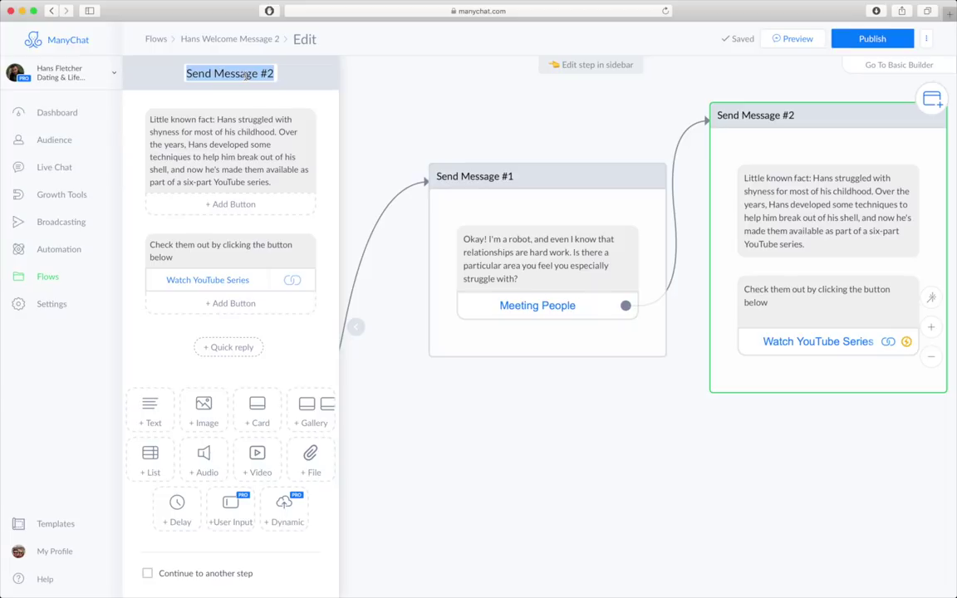
- Rename the step to Meeting People and add an 'In a Relationship' reply button
key("BackSpace")
type("Meeting People")
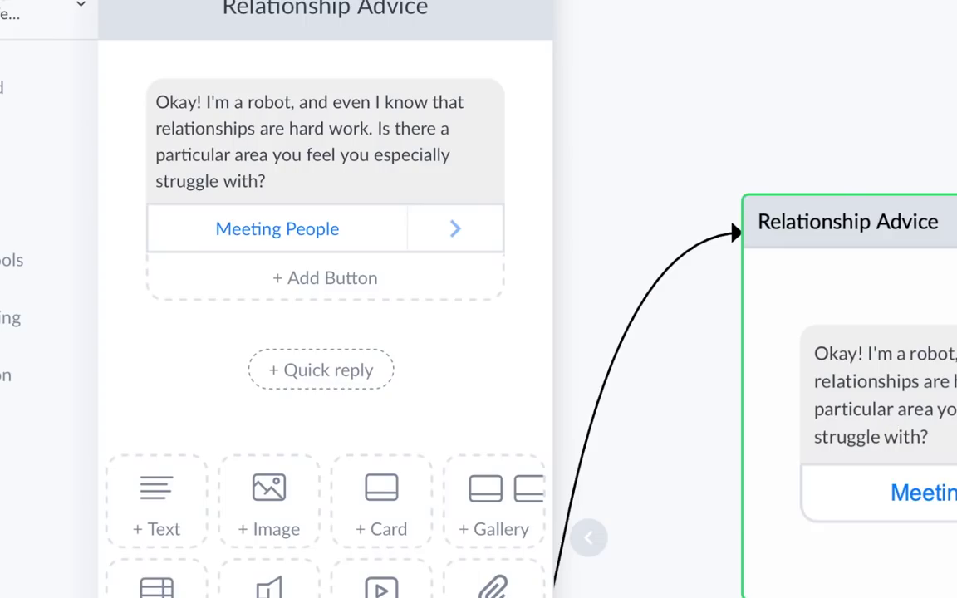
left_click(348, 279)
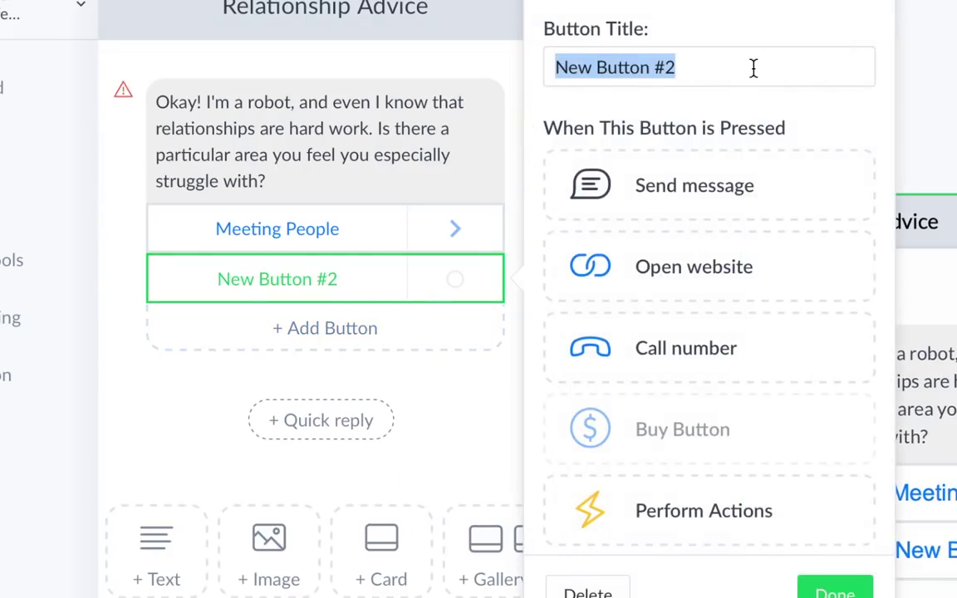
type("Ina")
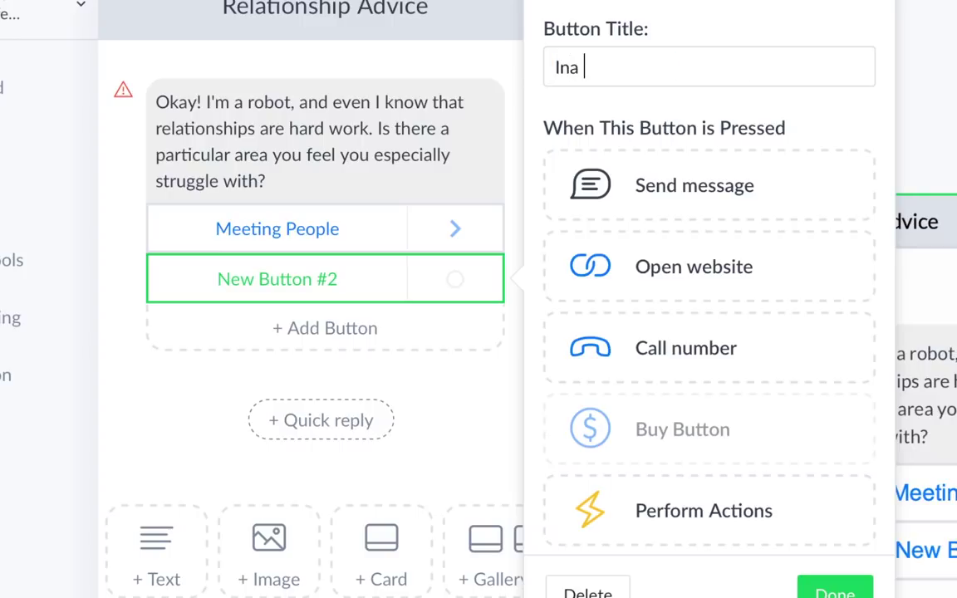
key("BackSpace")
type("a ")
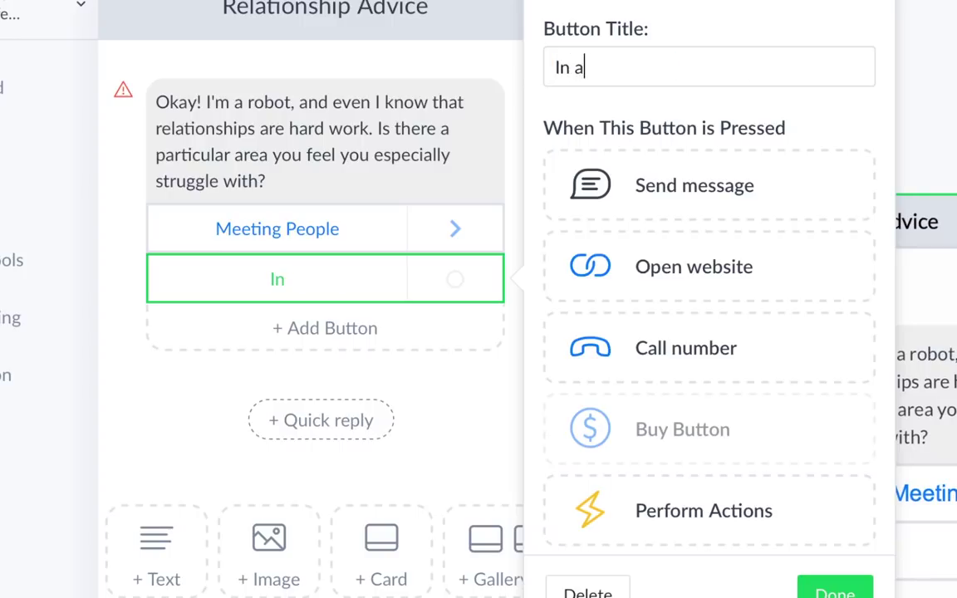
type("Relationship")
- Make In a Relationship send a new message step, placed below the rest of the flow
left_click(694, 185)
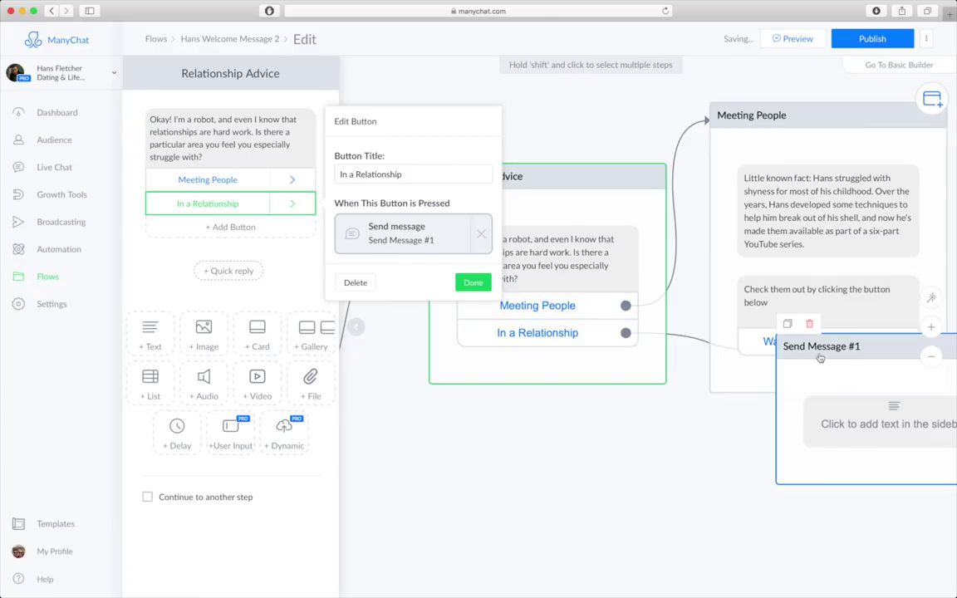
left_click_drag(820, 358, 740, 439)
left_click(371, 195)
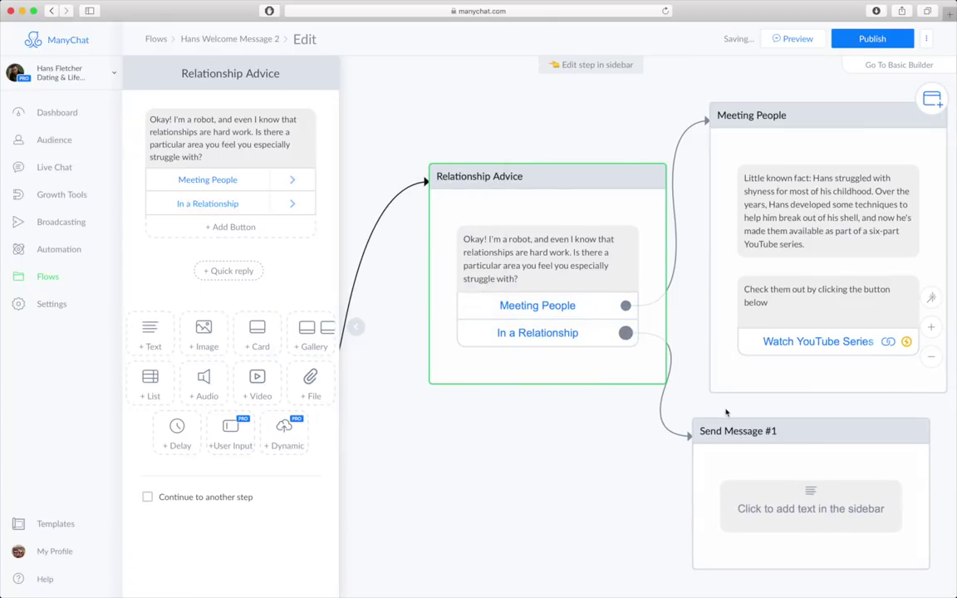
left_click(745, 505)
- Name the step In a Relationship and write 'Okay. I would recommend reading "The Art of Speaking Your Mind"'
left_click(231, 75)
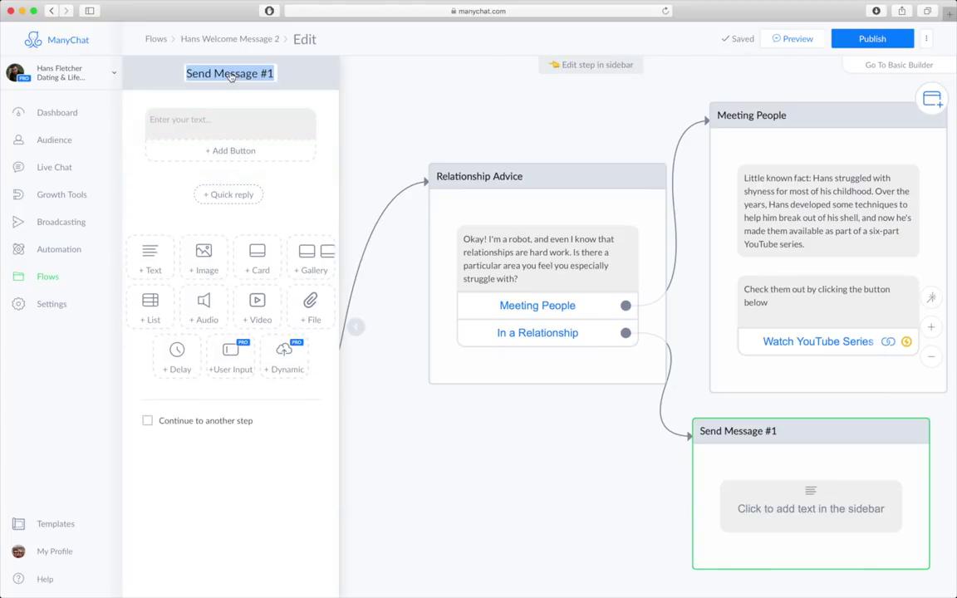
type("In a Relationship")
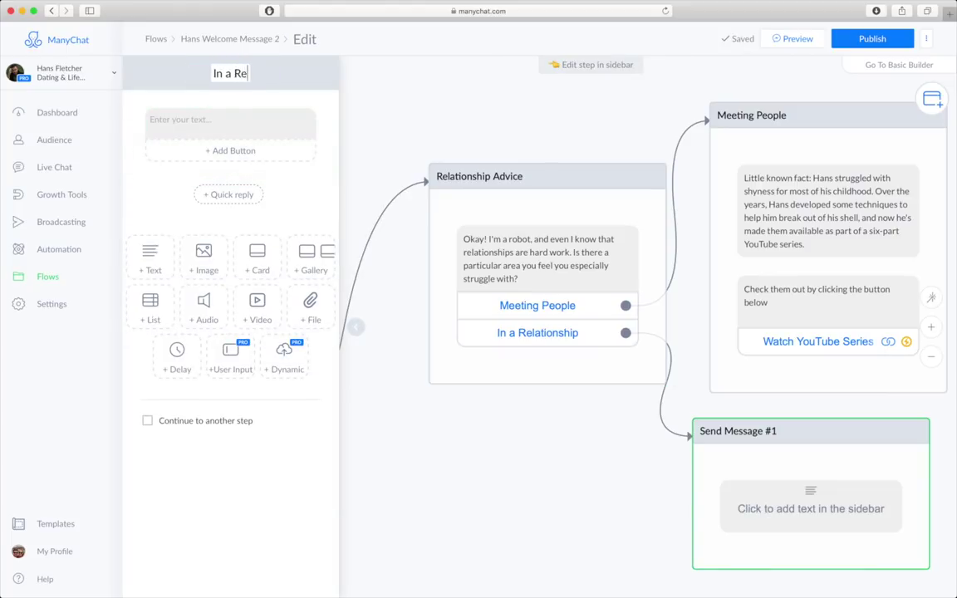
left_click(197, 119)
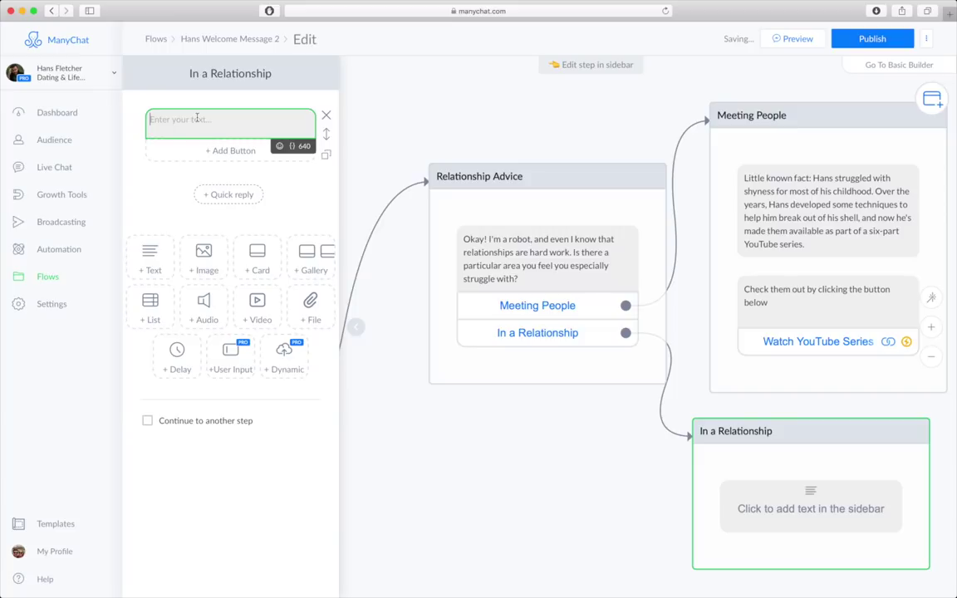
type("O")
type("kay")
type(". I would recommend reading \"")
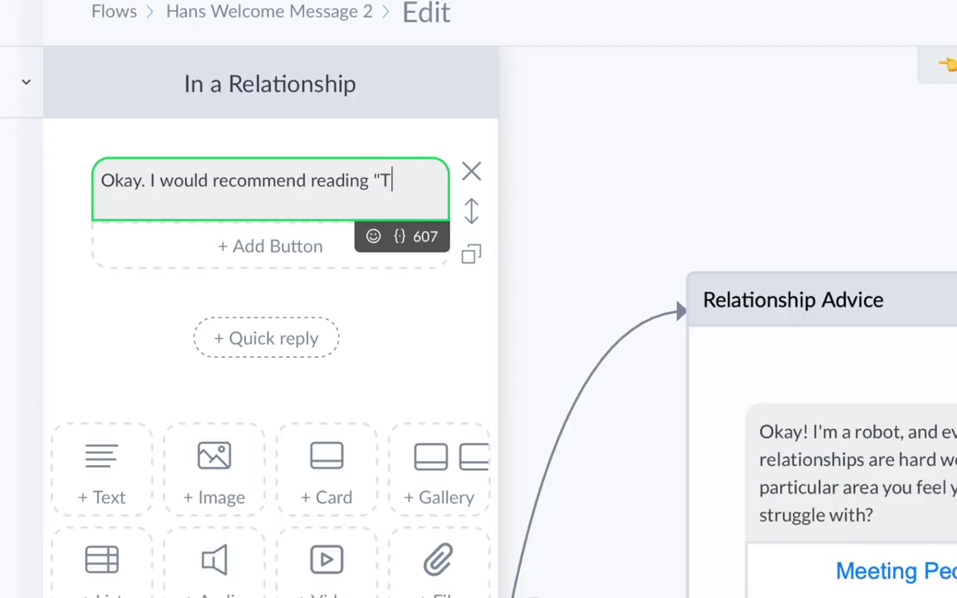
type("The Art of Speaking Your")
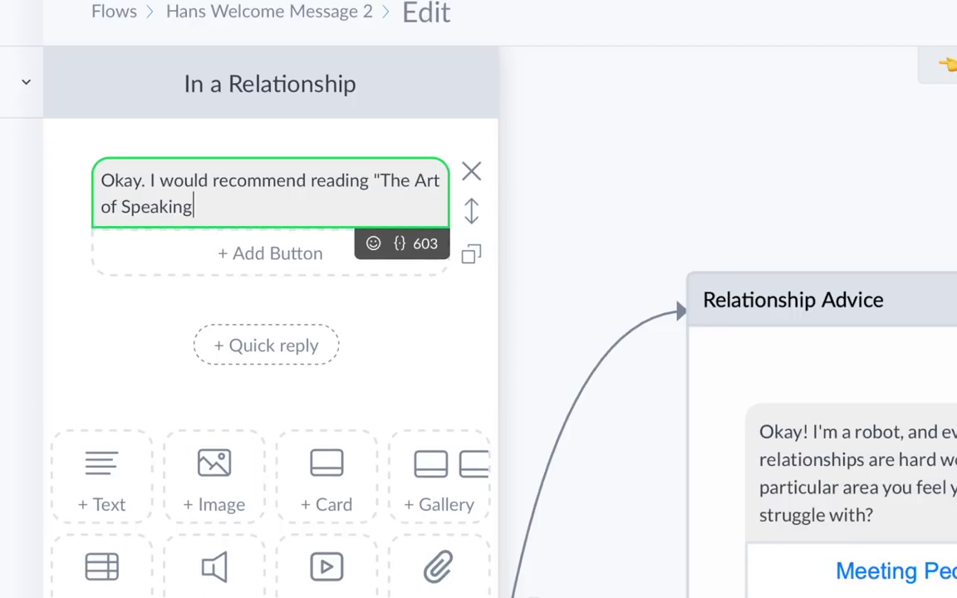
type(" Mind\"")
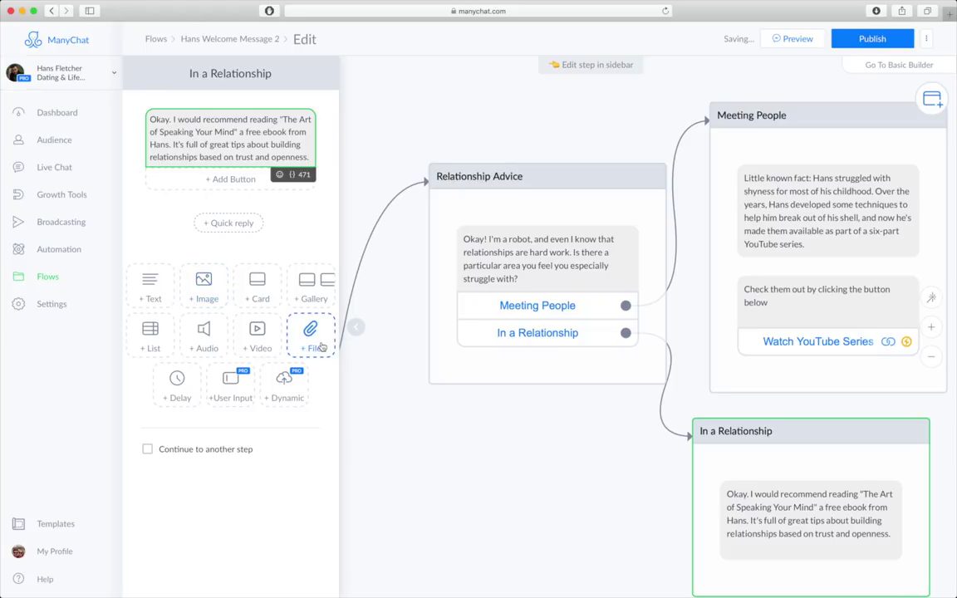
- Attach the eBook PDF file to the In a Relationship message
left_click(312, 341)
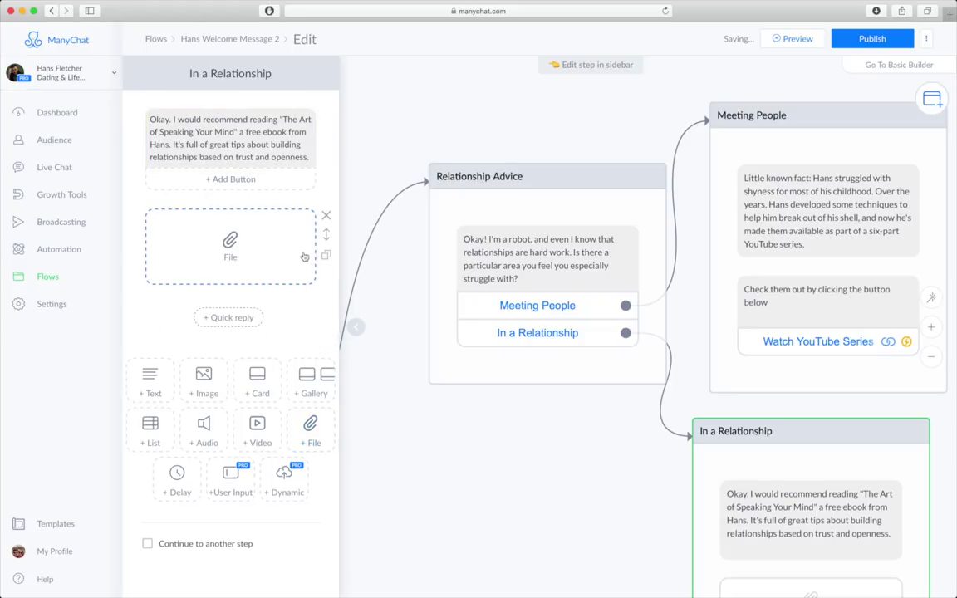
left_click(270, 256)
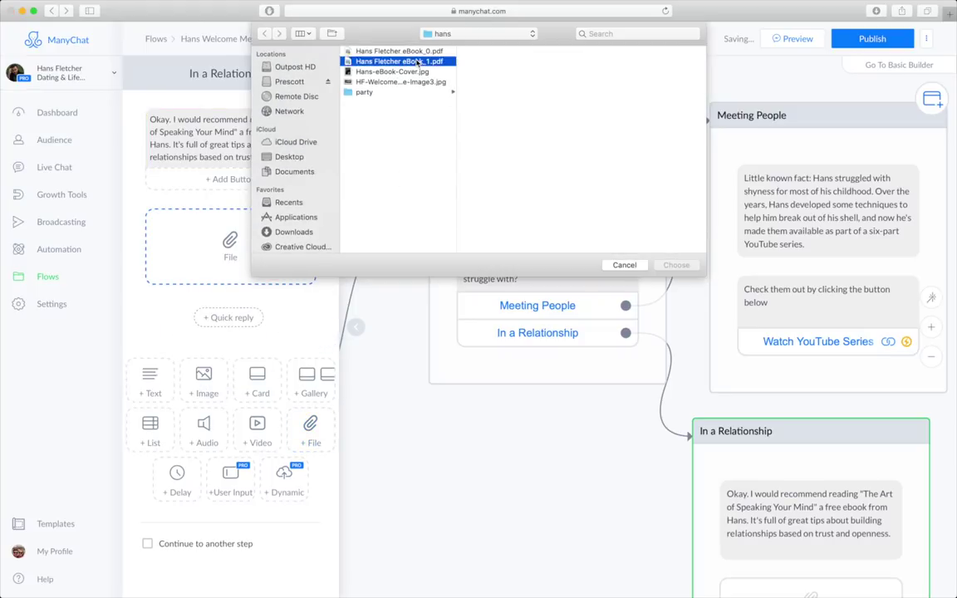
double_click(418, 62)
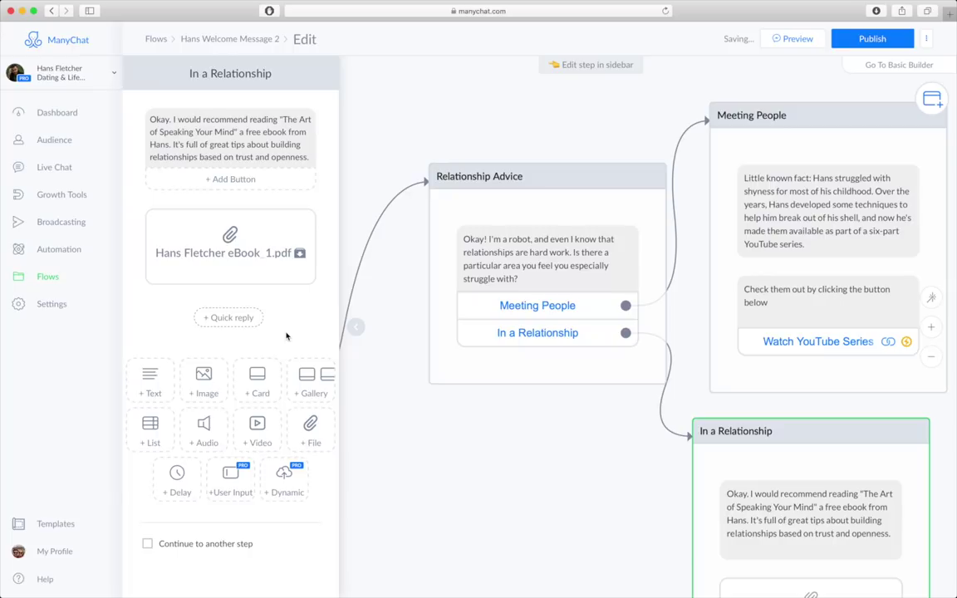
left_click_drag(186, 482, 223, 351)
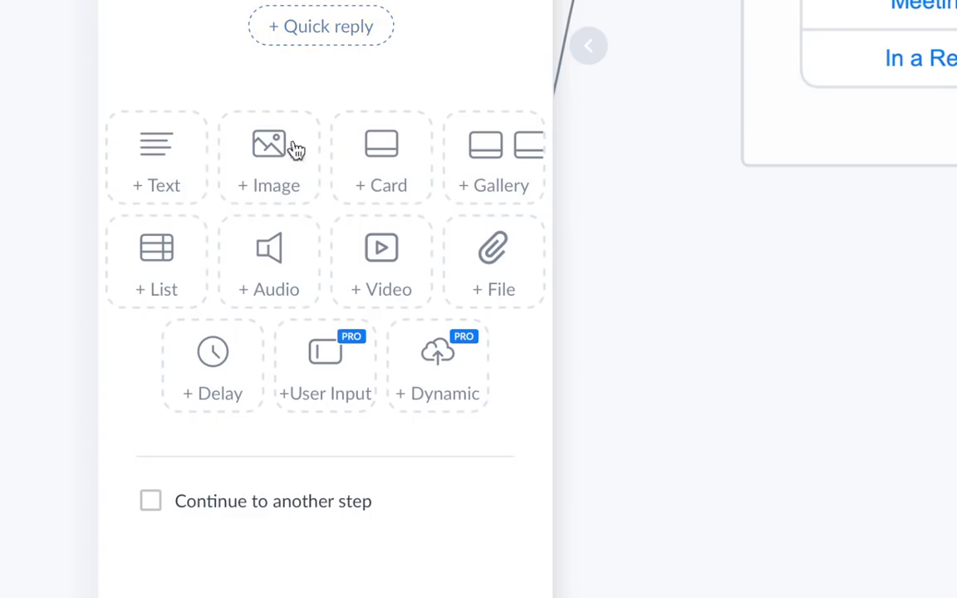
- Add a 3-second typing delay, then a text asking about attending one of Hans's seminars
left_click(213, 365)
left_click(385, 54)
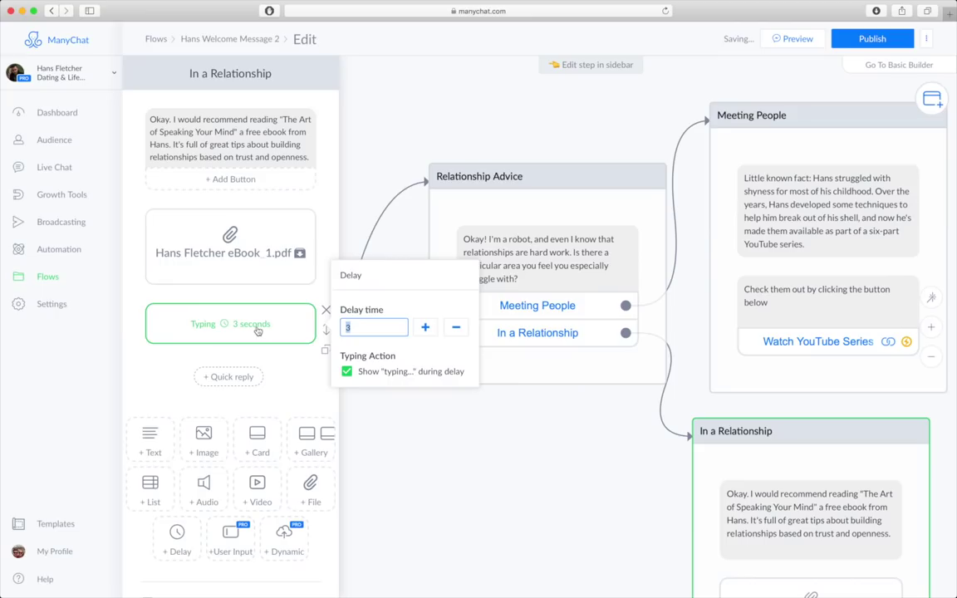
left_click(289, 362)
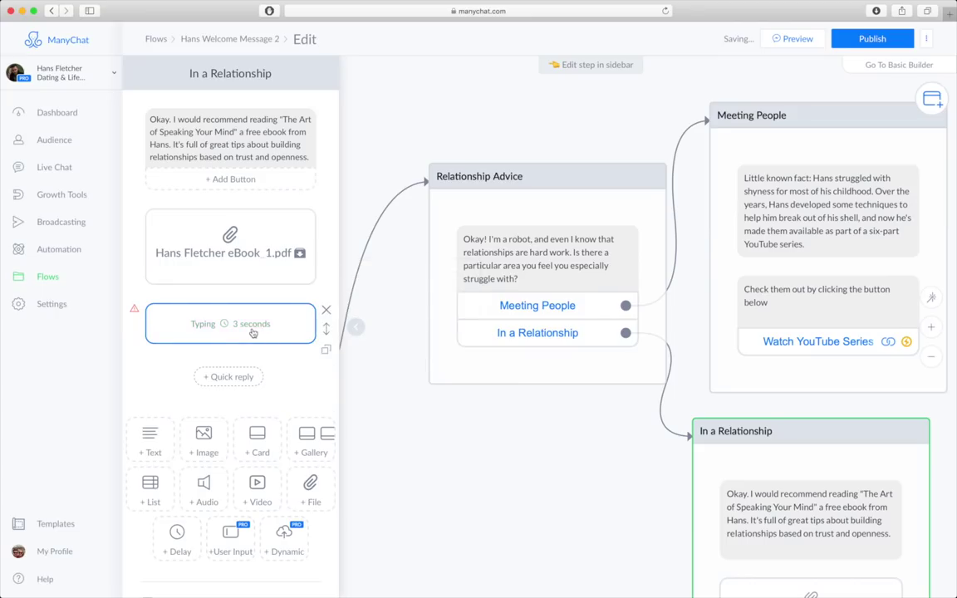
left_click(150, 440)
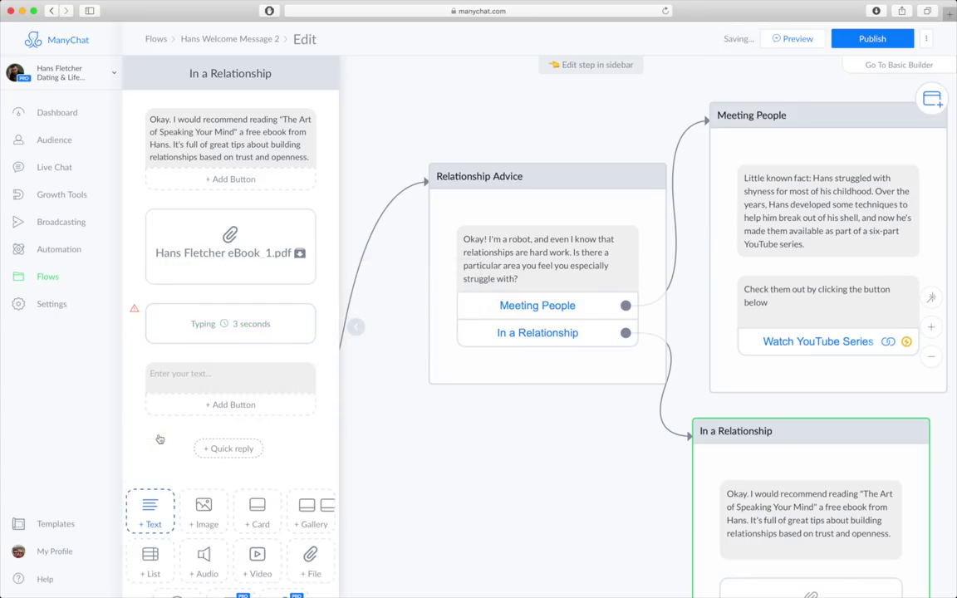
left_click(234, 380)
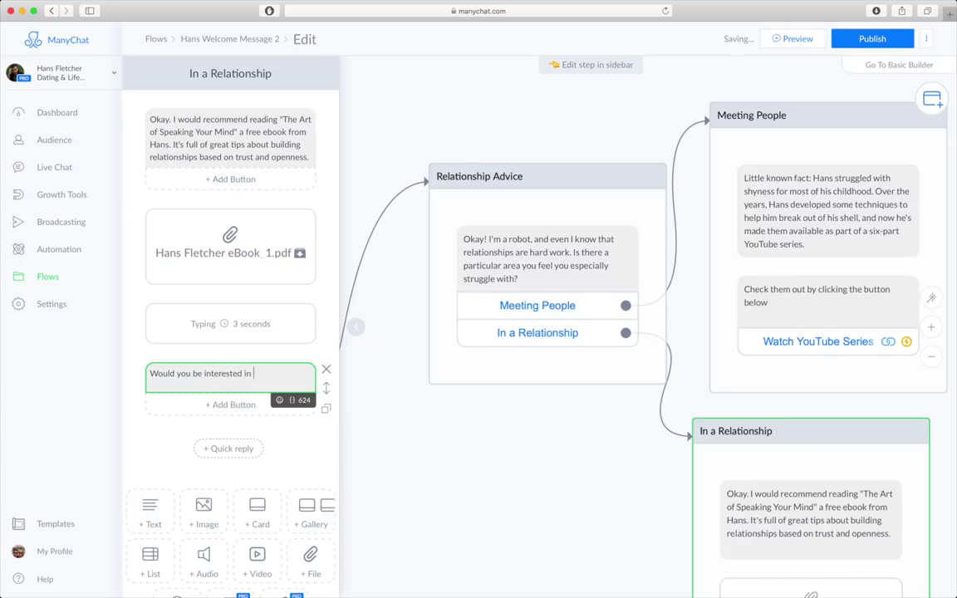
type("attending one of Ha")
type("ns's seminars")
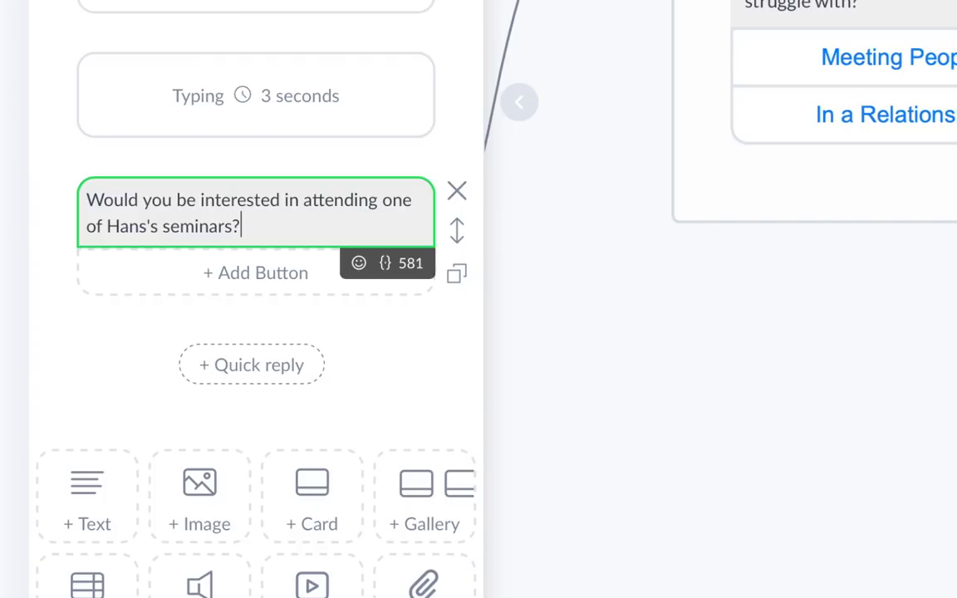
type("?")
- Add a Tell Me More button that starts the HF Seminar Signups flow
left_click(261, 273)
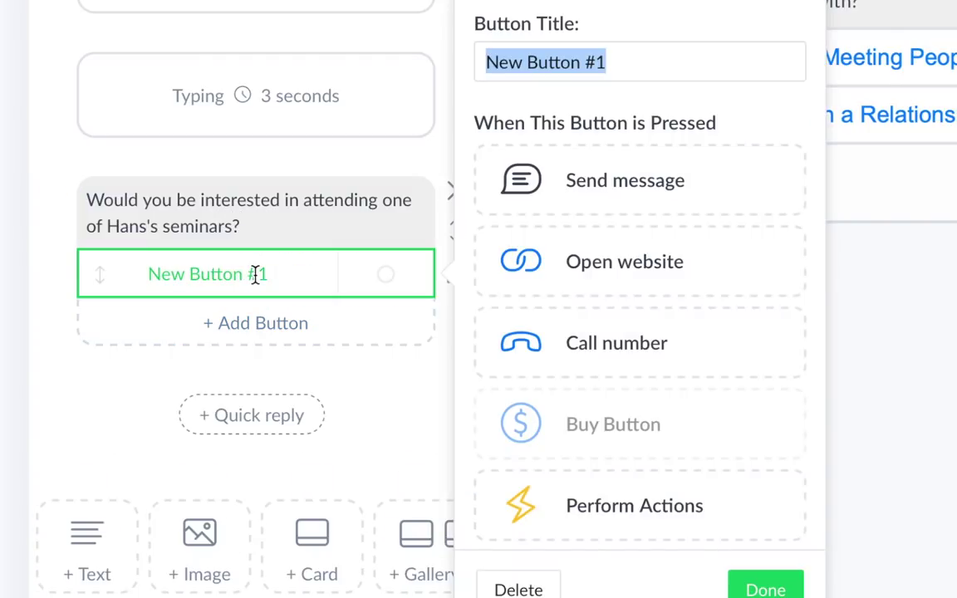
type("Tell Me More")
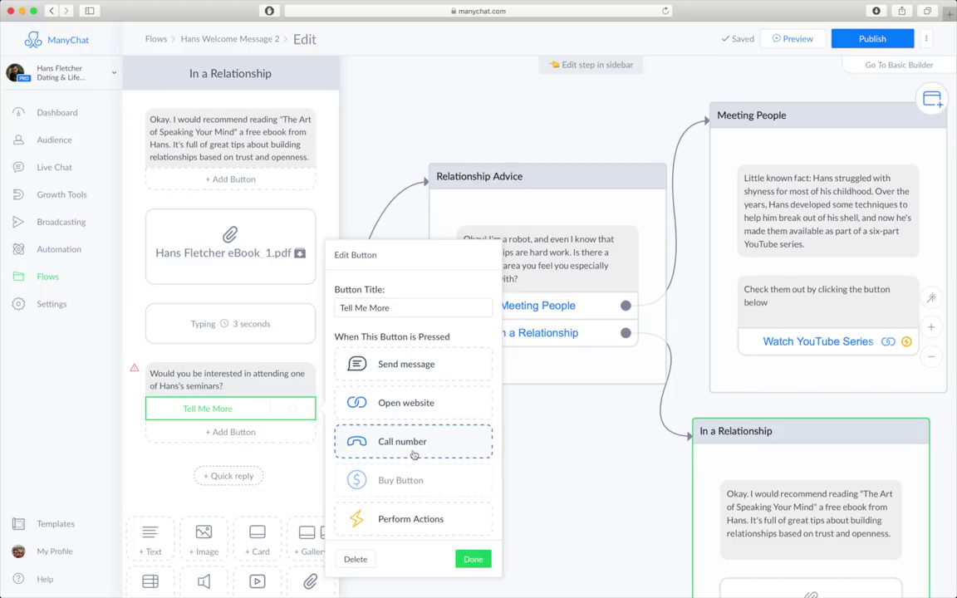
scroll(412, 453, "down", 2)
left_click(415, 493)
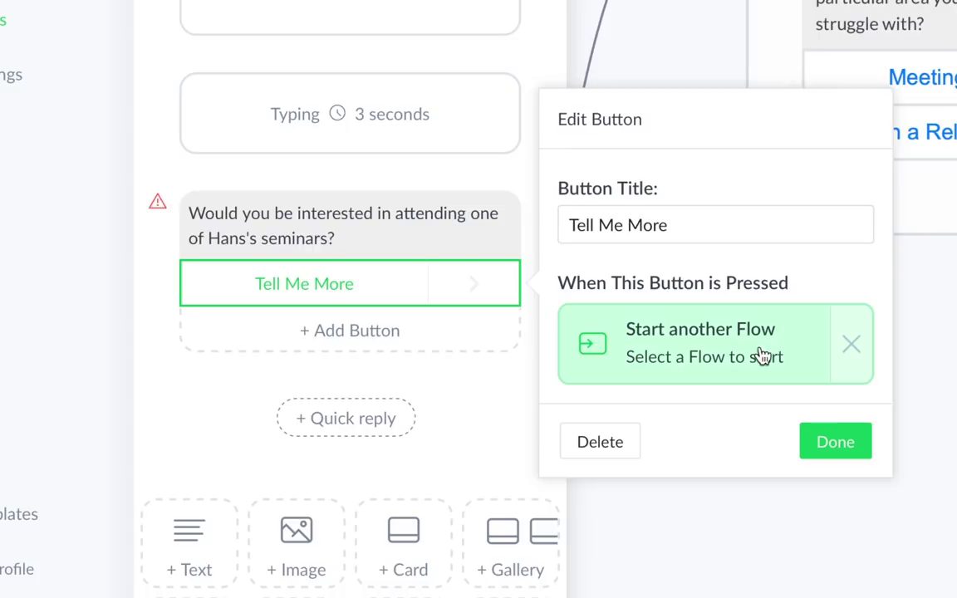
left_click(761, 353)
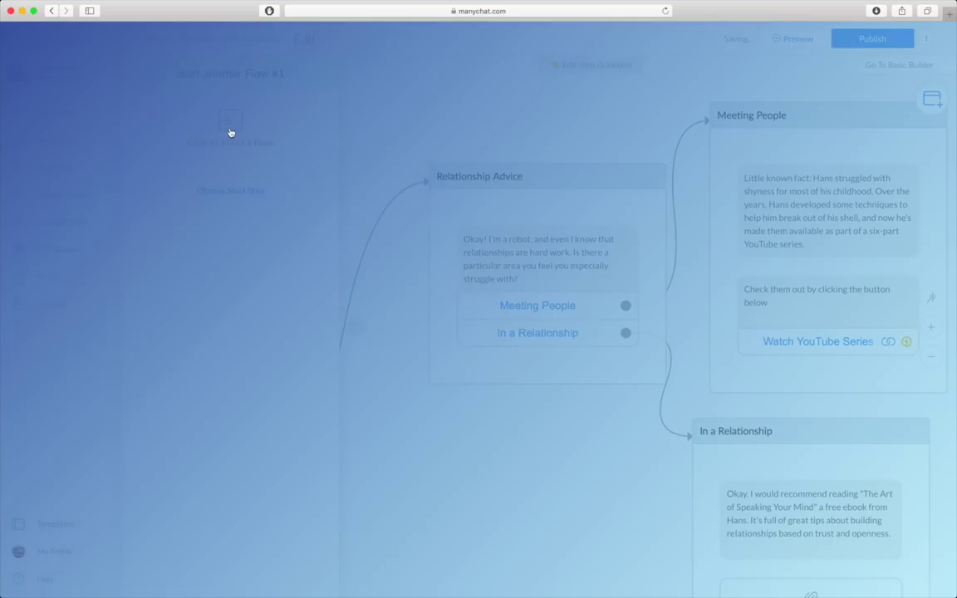
left_click(230, 132)
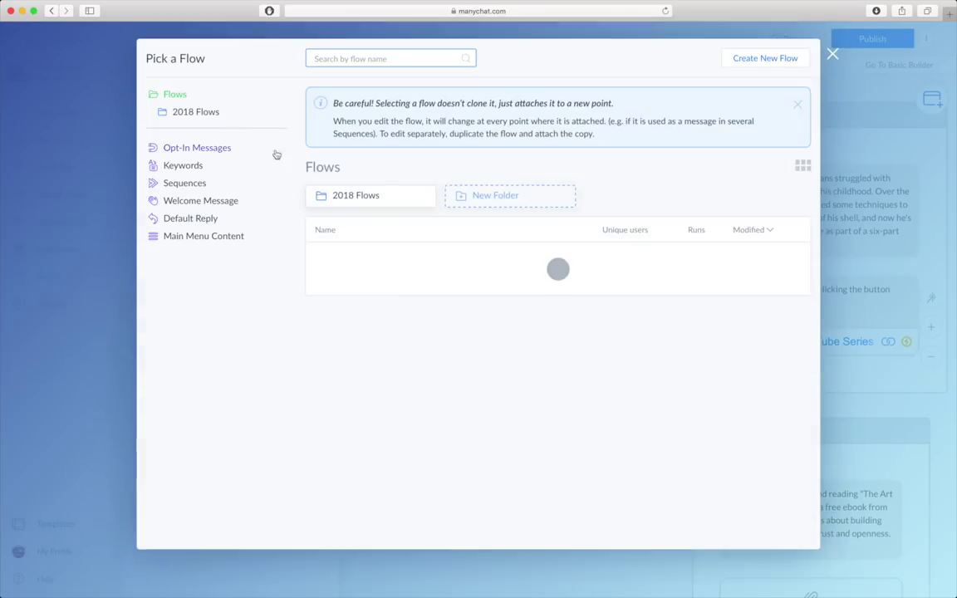
left_click(363, 337)
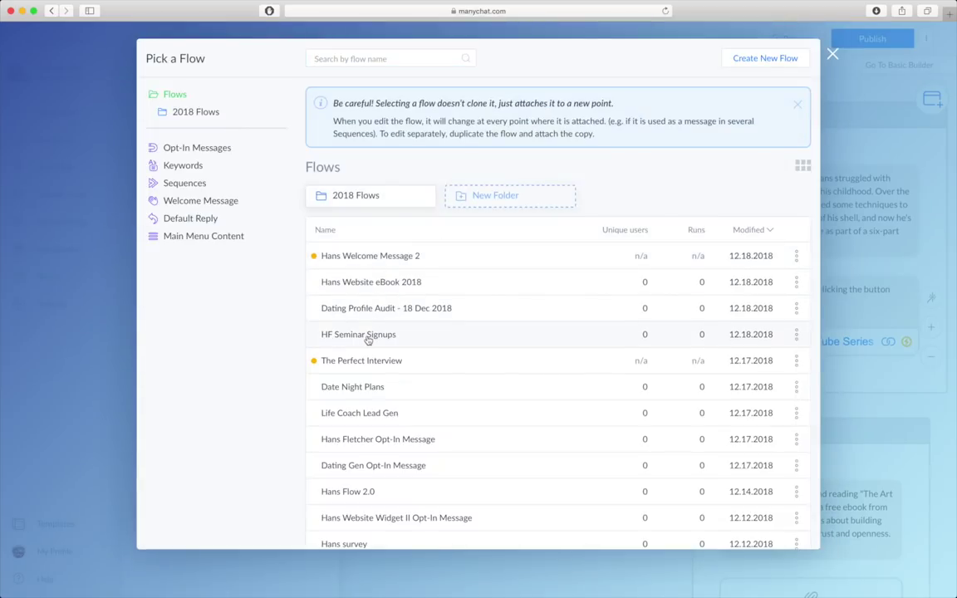
left_click(726, 530)
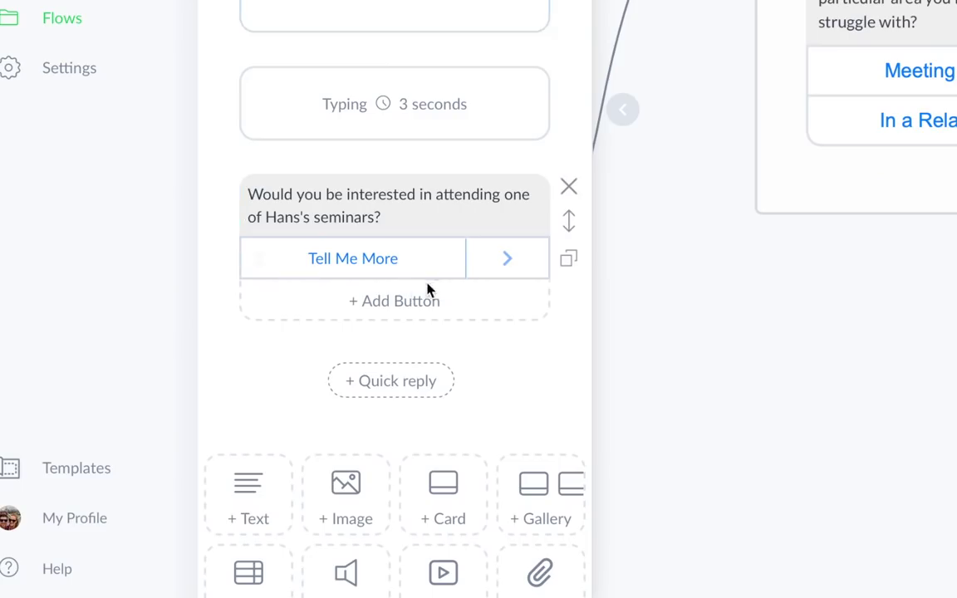
- Add a No Thank You button that sends a new message step
left_click(391, 300)
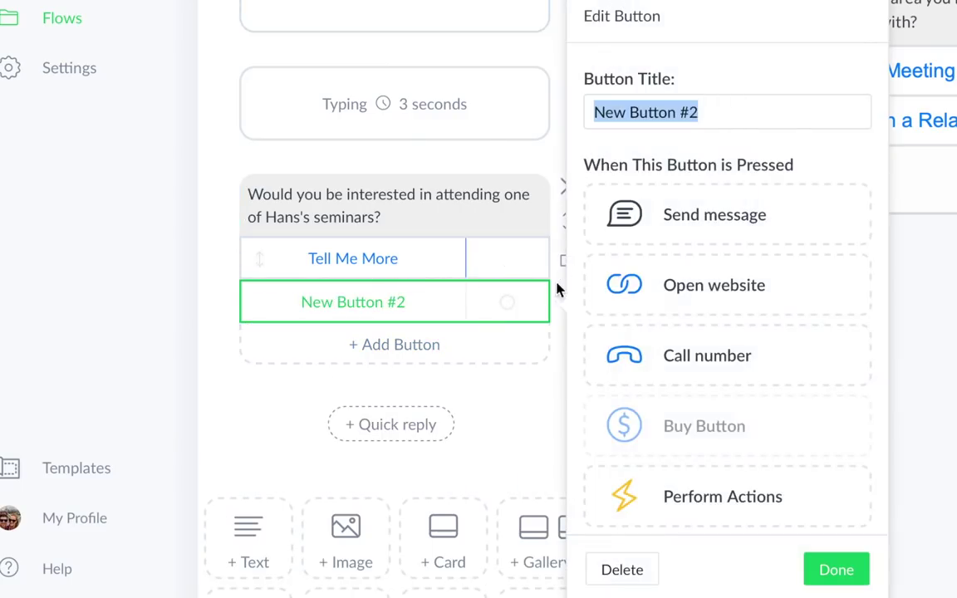
type("No Thank You")
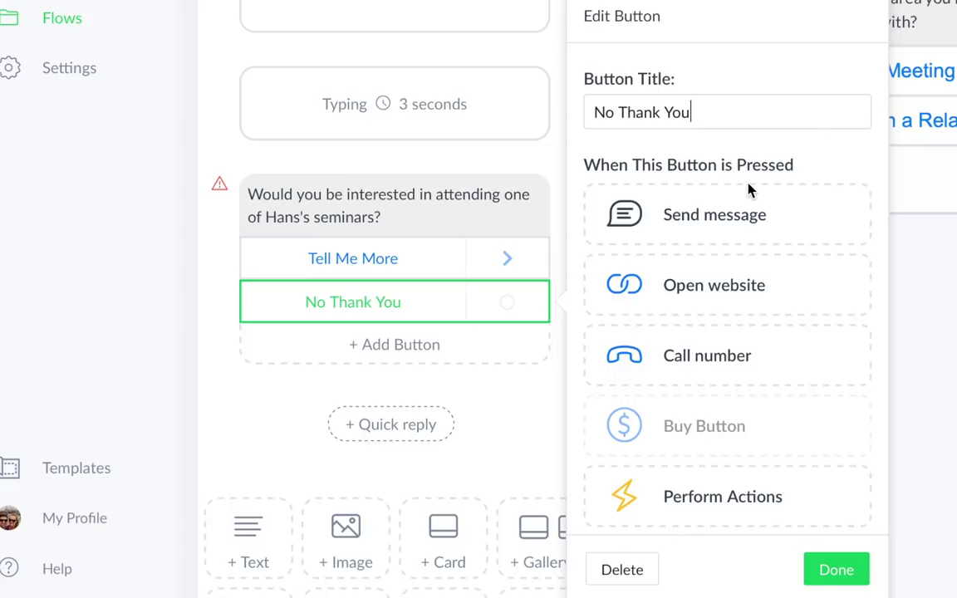
left_click(715, 229)
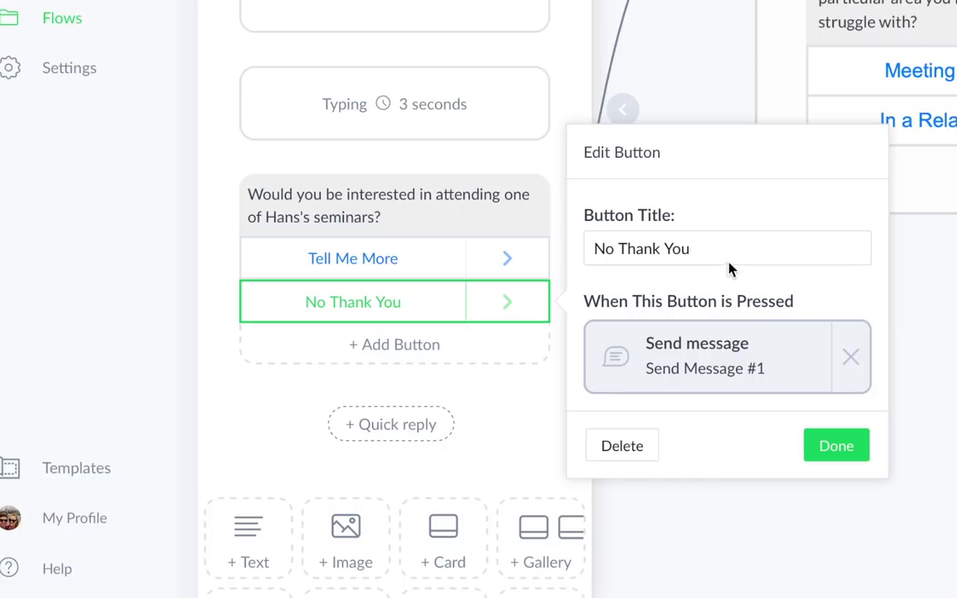
left_click(748, 363)
- Name the step No Seminar with text 'Okay! Enjoy the ebook download. Click below if you'd like Hans to reach out…'
left_click(247, 76)
type("No Seminar")
left_click(197, 119)
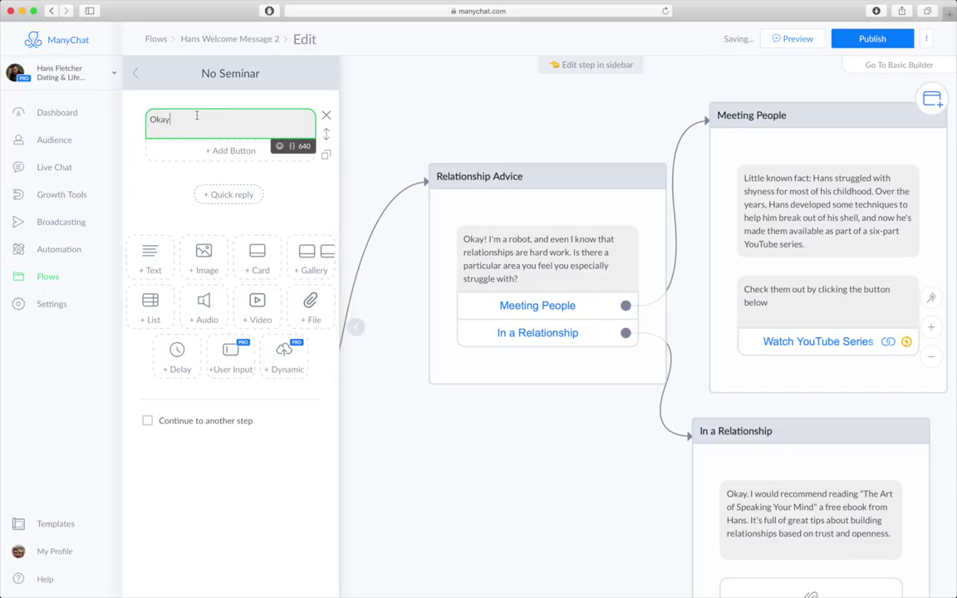
type("Okay! En")
type("joy the ")
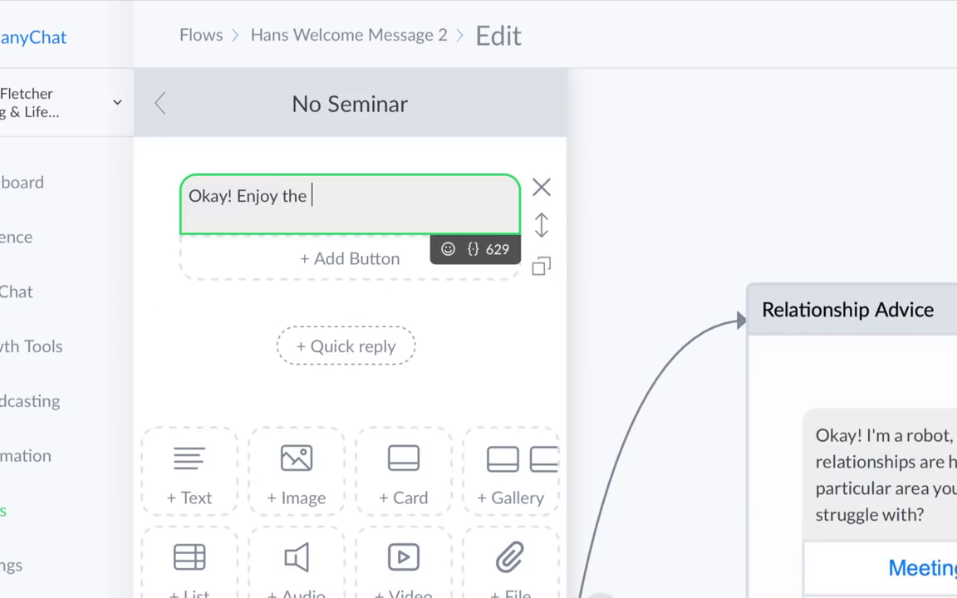
type("ebook download. Click below if you'd like Hans to reach out to you.")
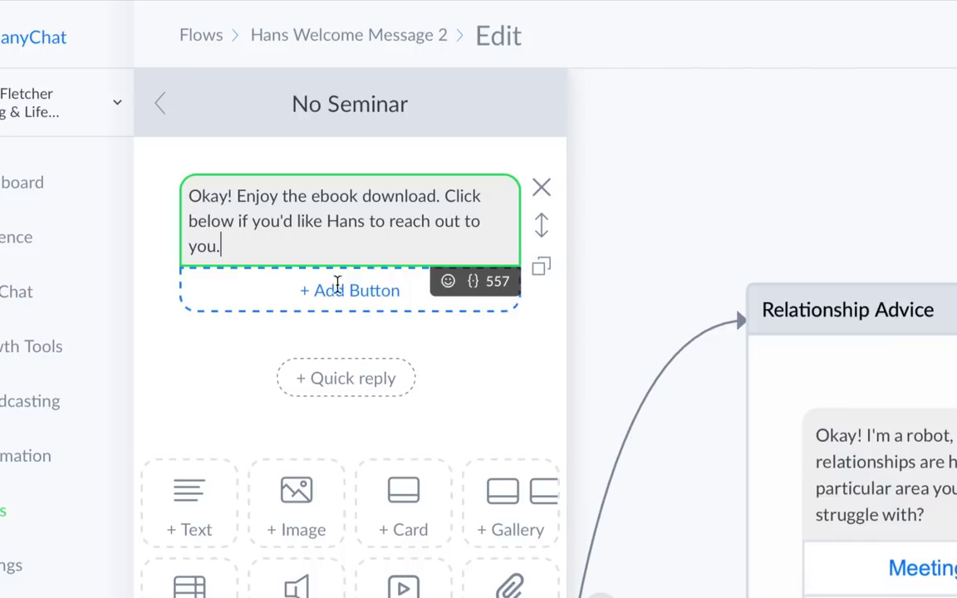
- Add a 'Hans on Call' button whose action marks the conversation as Open
left_click(343, 286)
type("Hans on Call")
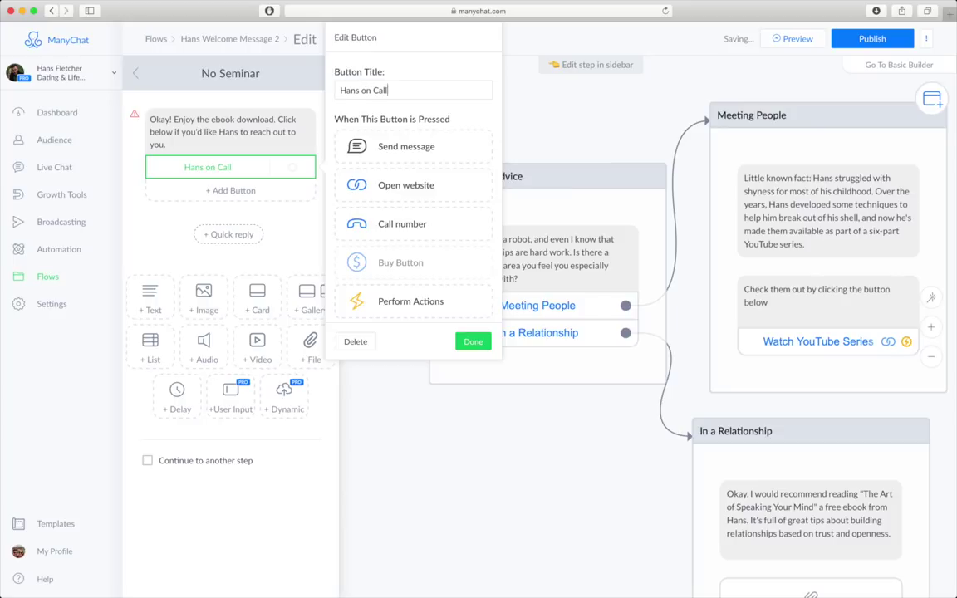
scroll(406, 222, "down", 2)
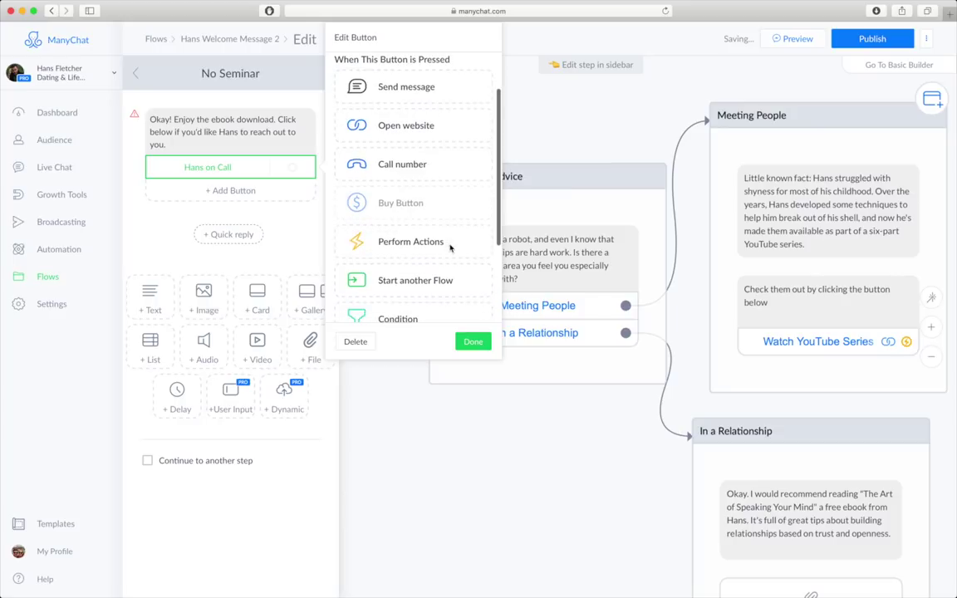
left_click(406, 245)
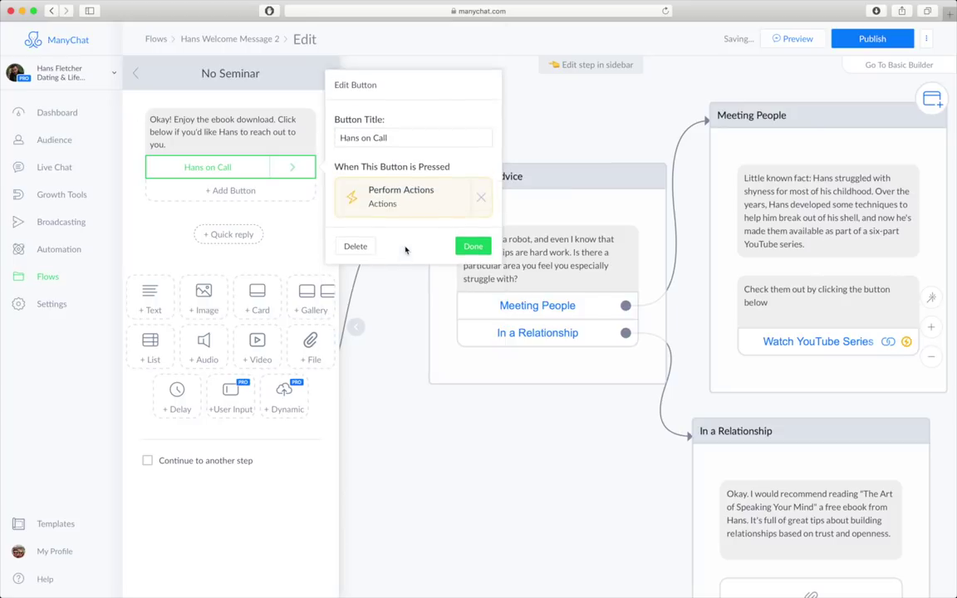
left_click(409, 200)
left_click(269, 132)
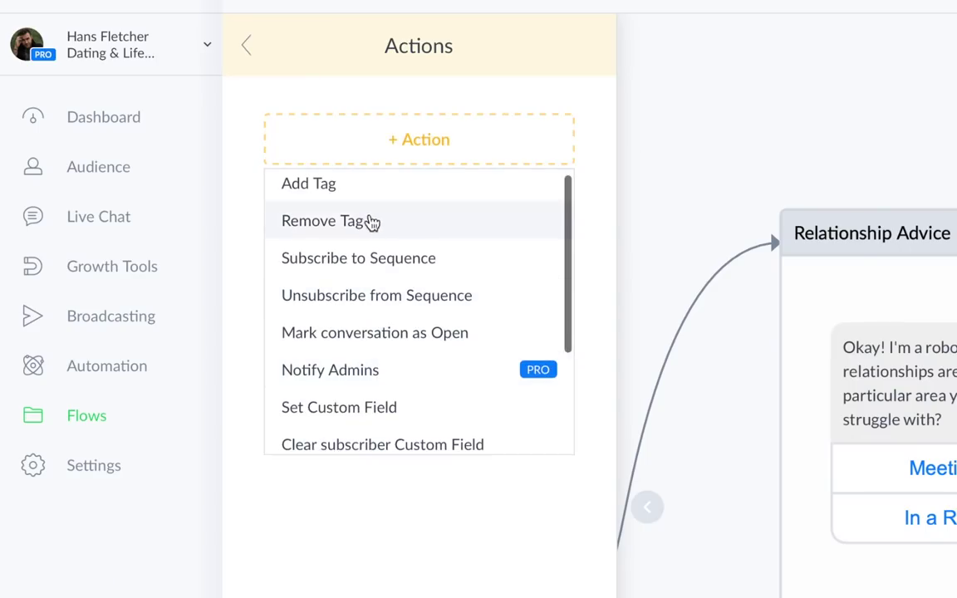
left_click(413, 334)
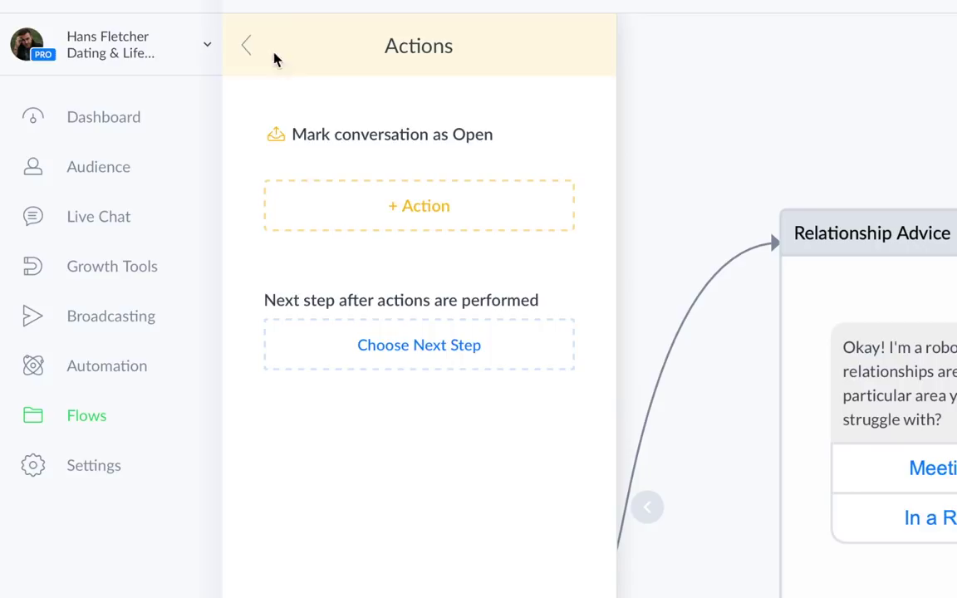
left_click(248, 48)
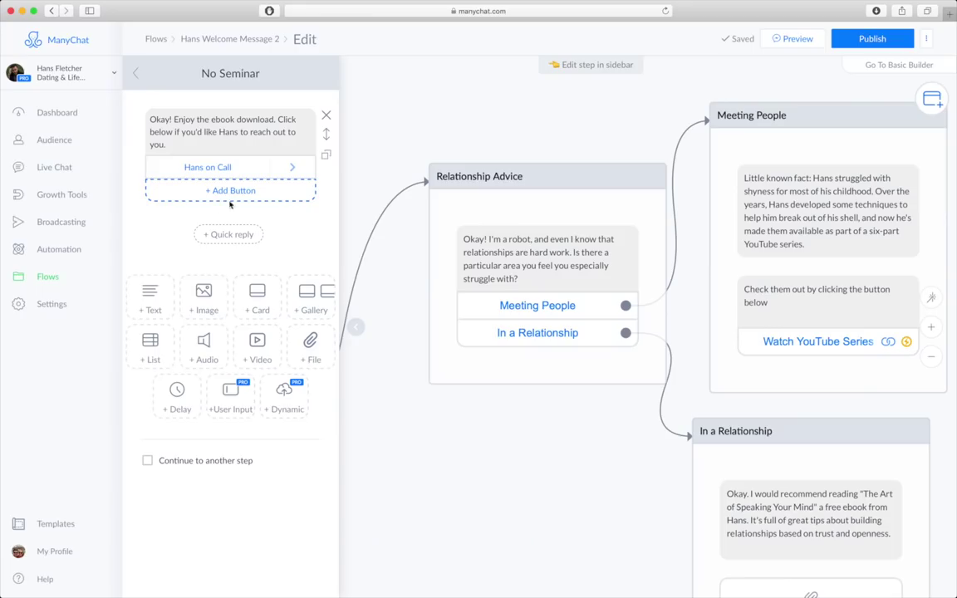
left_click(352, 182)
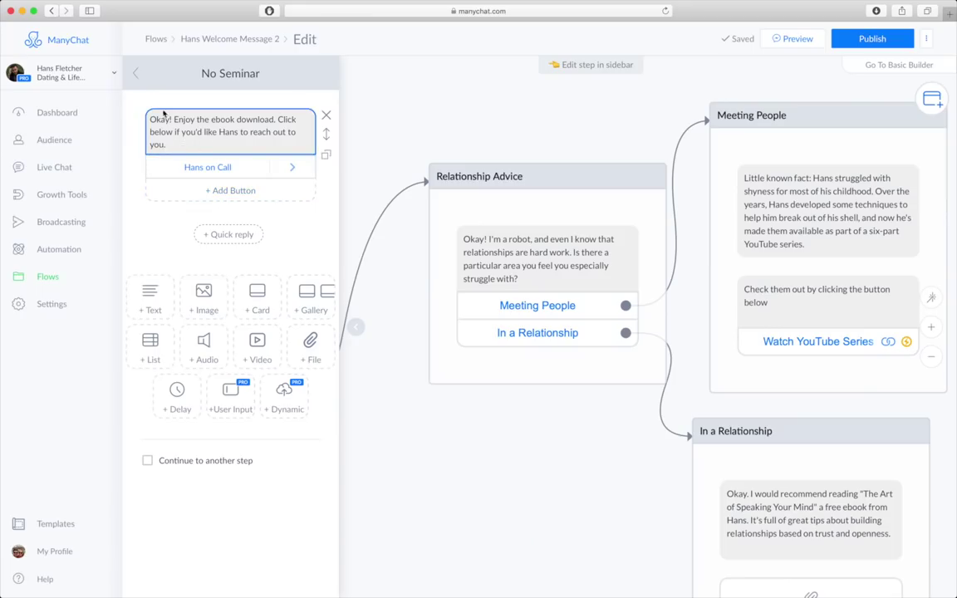
- Zoom out and reposition the Relationship Advice, Meeting People and In a Relationship steps
left_click(139, 75)
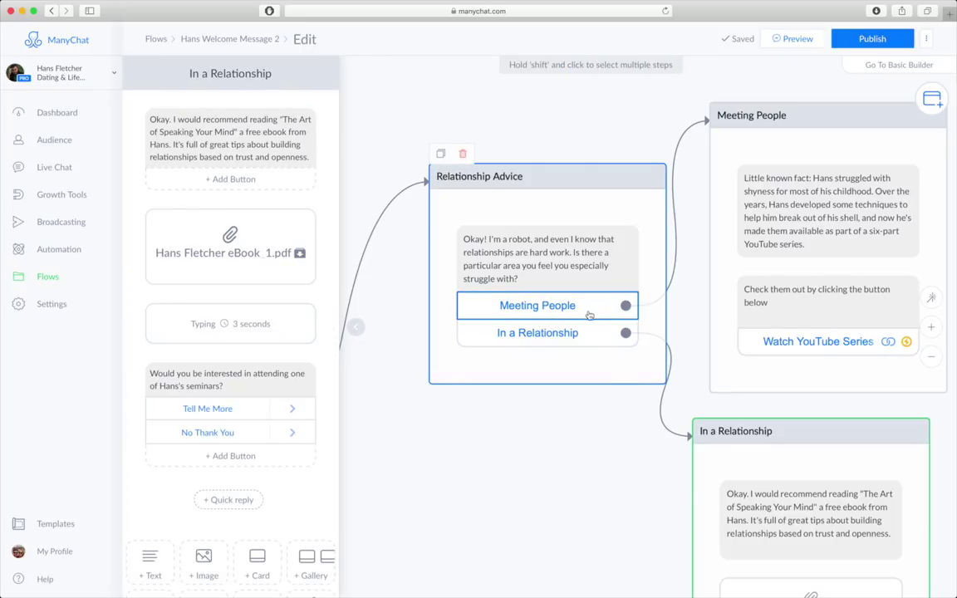
left_click_drag(604, 478, 452, 319)
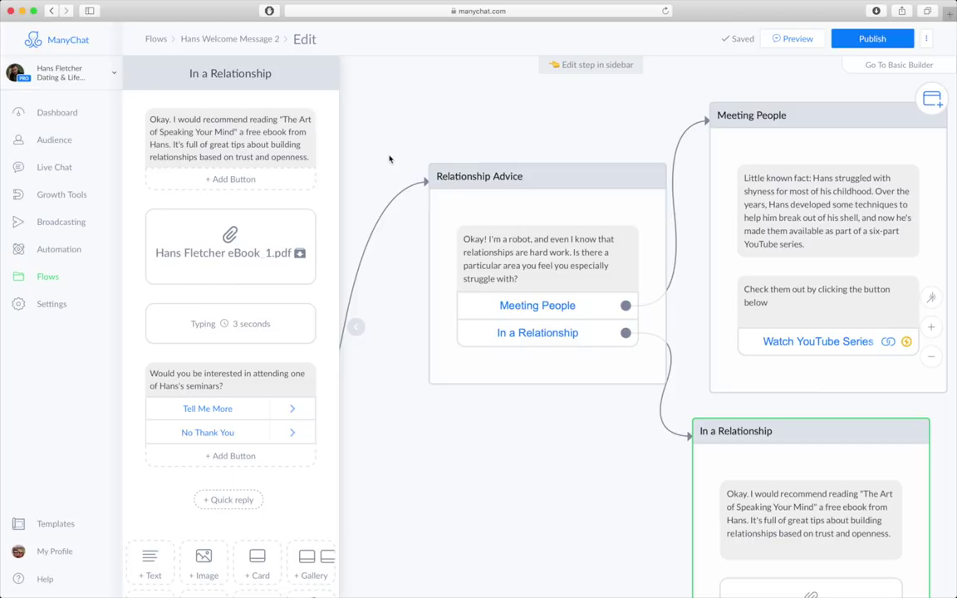
left_click(575, 352)
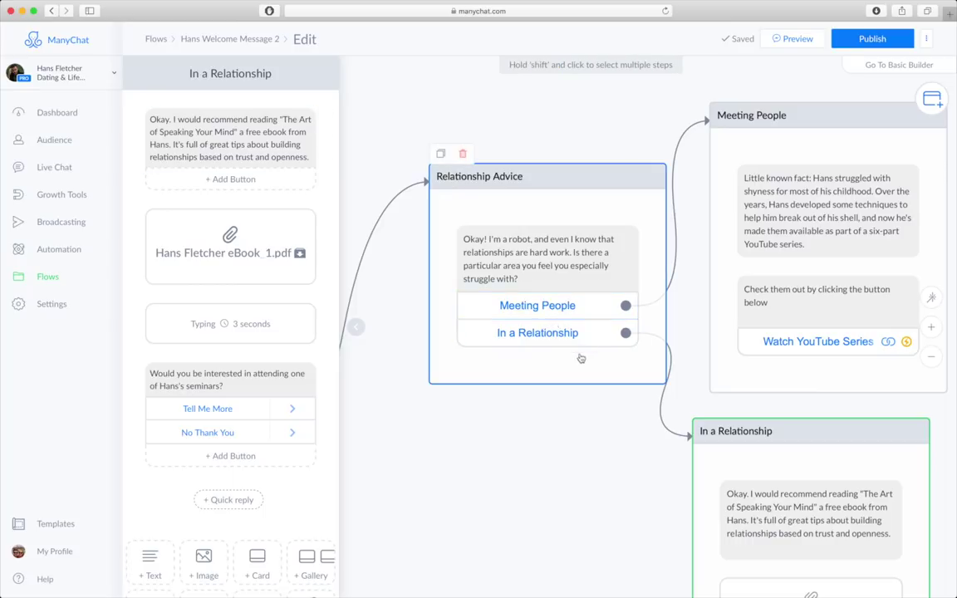
left_click_drag(604, 478, 549, 390)
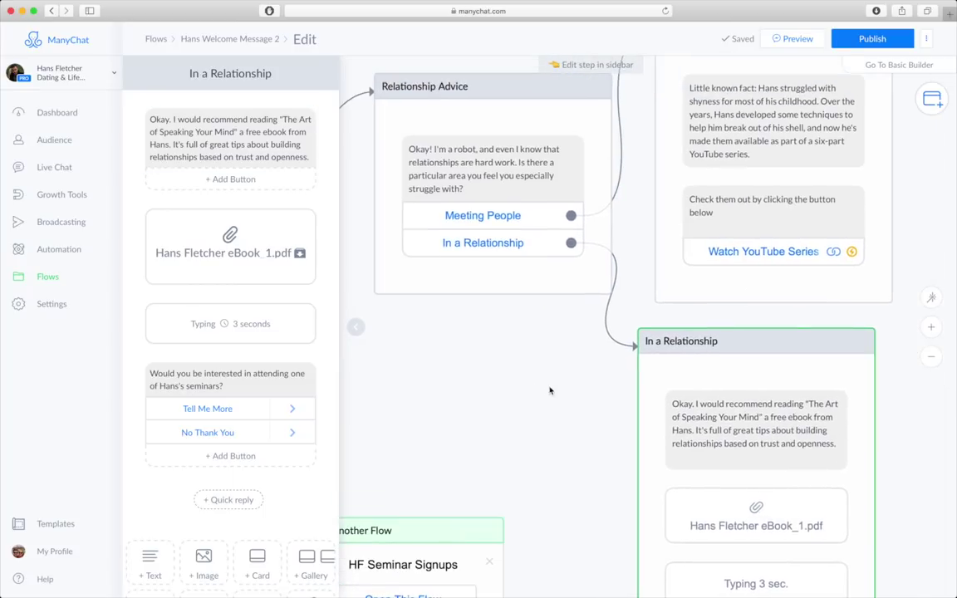
left_click(931, 355)
left_click(523, 235)
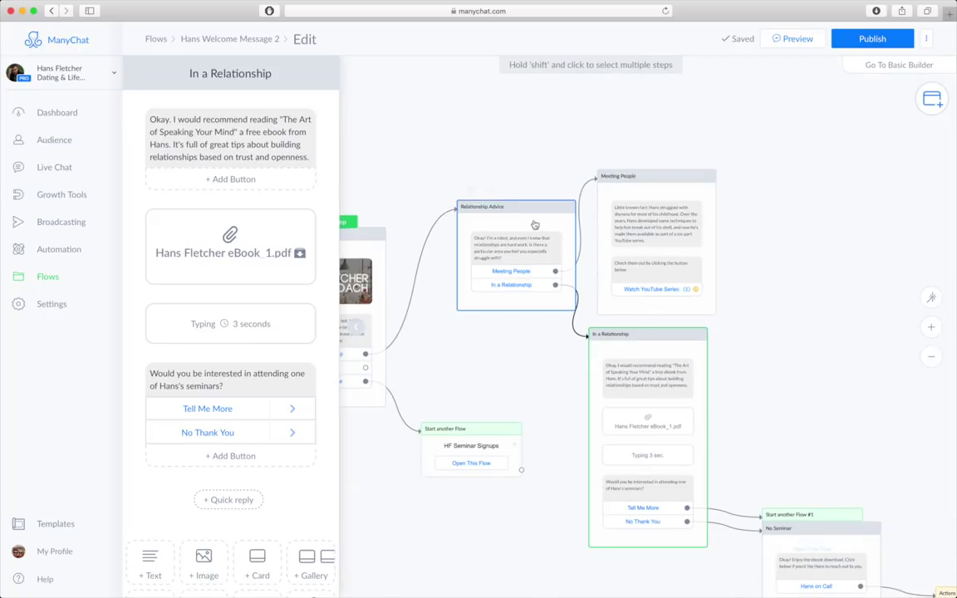
mouse_move(523, 235)
left_mouse_down()
mouse_move(499, 239)
mouse_move(508, 234)
left_mouse_up()
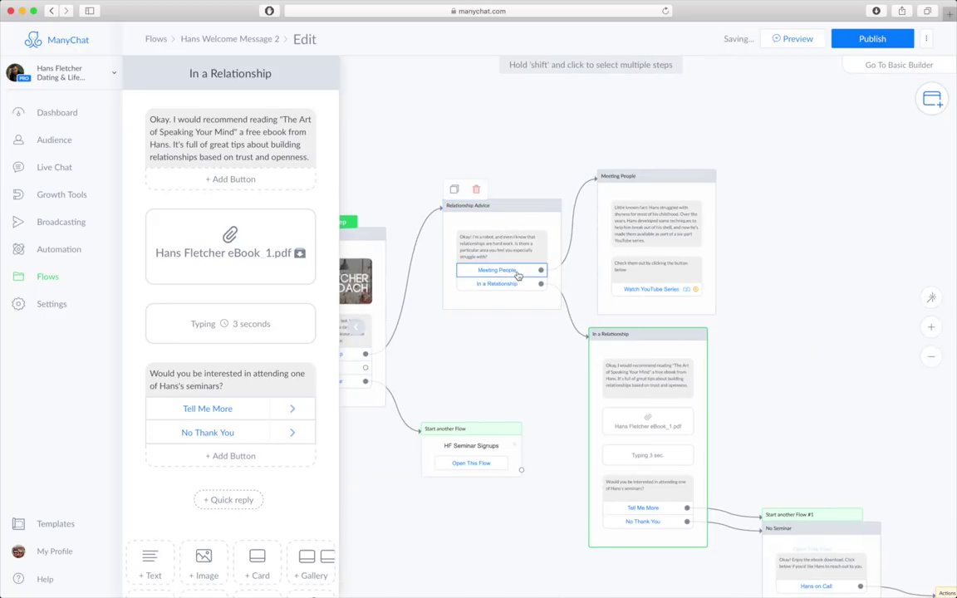
left_click_drag(632, 176, 637, 107)
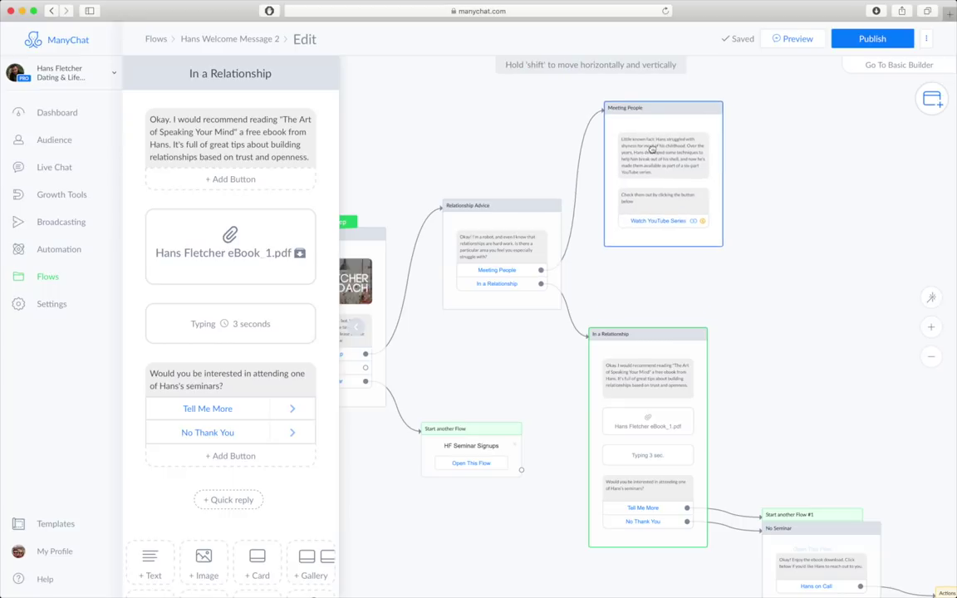
left_click_drag(631, 368, 652, 302)
- Move Start another Flow #1, No Seminar and Actions steps up, then open Relationship Advice
left_click_drag(807, 514, 801, 268)
left_click_drag(808, 530, 817, 366)
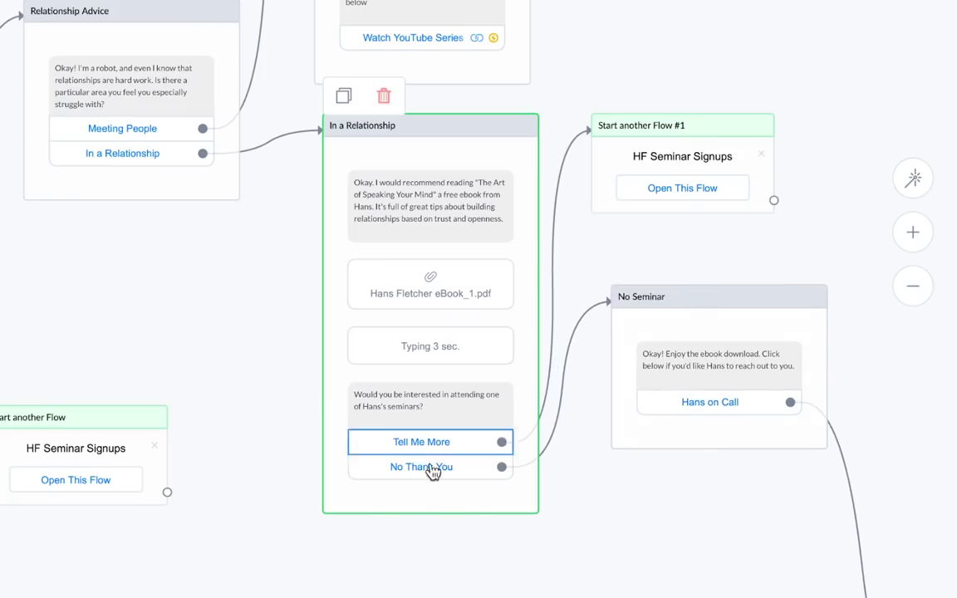
left_click_drag(611, 166, 613, 185)
left_click_drag(729, 570, 451, 423)
left_click(696, 575)
left_click_drag(696, 574, 637, 188)
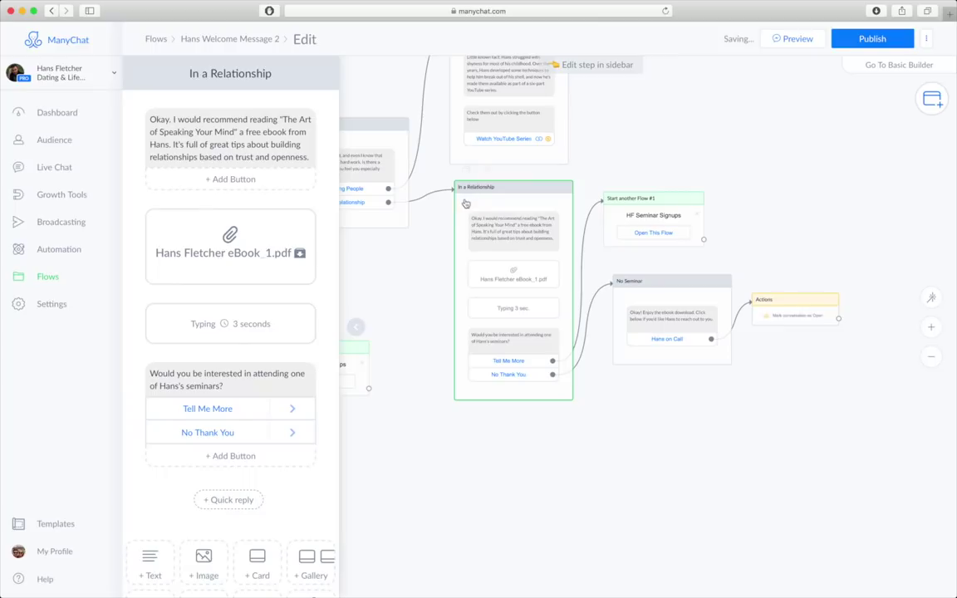
left_click_drag(479, 287, 619, 346)
left_click(545, 257)
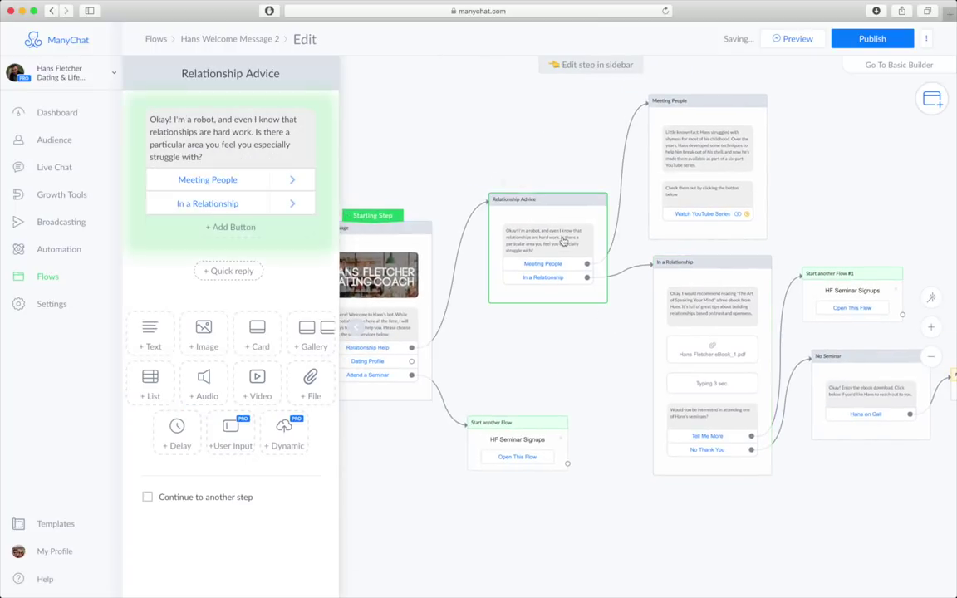
- Add a Breaking Up button starting the Hans Drip Campaign flow, and move its node upper right
left_click(931, 326)
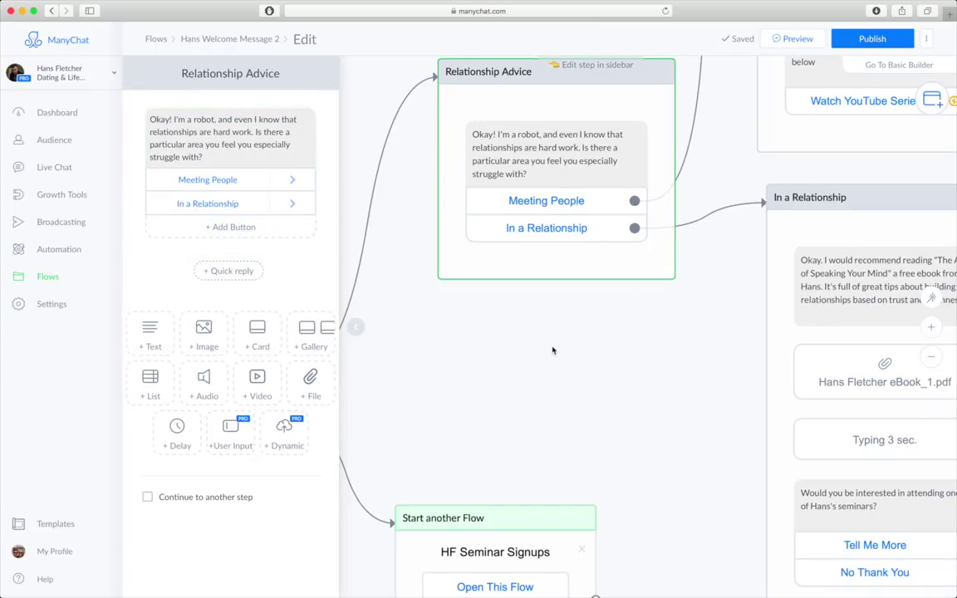
left_click(230, 227)
type("Breaking Up")
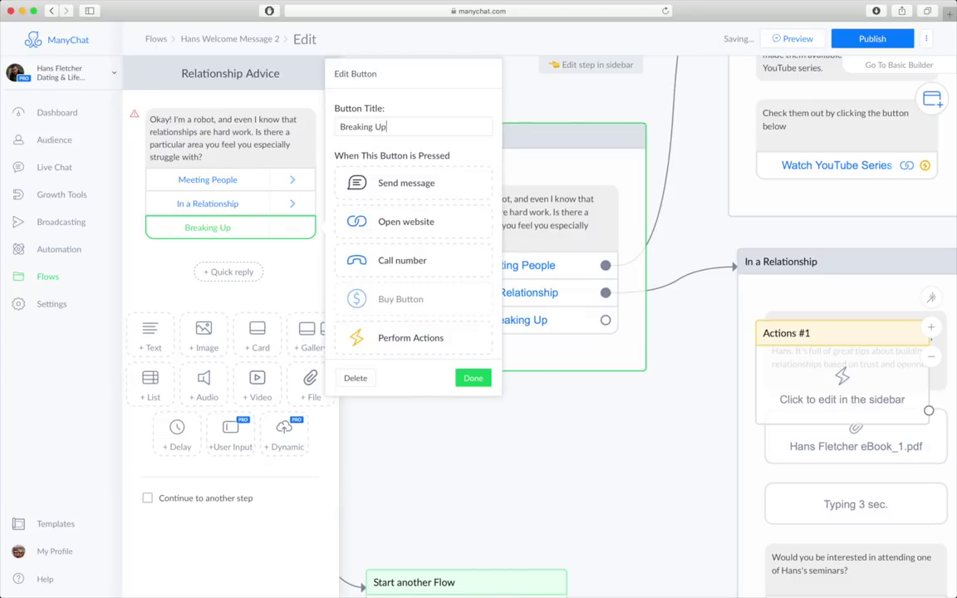
scroll(407, 287, "down", 3)
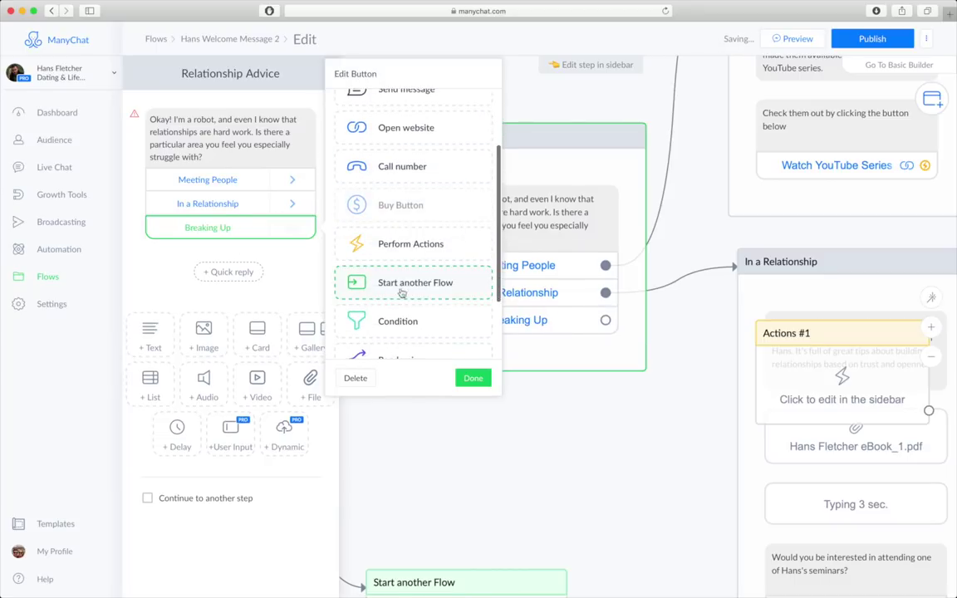
left_click(409, 283)
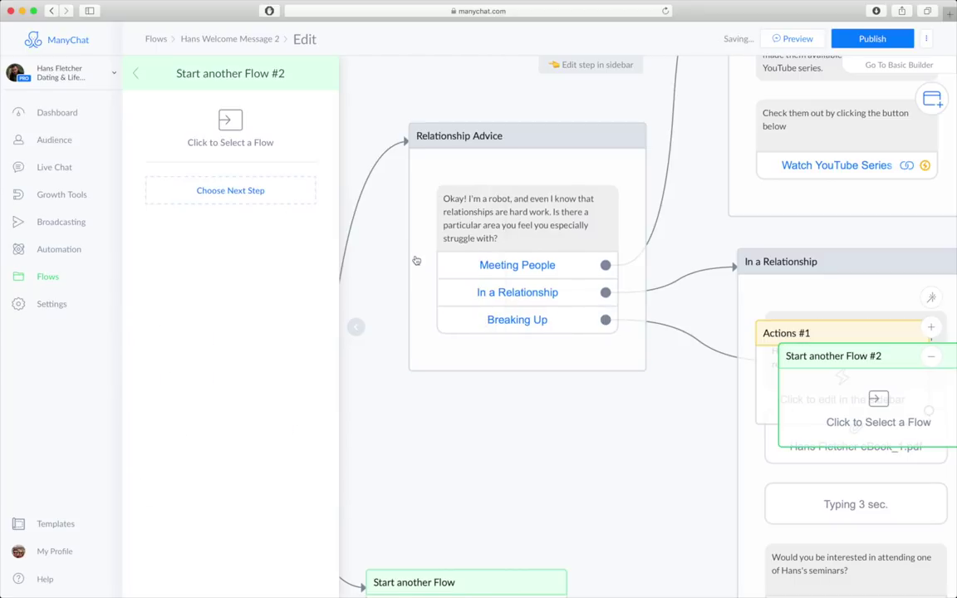
left_click(230, 119)
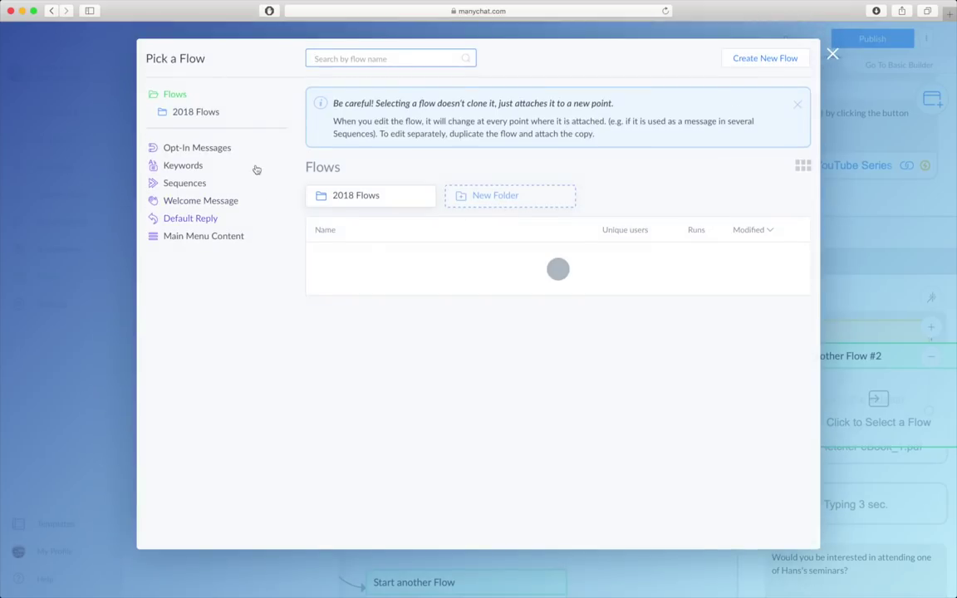
left_click(404, 471)
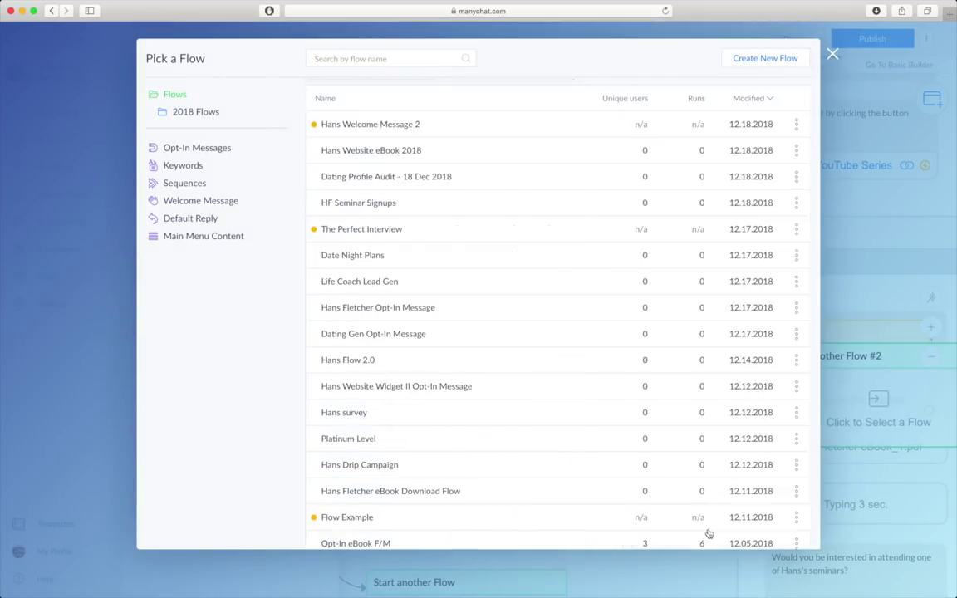
left_click(708, 531)
left_click_drag(714, 425, 520, 399)
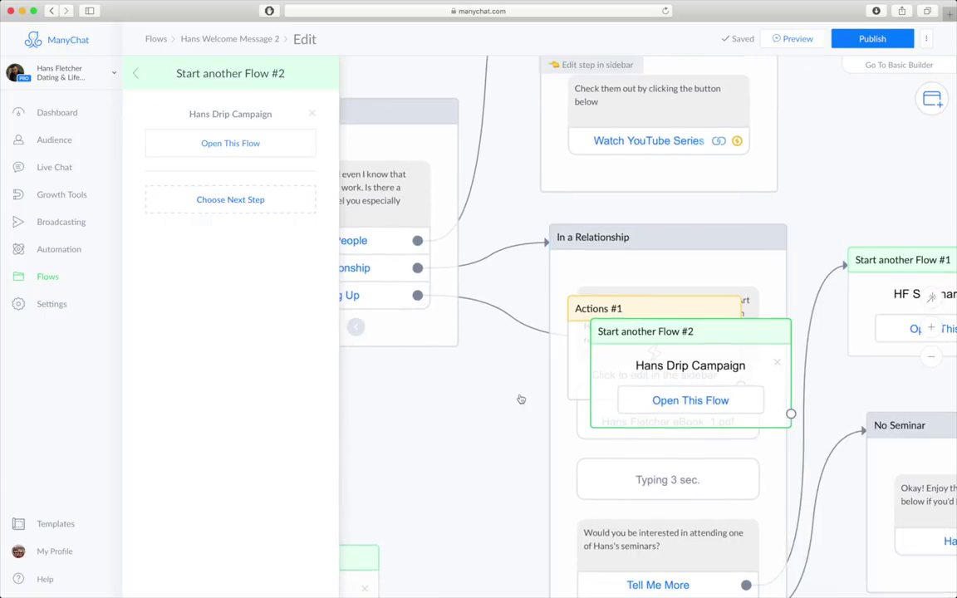
scroll(551, 374, "down", 5)
left_click_drag(674, 322, 868, 155)
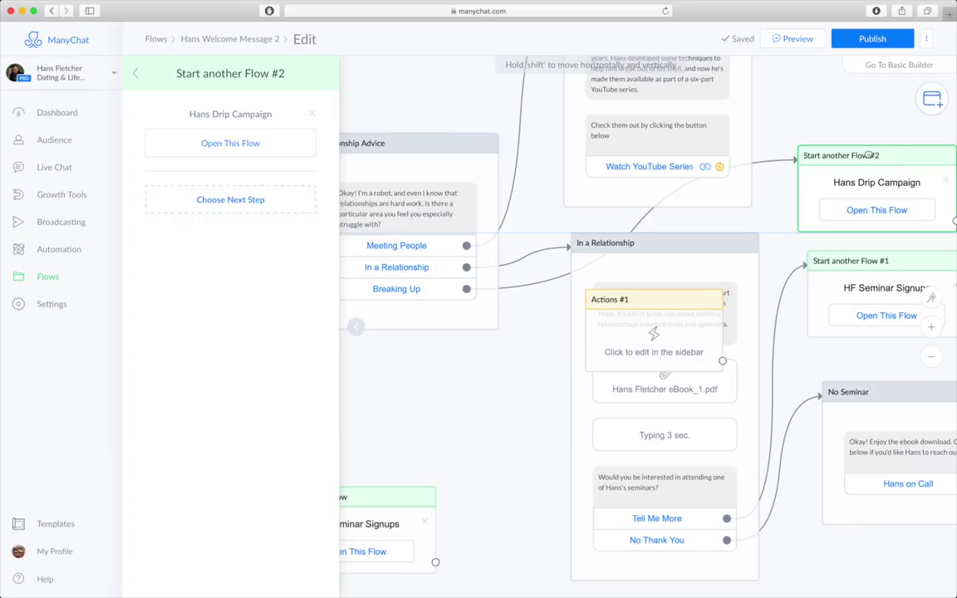
- Close the step editor, pan to the starting welcome step and open its Send Message
left_click(760, 199)
scroll(757, 195, "down", 3)
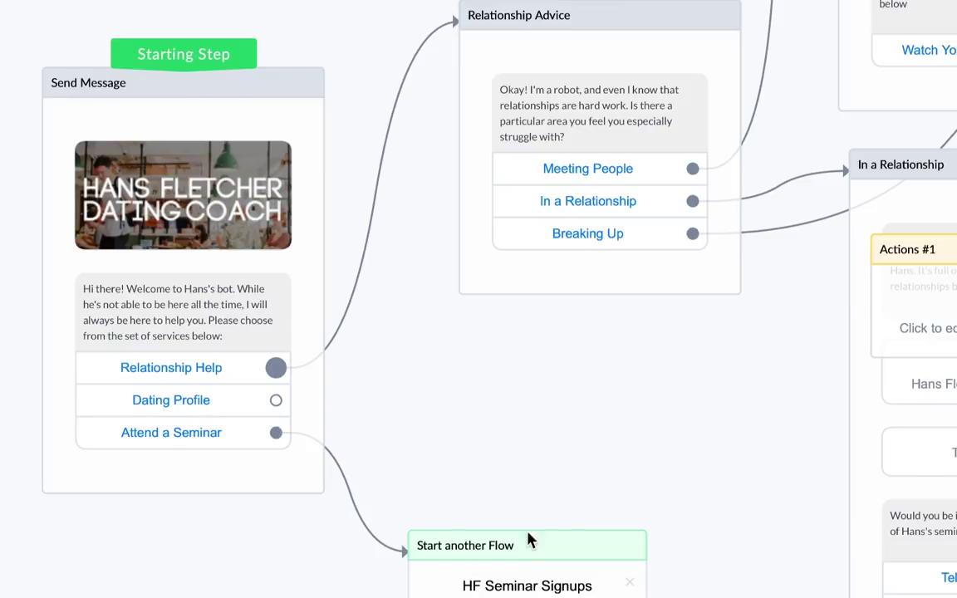
left_click_drag(527, 543, 399, 597)
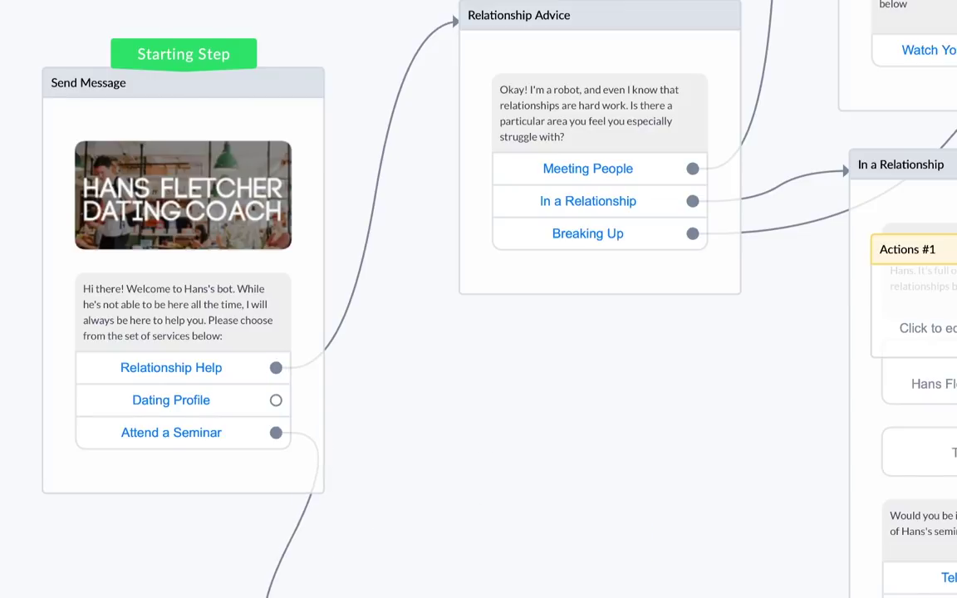
left_click(258, 406)
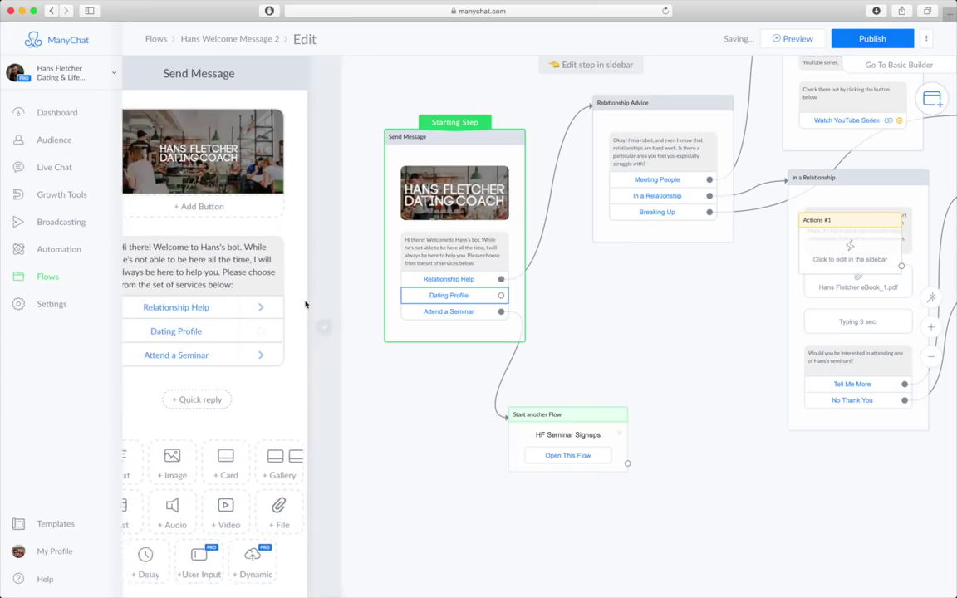
- Make the Dating Profile button send a new message step named Dating Profile
left_click(224, 331)
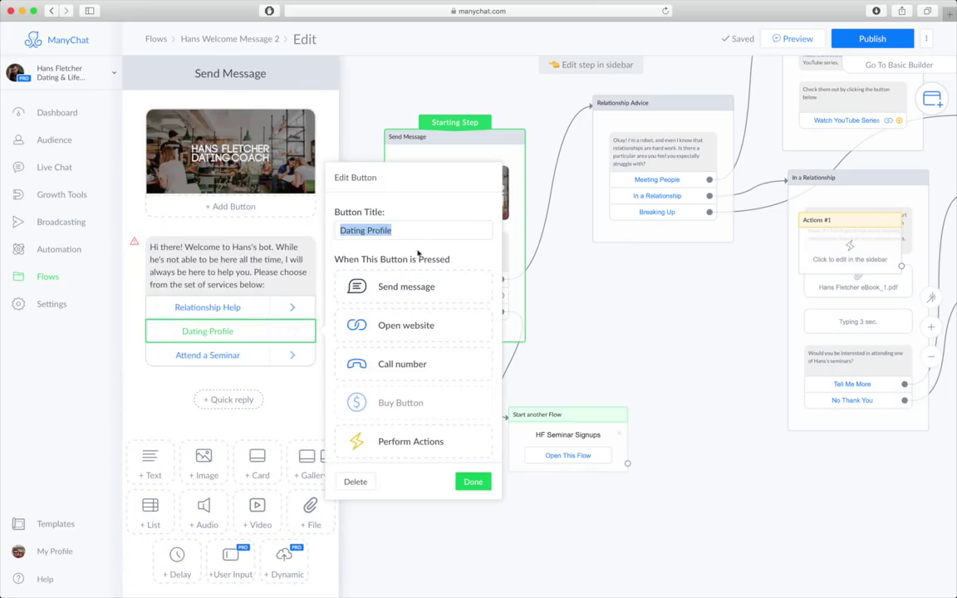
left_click(405, 289)
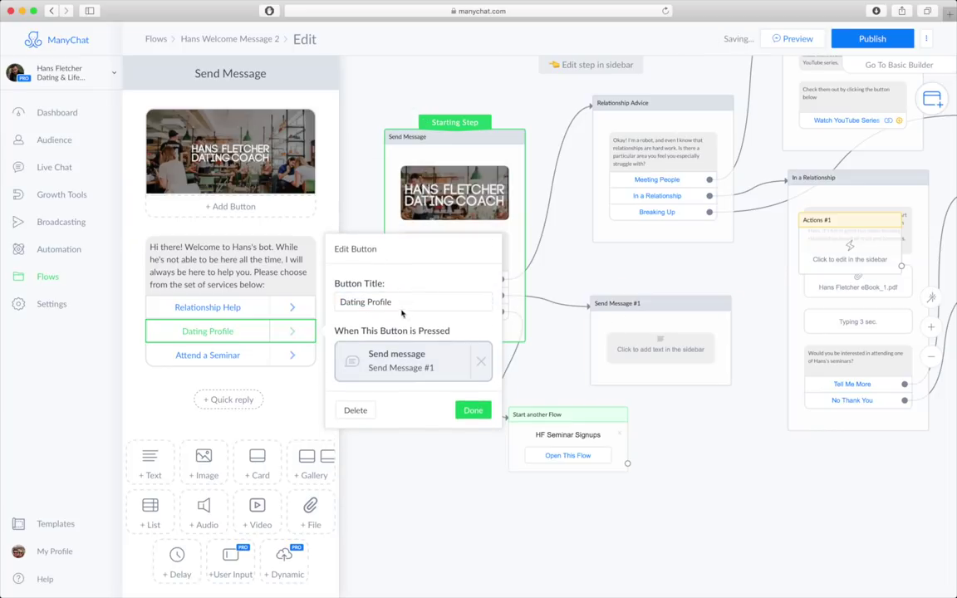
left_click(430, 365)
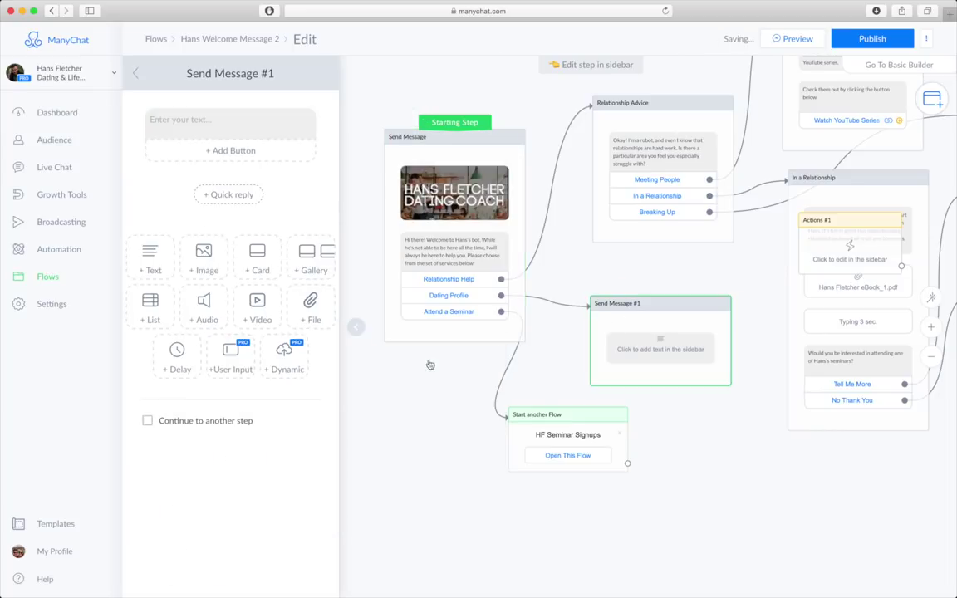
left_click(221, 74)
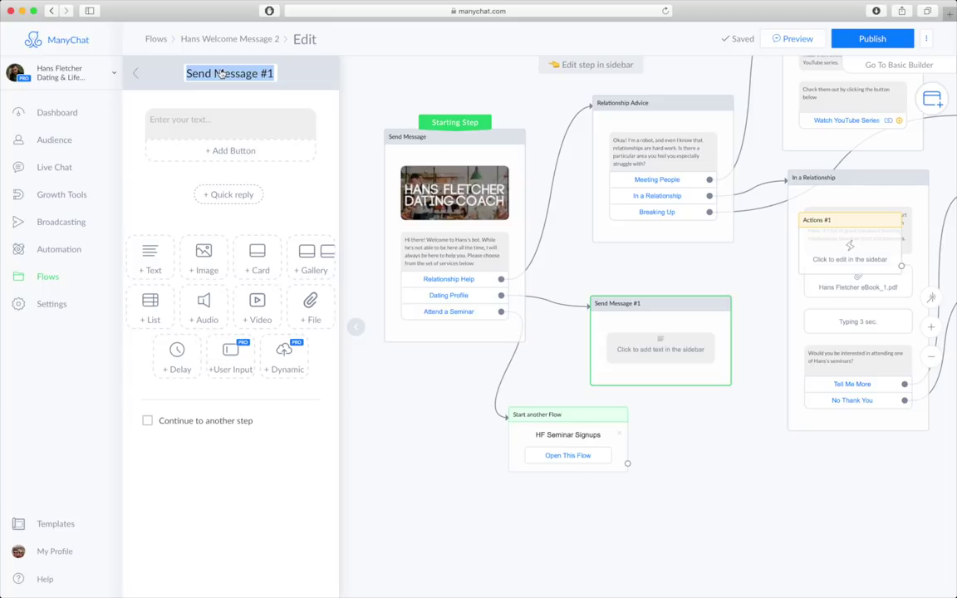
type("Dating Profile")
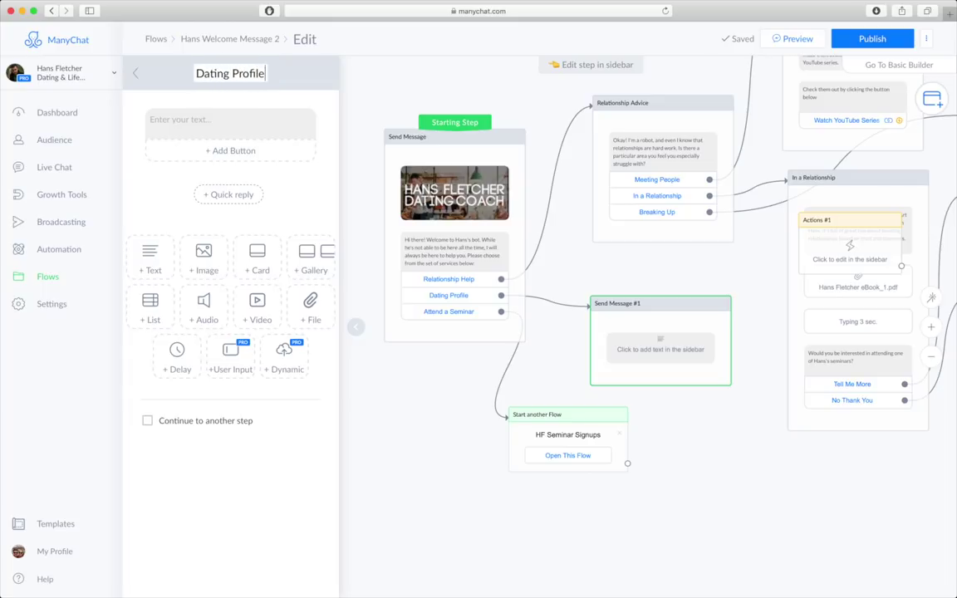
- Write 'Studies have shown that most people make a judgement call about your dating profile within 3 seconds.' plus a typing delay
left_click(205, 117)
type("Studie")
type("s have shown")
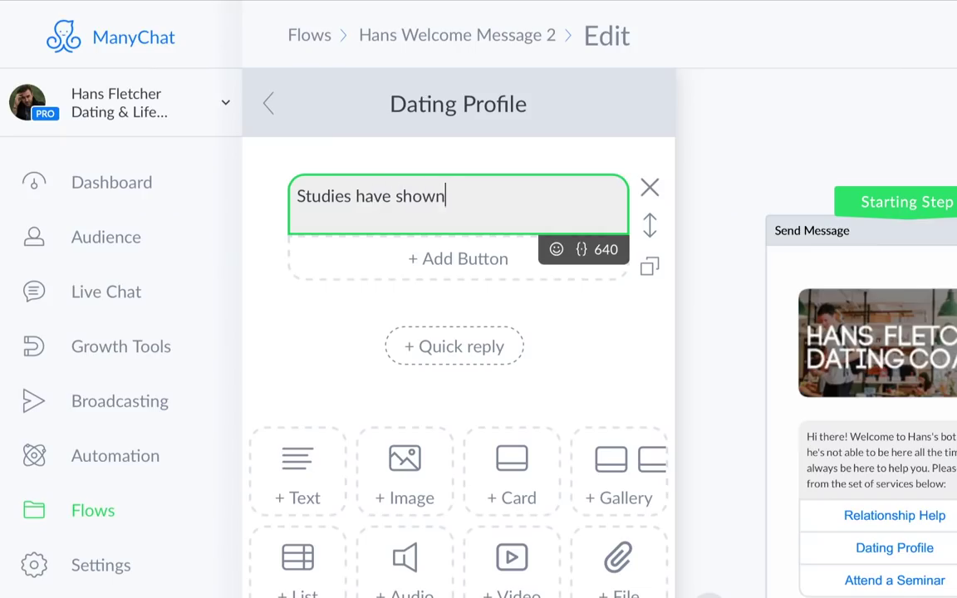
type(" that most b")
key("BackSpace")
type("pe")
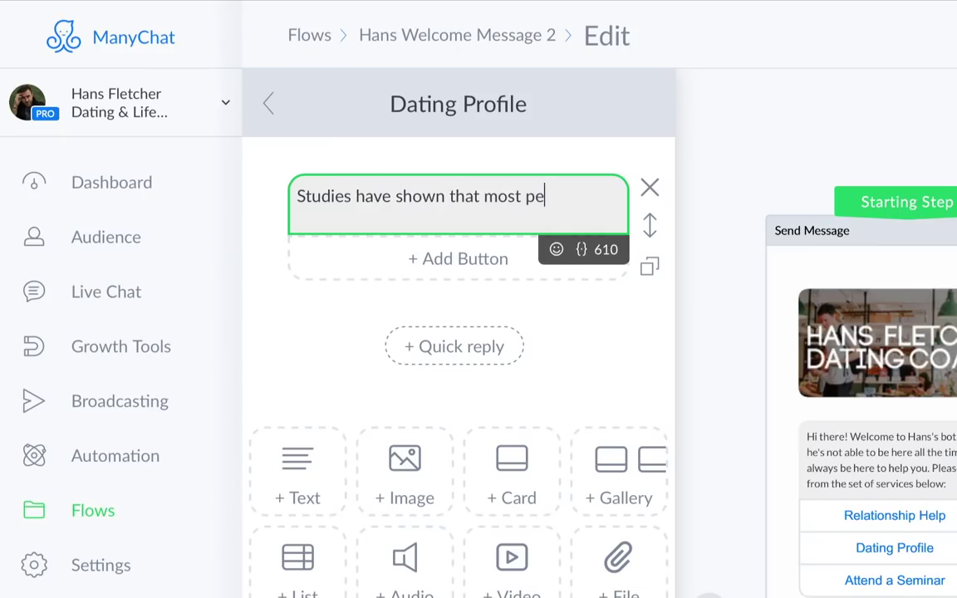
type("ople make a judgemen")
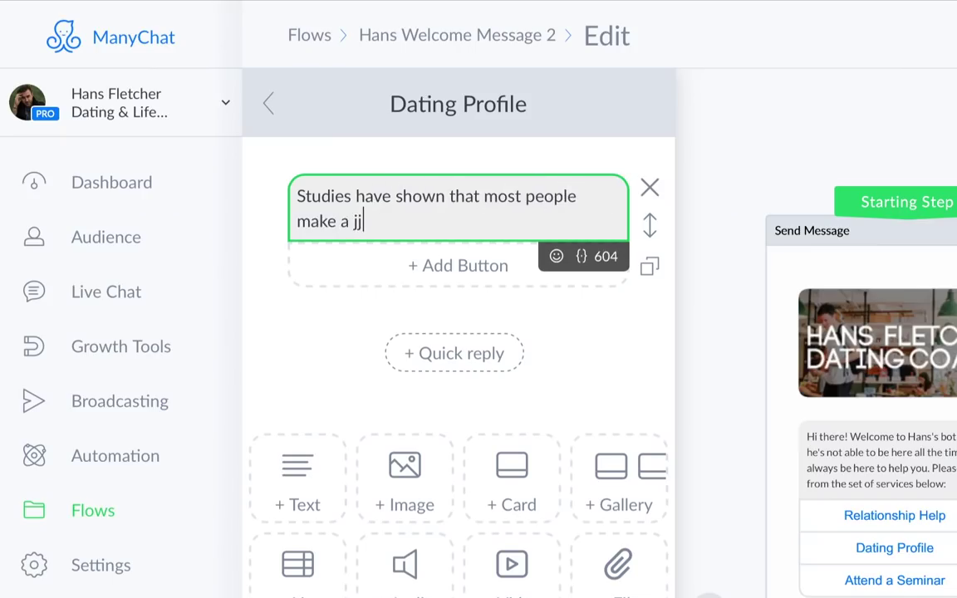
type("t call about")
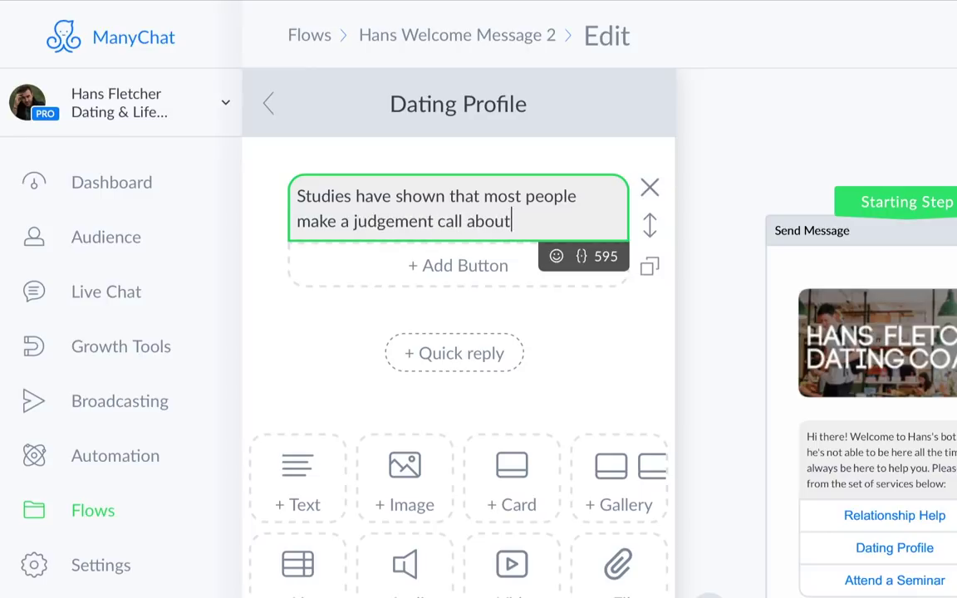
type(" your dating profile within 3 secon")
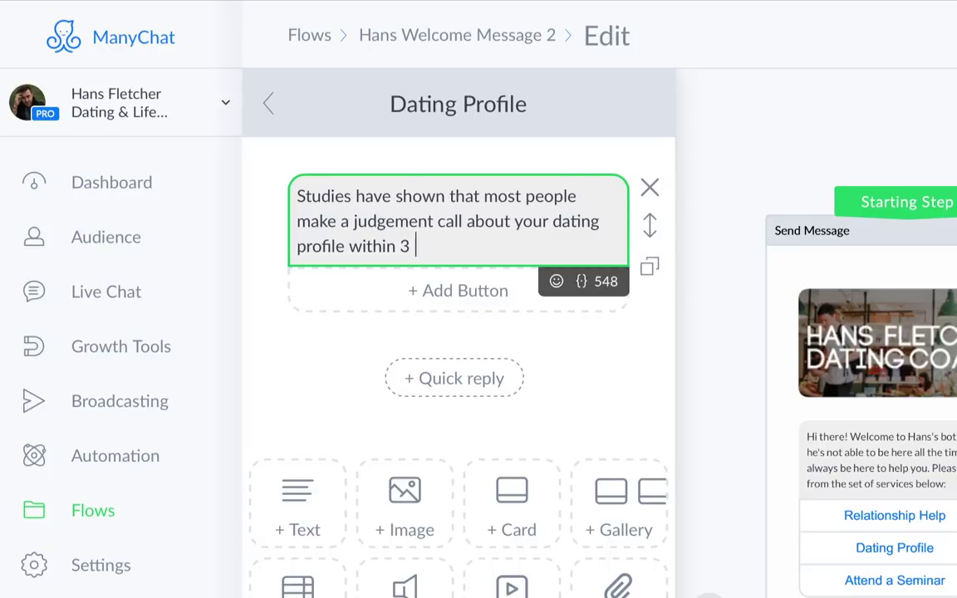
type("ds. That's why nailing")
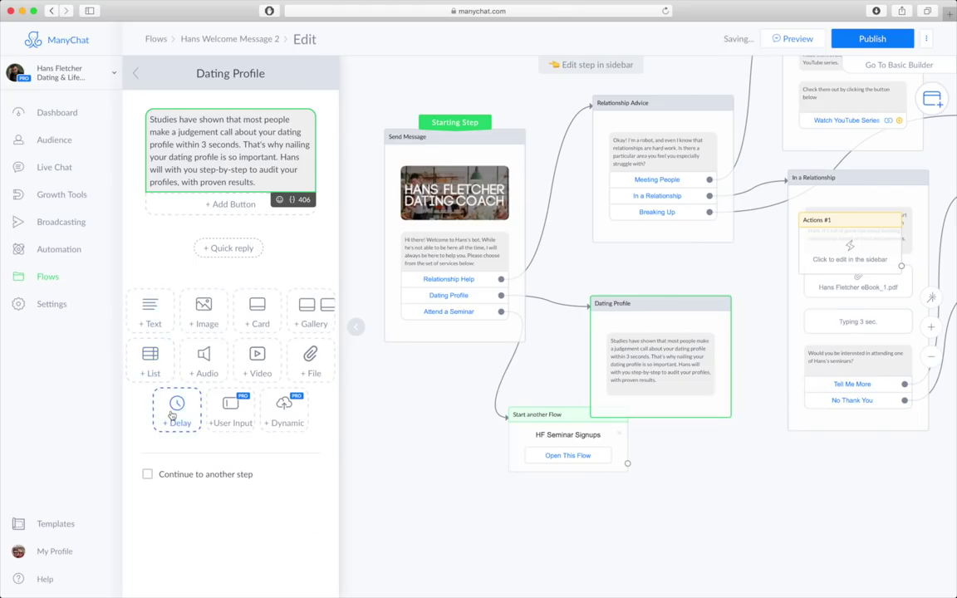
left_click(170, 413)
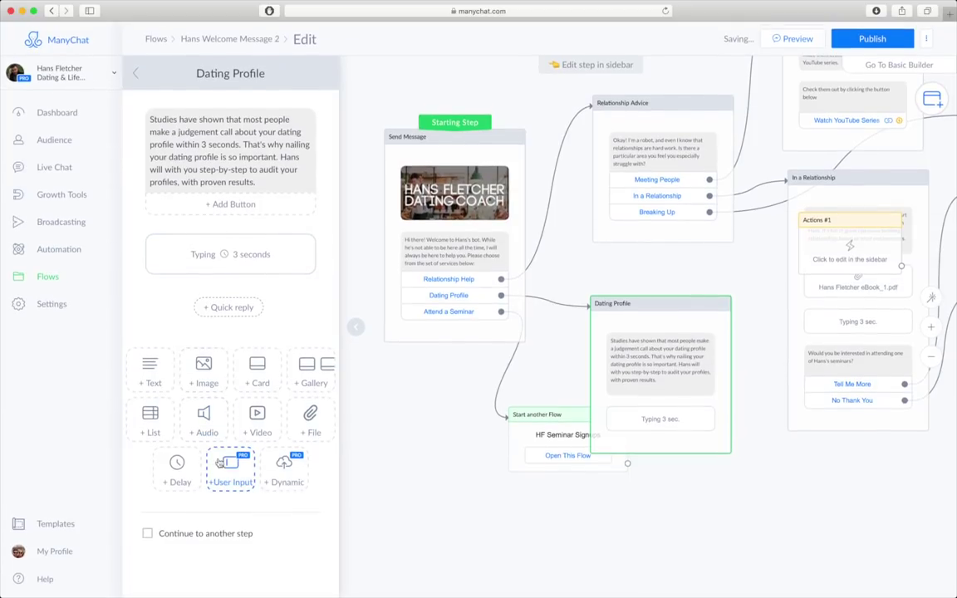
- Add a user-input question asking for the dating profile URL, promising contact within 24 hours
left_click(231, 470)
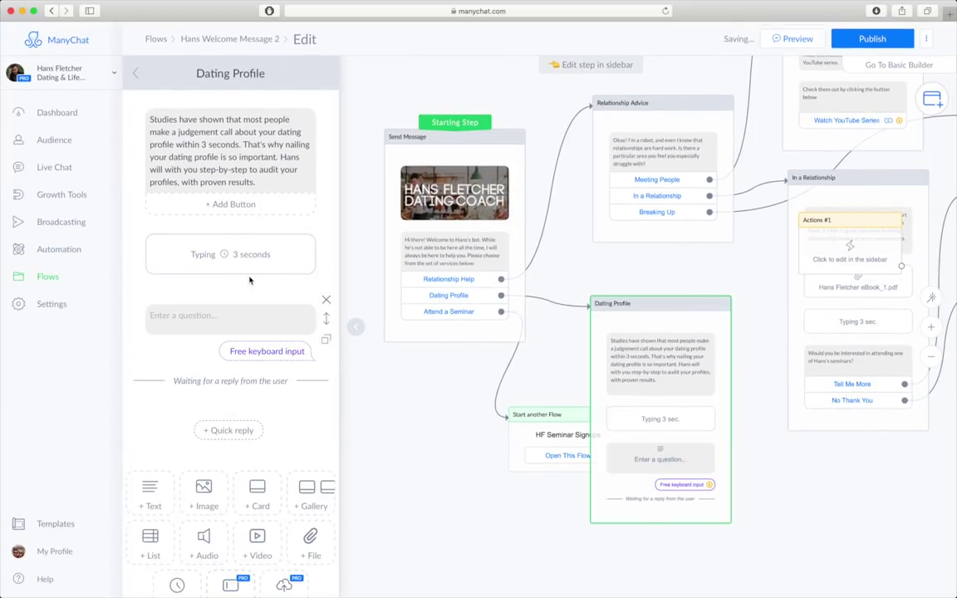
left_click(233, 316)
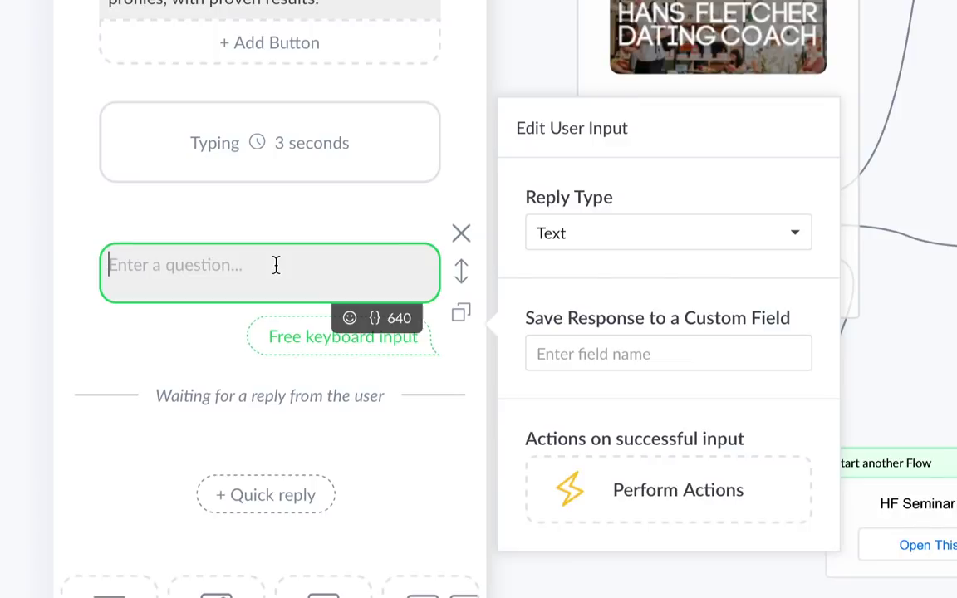
type("Enter the U")
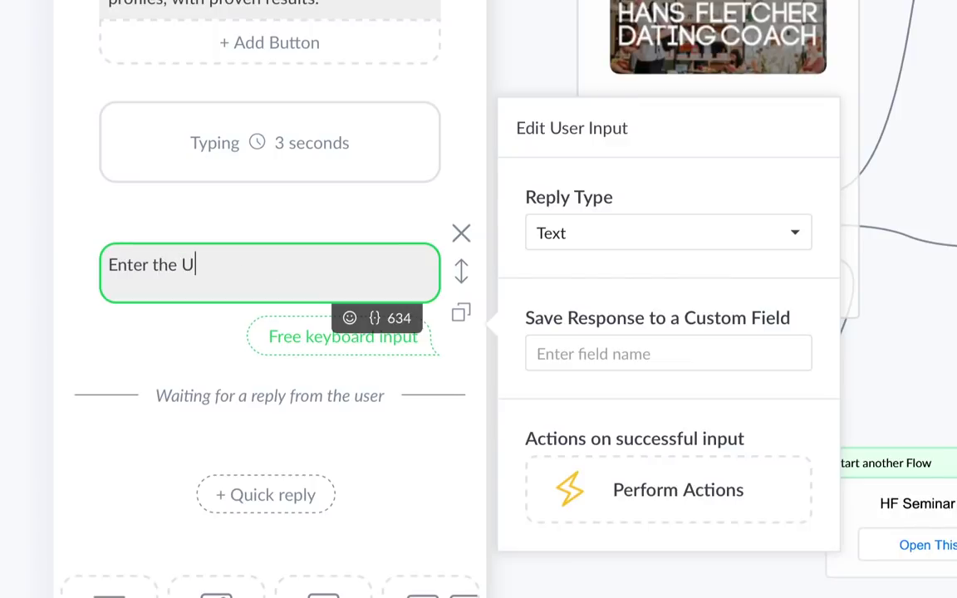
type("RL of your dating ")
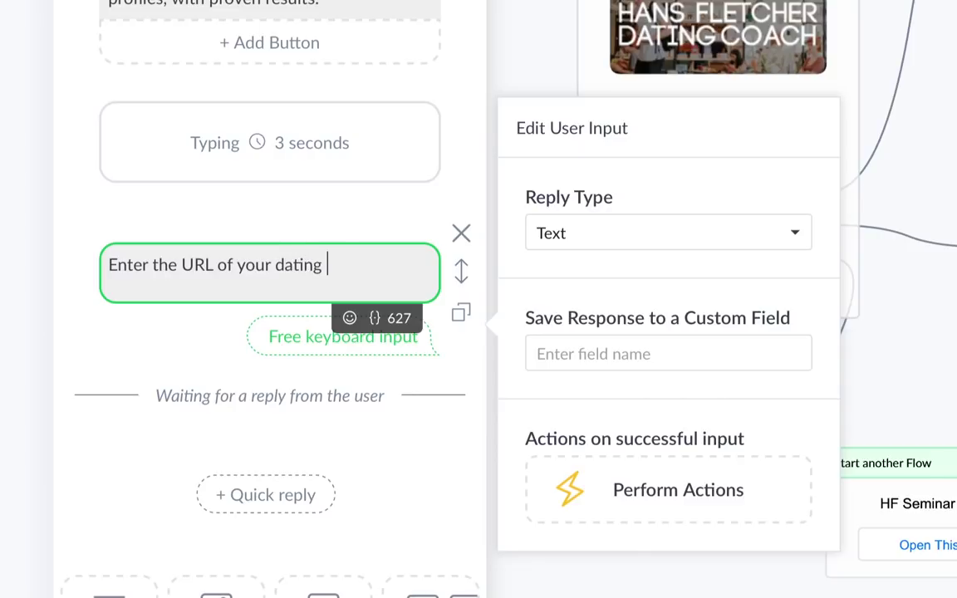
type("profile below, and Hans wi")
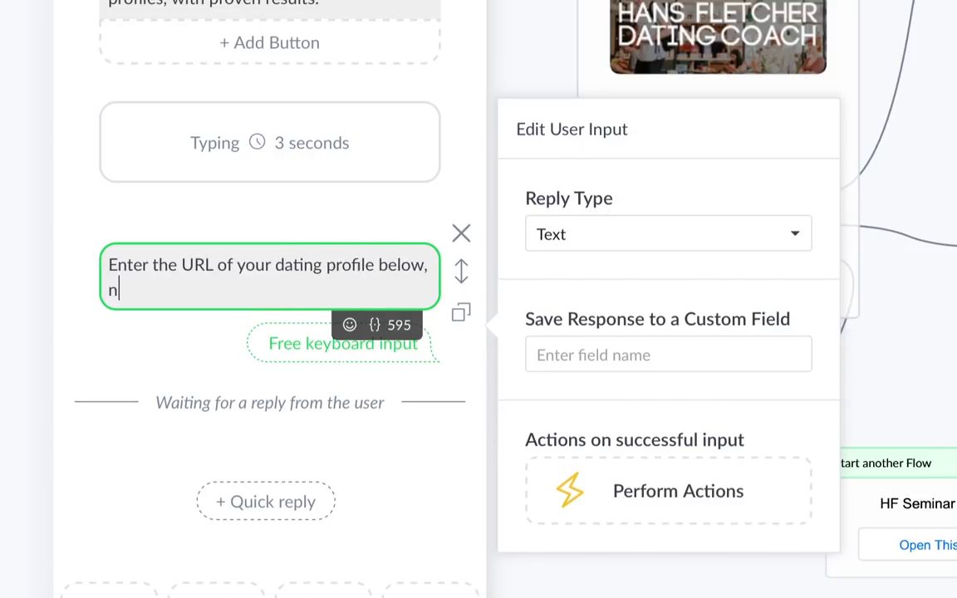
type("ll b")
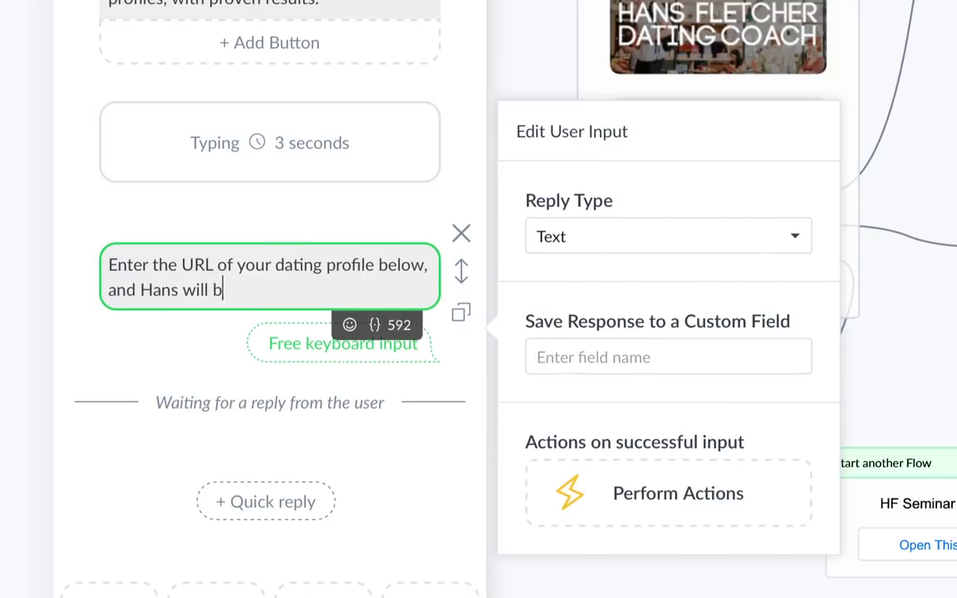
type("e in contact within ")
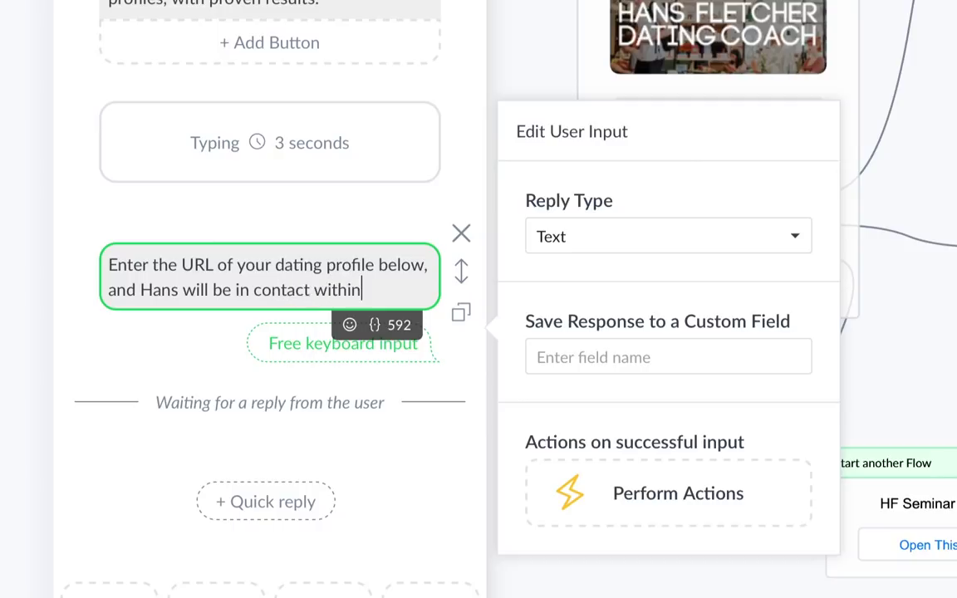
type("24 hours.")
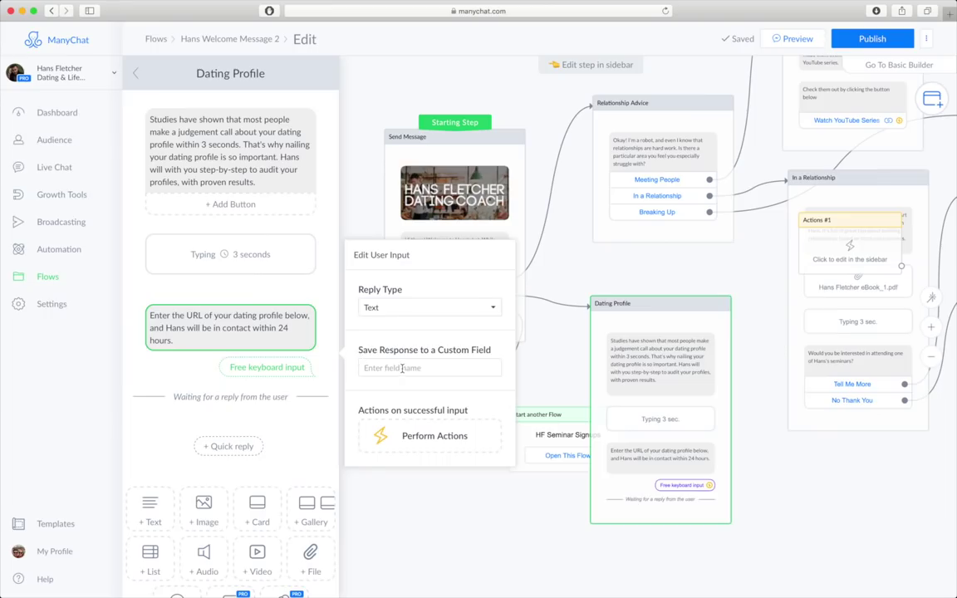
- Save the reply to the DatingProfileURL custom field and add an Actions step for valid replies
left_click(402, 368)
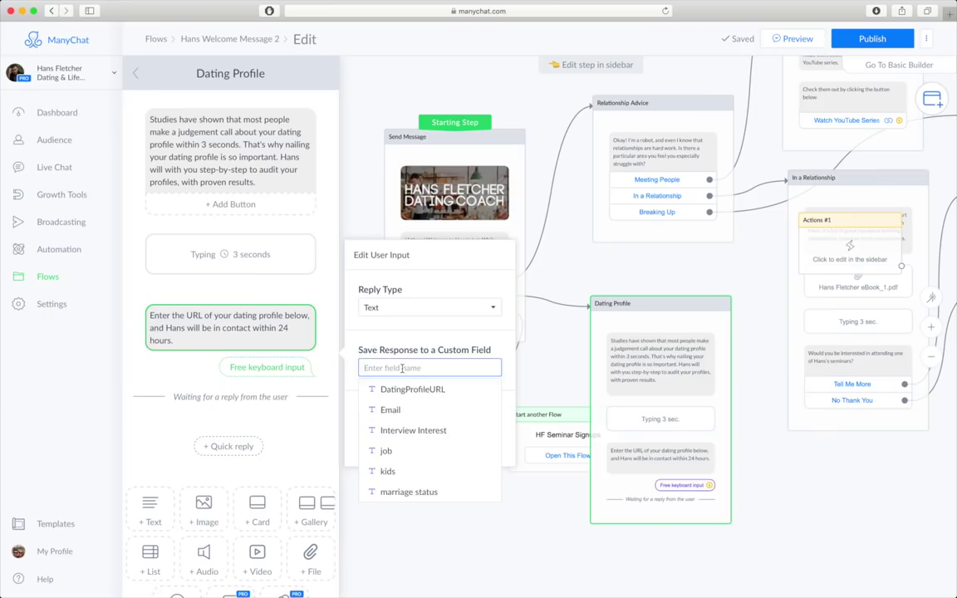
left_click(416, 388)
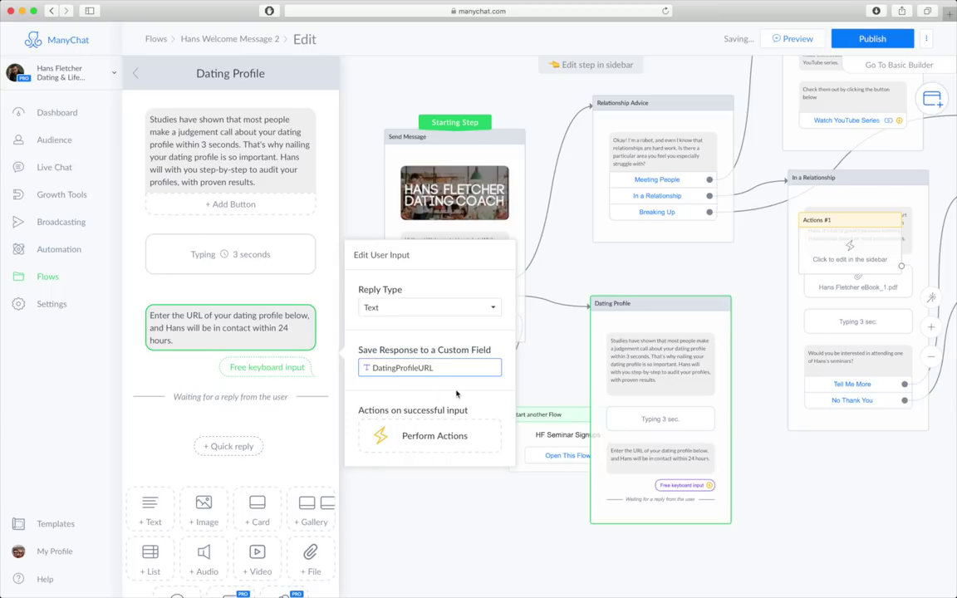
left_click(446, 445)
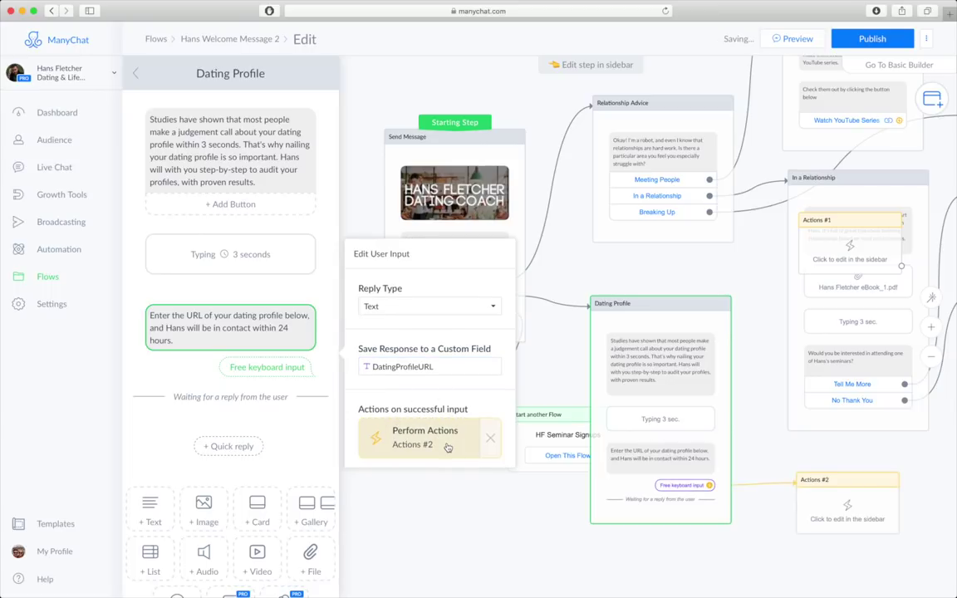
- Make Actions #2 mark the conversation as Open
left_click(849, 511)
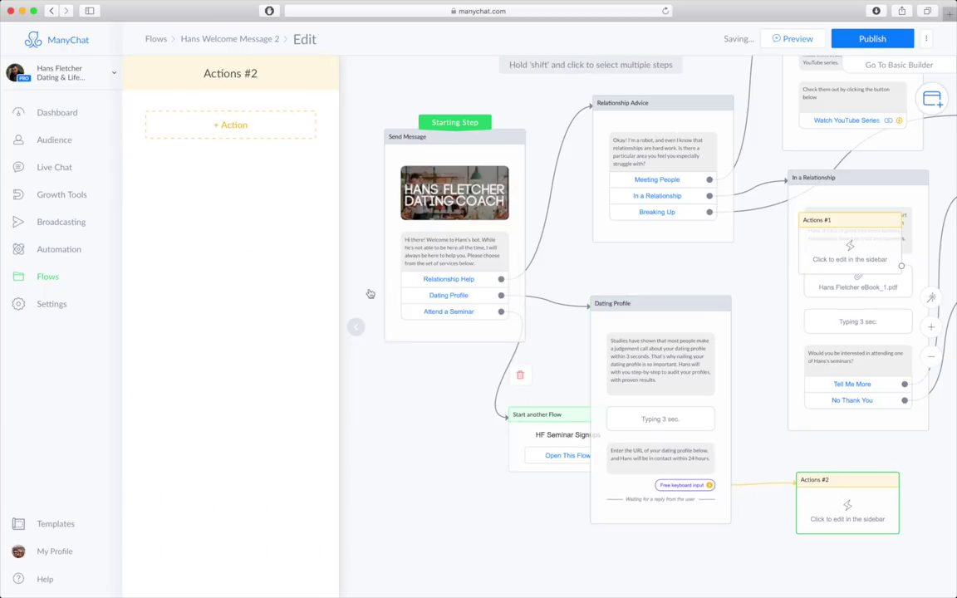
left_click(246, 123)
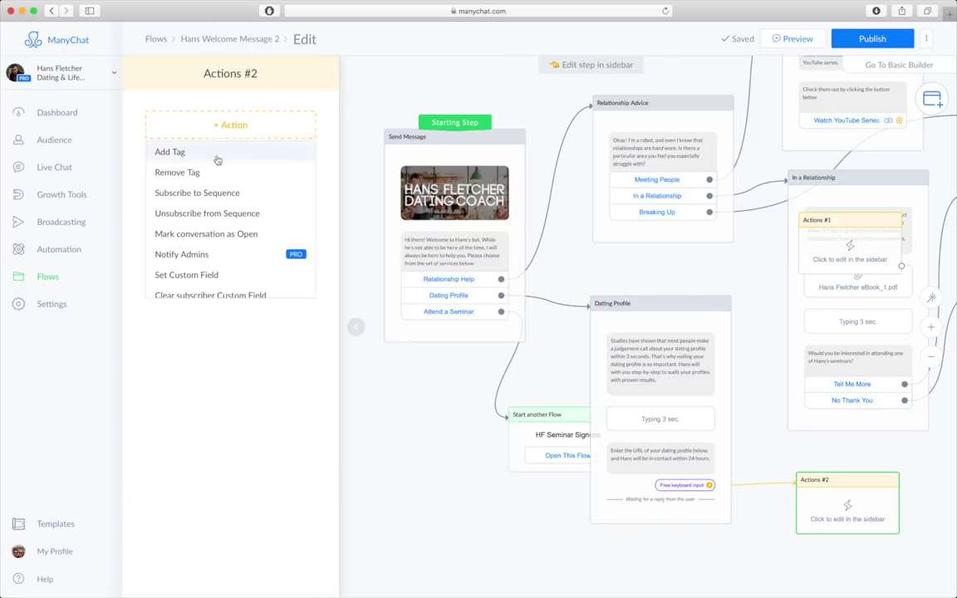
left_click(191, 236)
- Rearrange the Start another Flow and Dating Profile steps on the canvas and reopen the user input
left_click_drag(553, 439, 519, 428)
left_click_drag(691, 301, 704, 284)
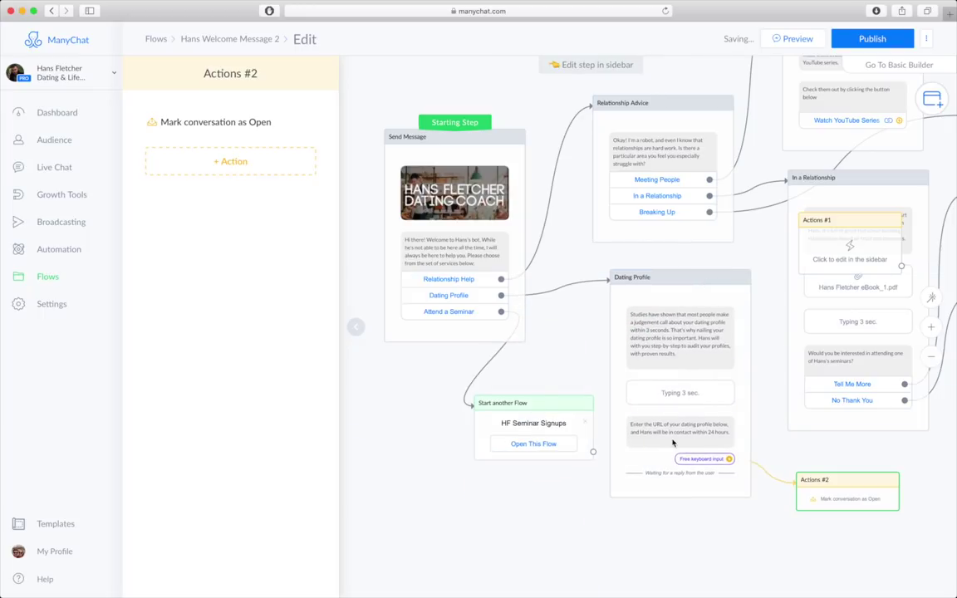
left_click(672, 440)
scroll(311, 437, "down", 2)
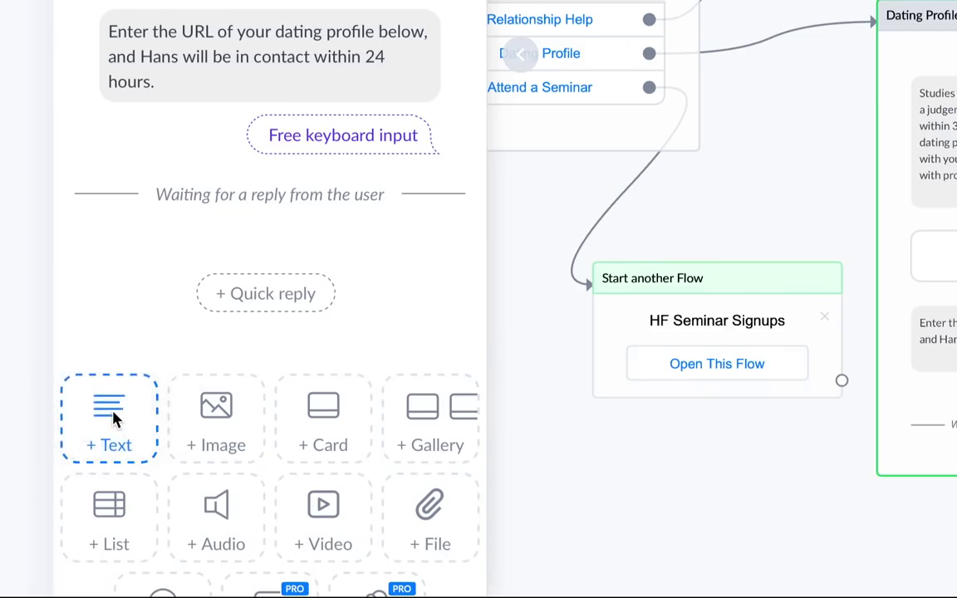
- Add a closing text reply confirming the coach will be in touch shortly
left_click(153, 473)
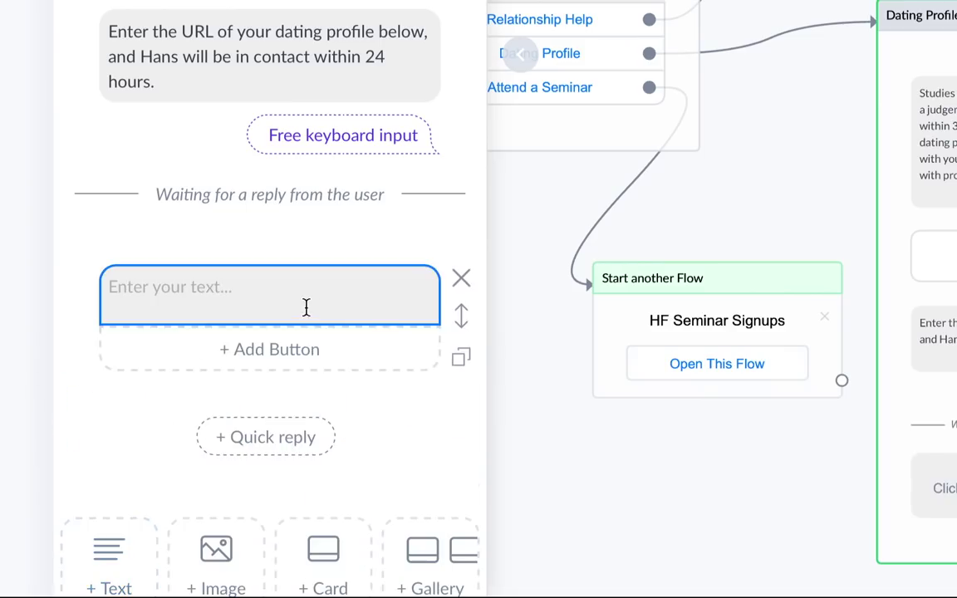
left_click(313, 309)
type("Great! Hans will be in touch shortly.")
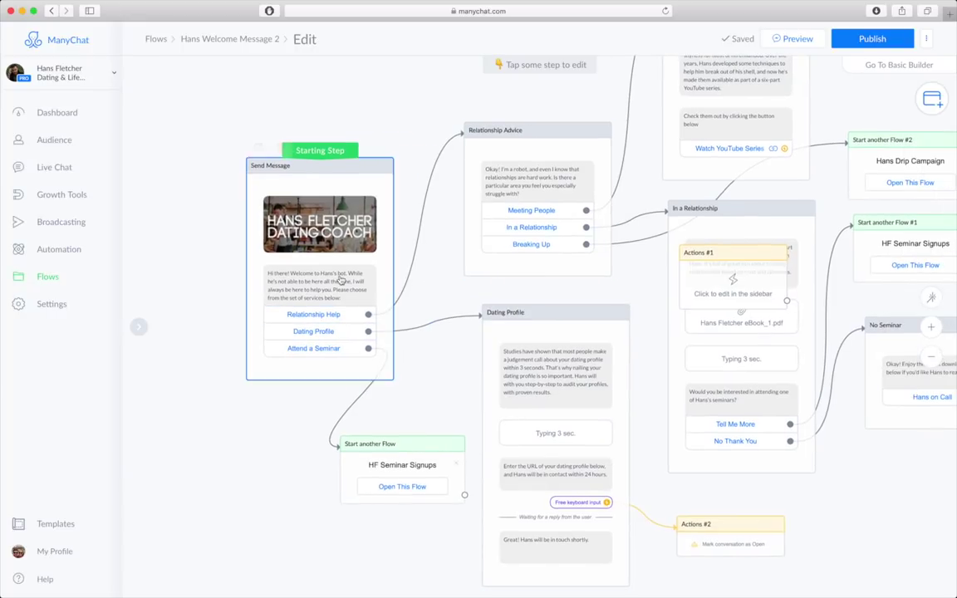
- Tidy the Start another Flow step's position and publish the welcome flow
left_click(281, 276)
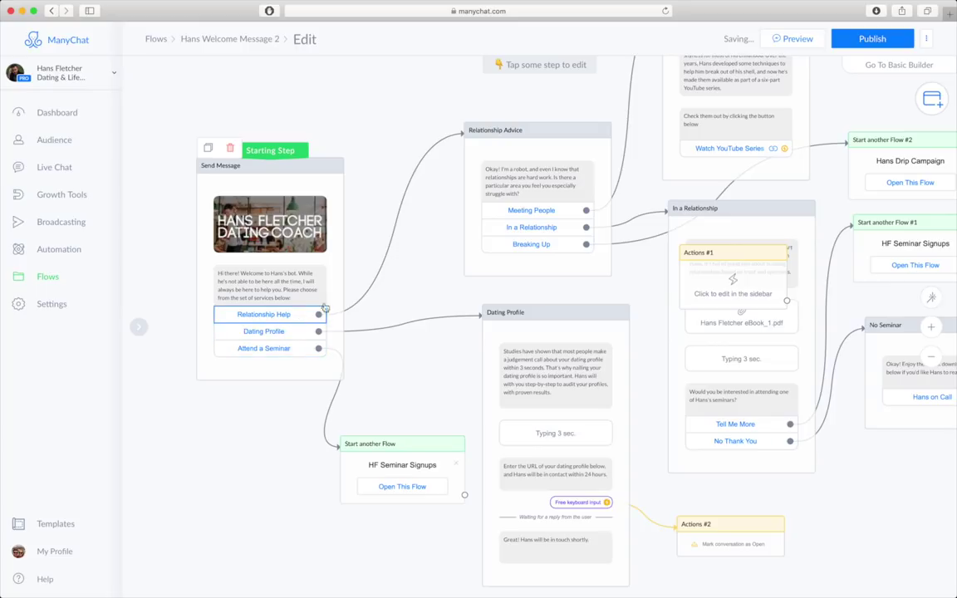
scroll(316, 326, "right", 3)
scroll(363, 284, "left", 2)
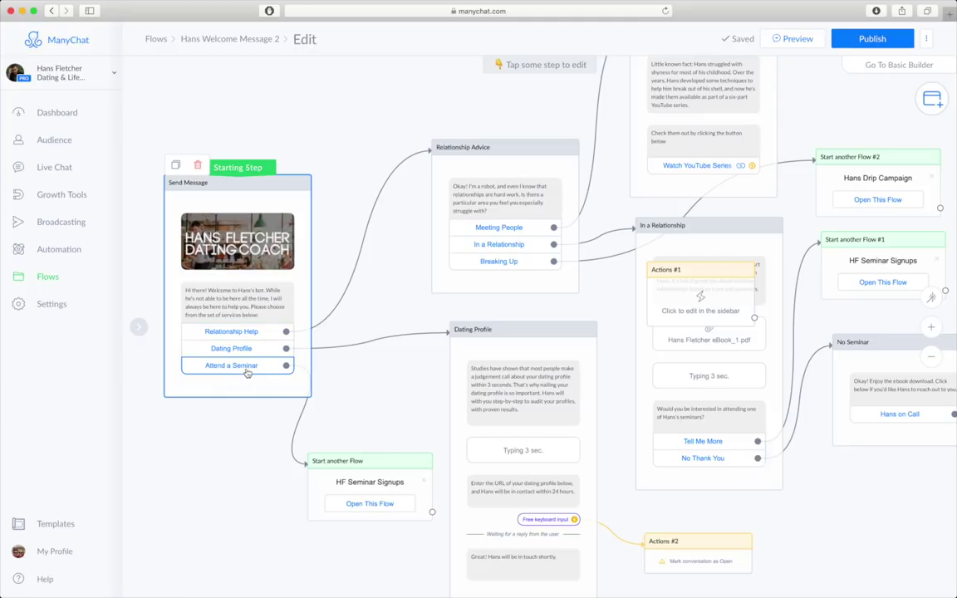
mouse_move(356, 460)
left_mouse_down()
mouse_move(367, 445)
mouse_move(356, 451)
left_mouse_up()
left_click_drag(357, 451, 354, 457)
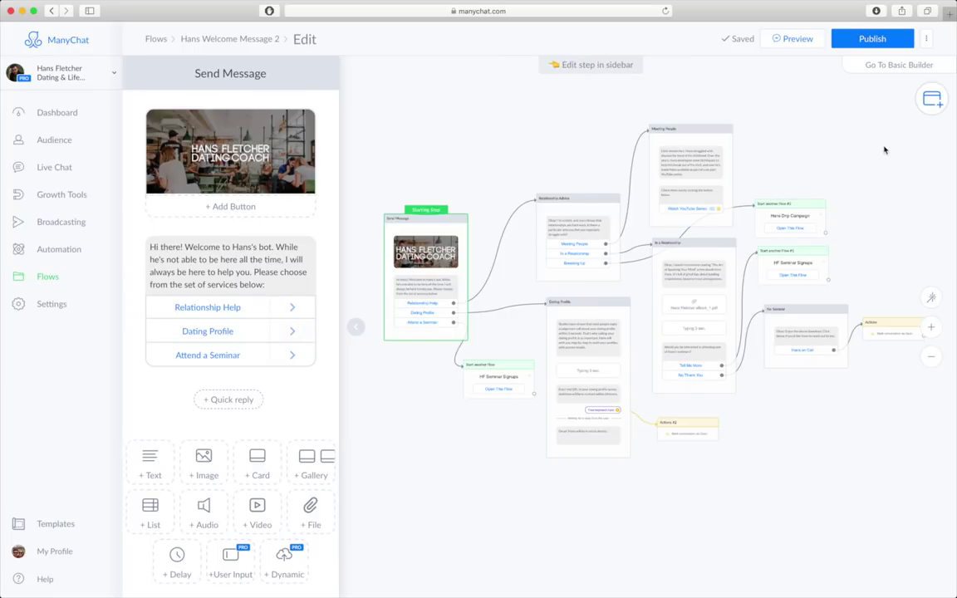
left_click(874, 39)
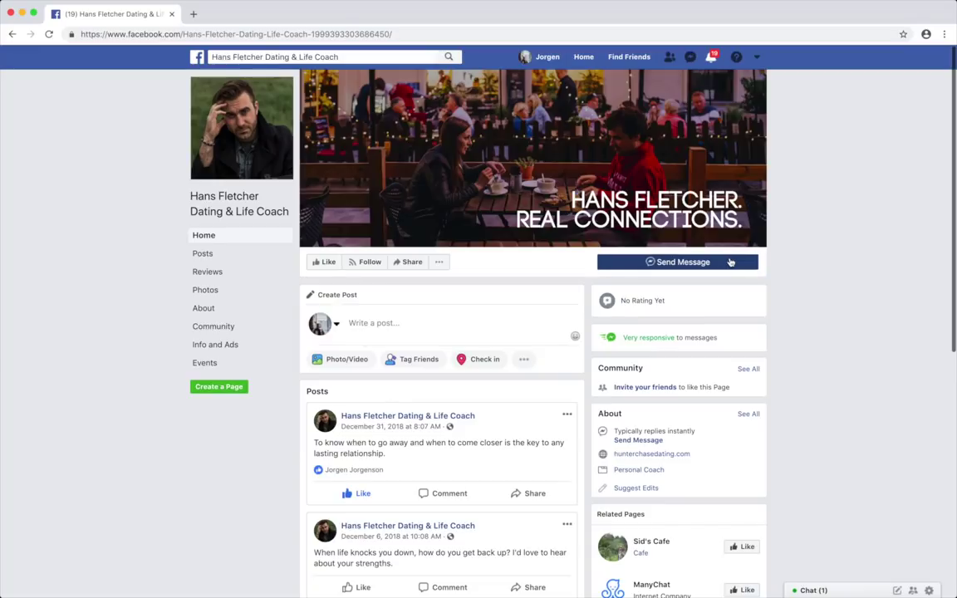
- Start the bot in the page's Messenger chat, choose Dating Profile Tips and send a Twitter profile link
left_click(728, 261)
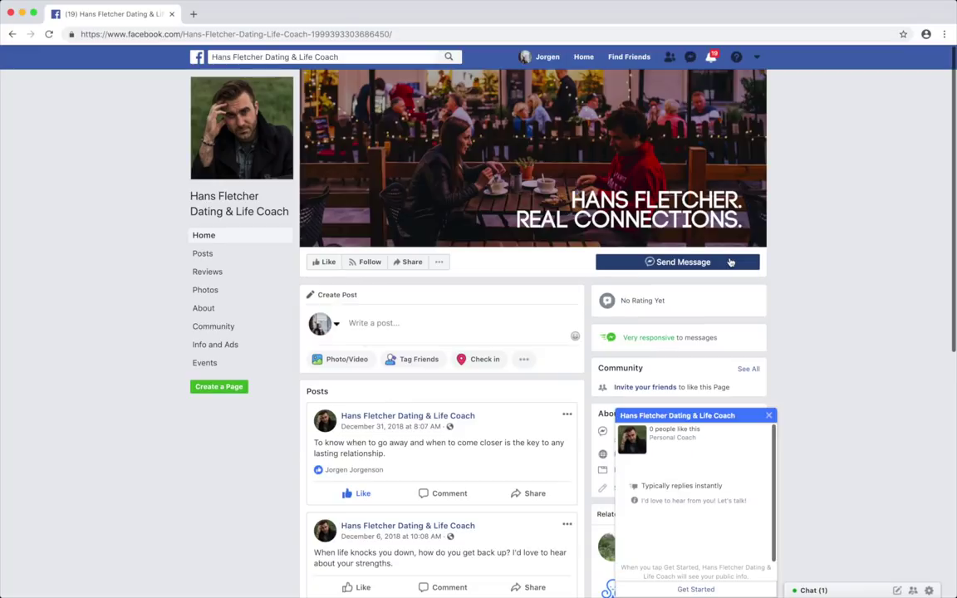
left_click(696, 589)
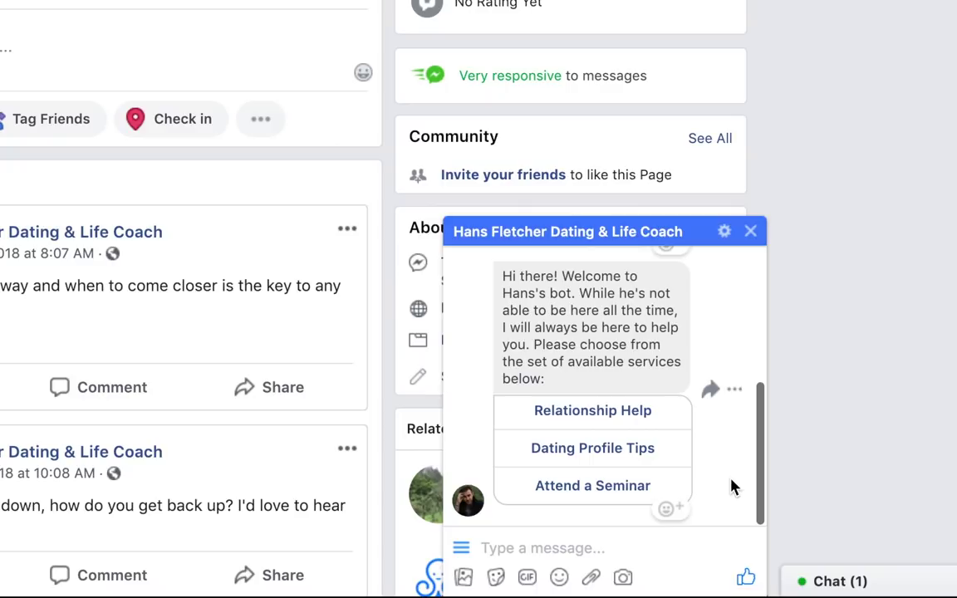
left_click(619, 448)
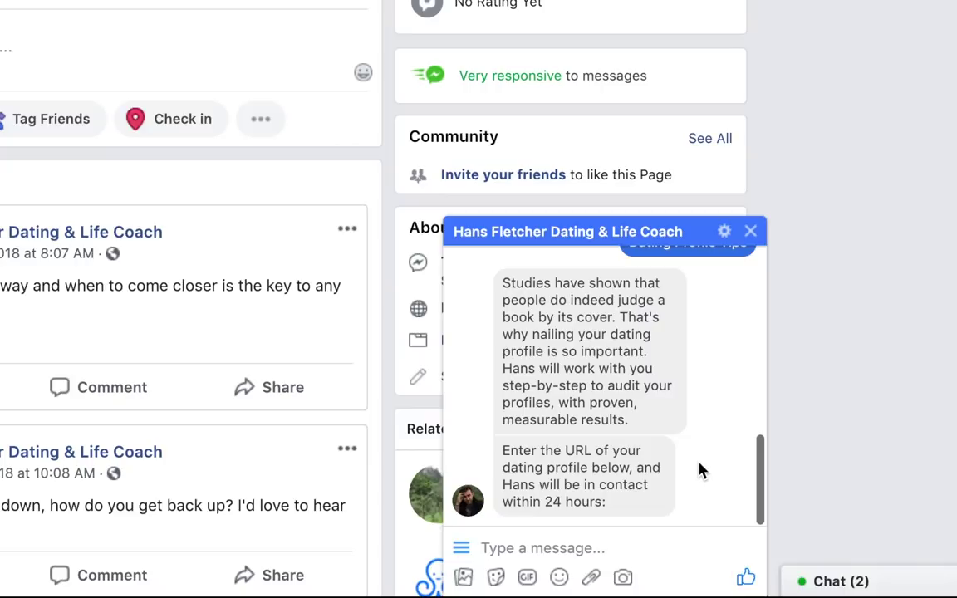
type("https")
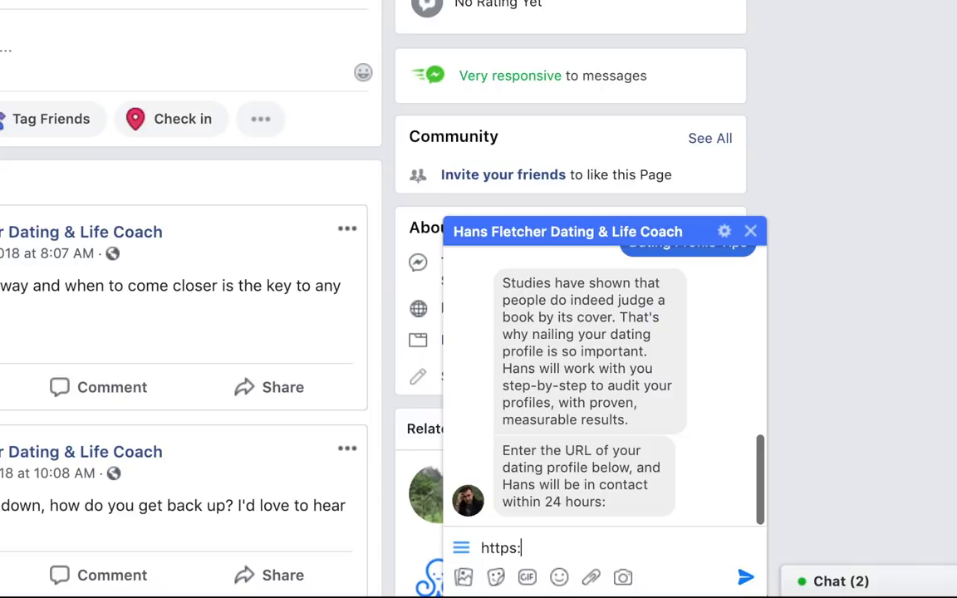
type("://www.twitter.com/")
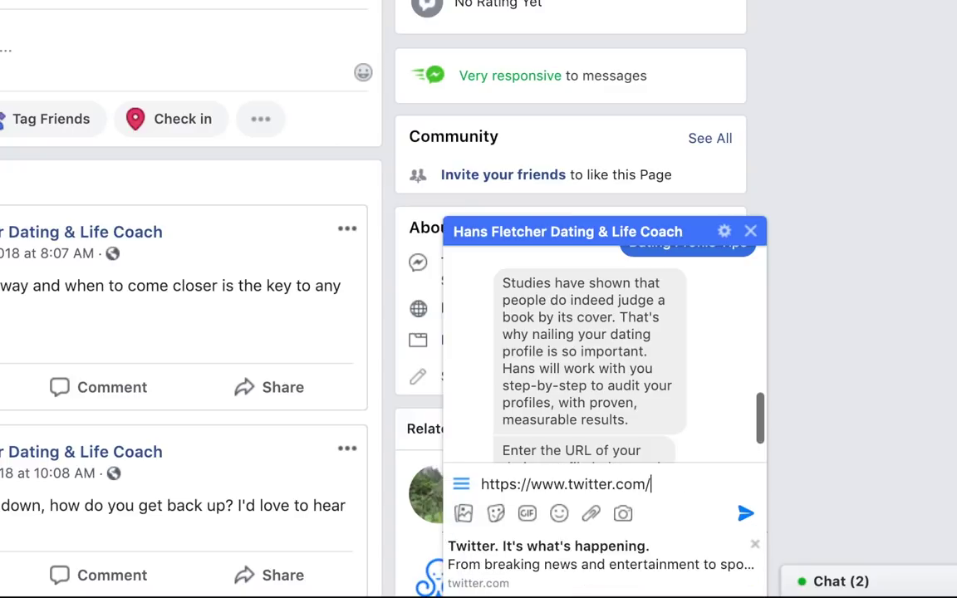
type("mag84")
key("Return")
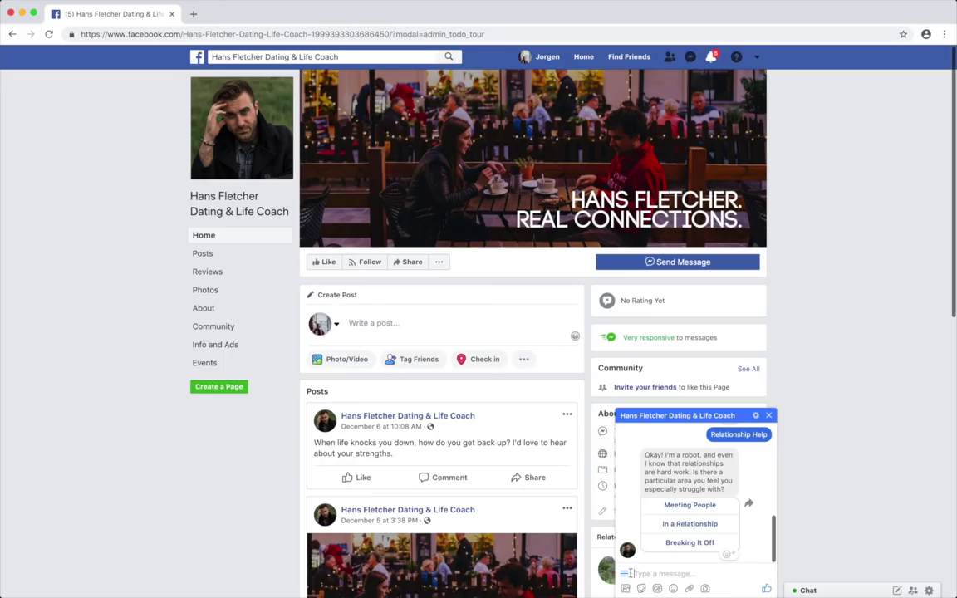
- Open the bot's main menu in the Messenger chat
left_click(557, 551)
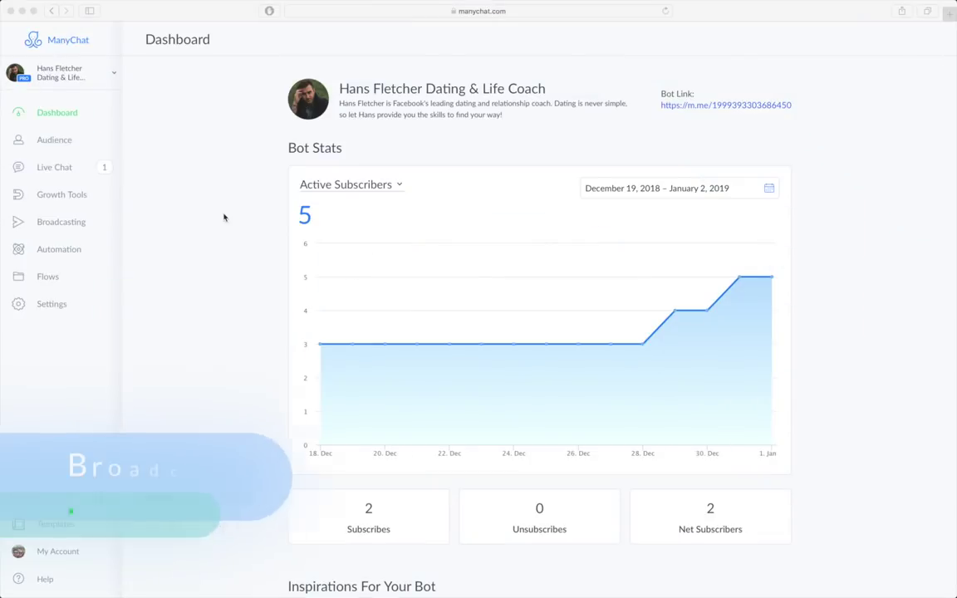
- Go to Broadcasting and create a new broadcast draft
left_click(58, 222)
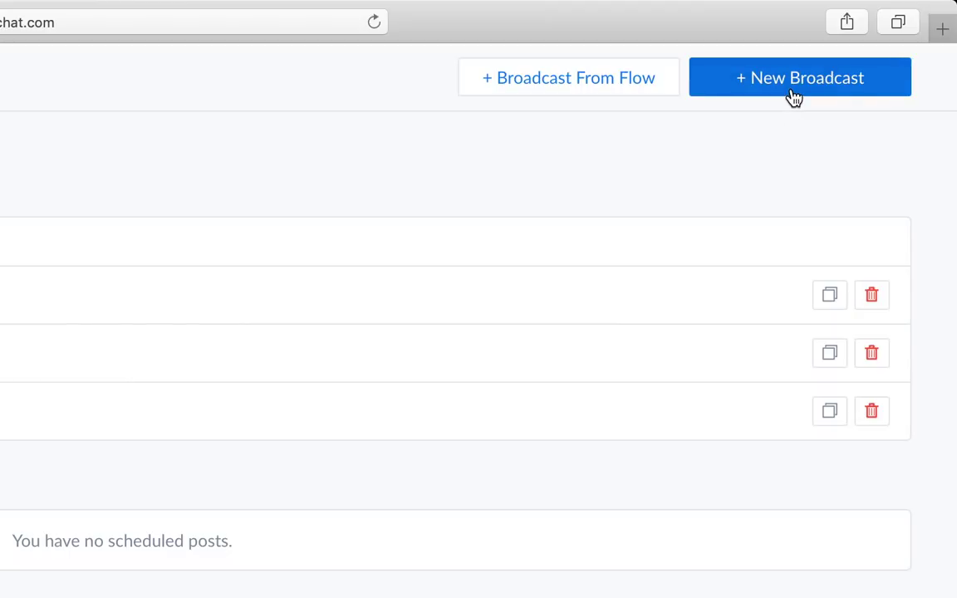
left_click(793, 93)
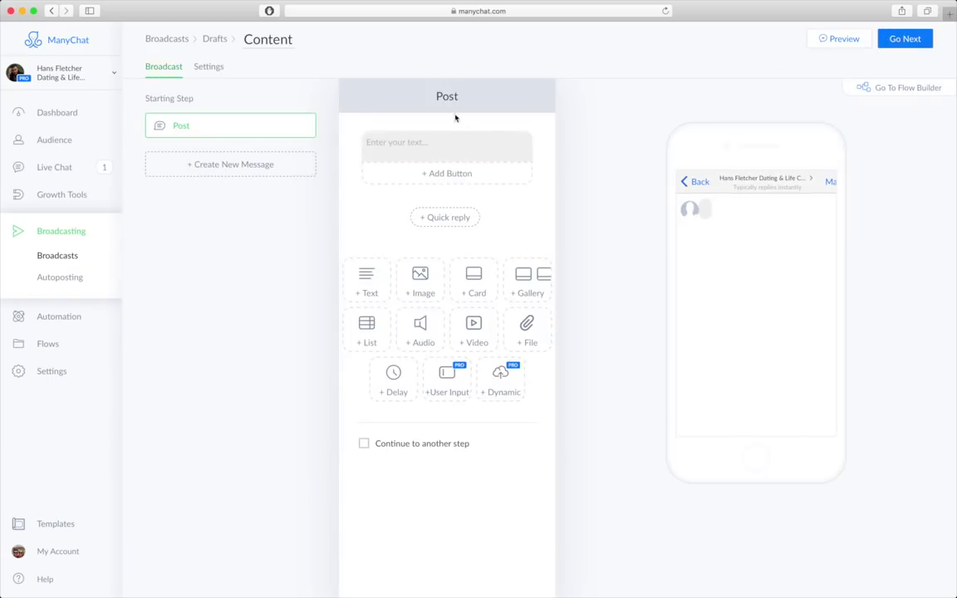
- Write the 'Hello there! I hope you enjoyed…' text, move the image above it, and confirm the Attend Meet-&-Greet signups button
left_click(423, 150)
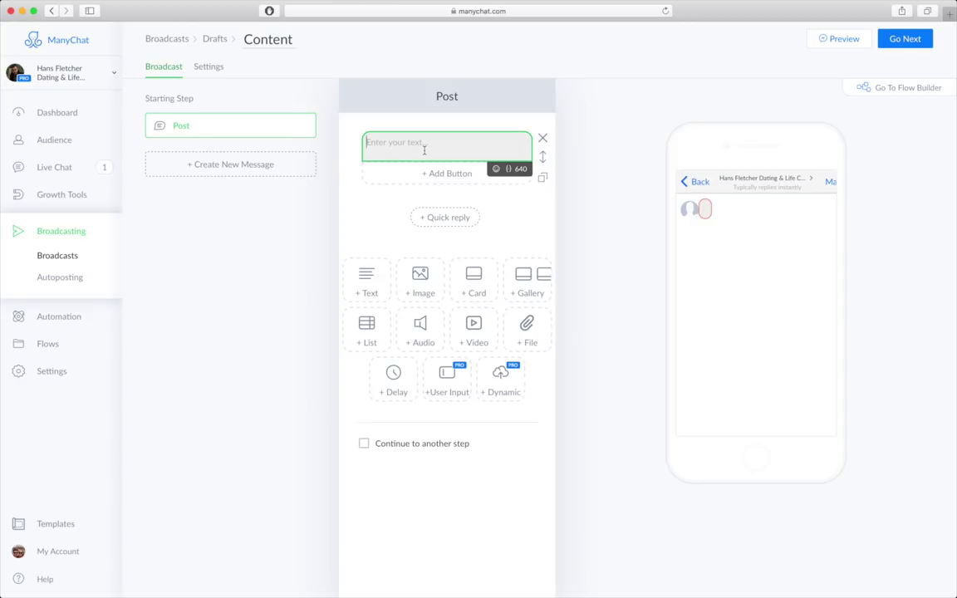
type("Hel")
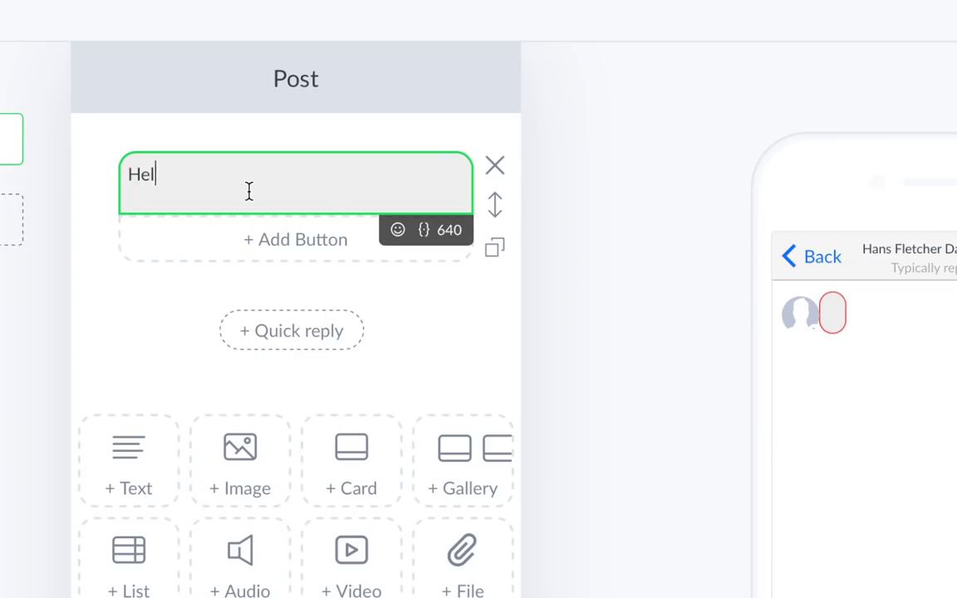
type("lo there")
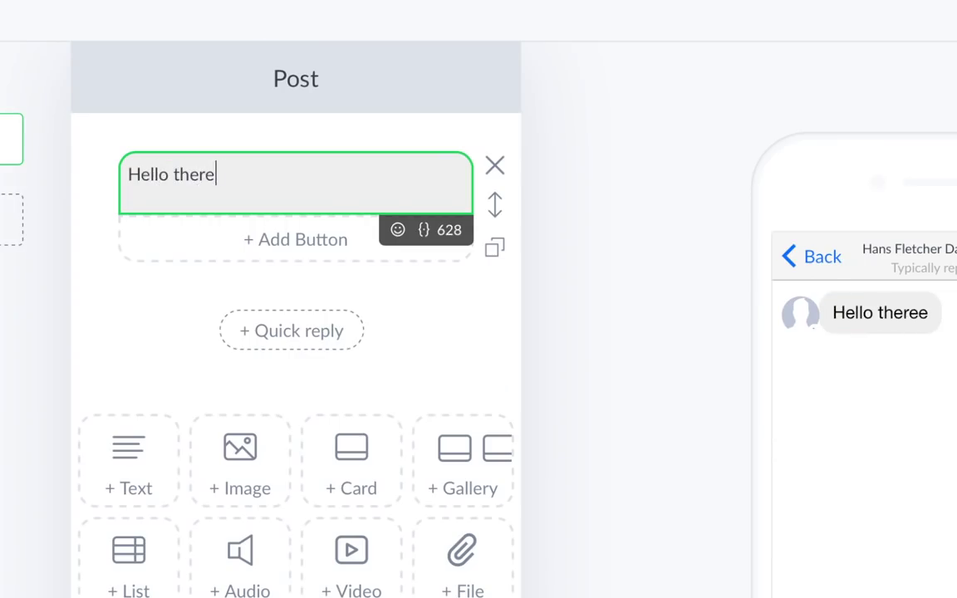
type("! I hope your")
key("BackSpace")
key("BackSpace")
type("enjoyed")
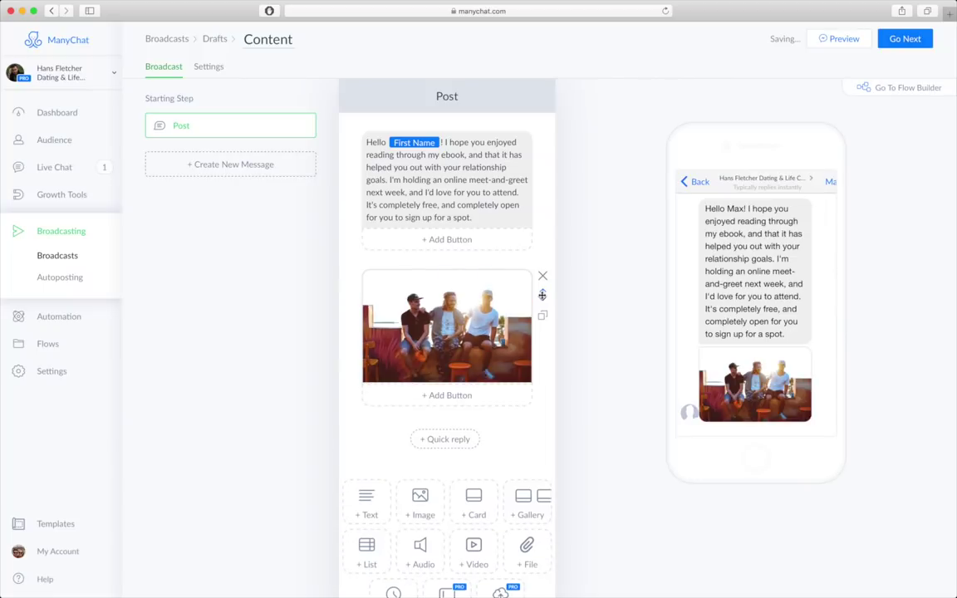
left_click_drag(540, 295, 542, 150)
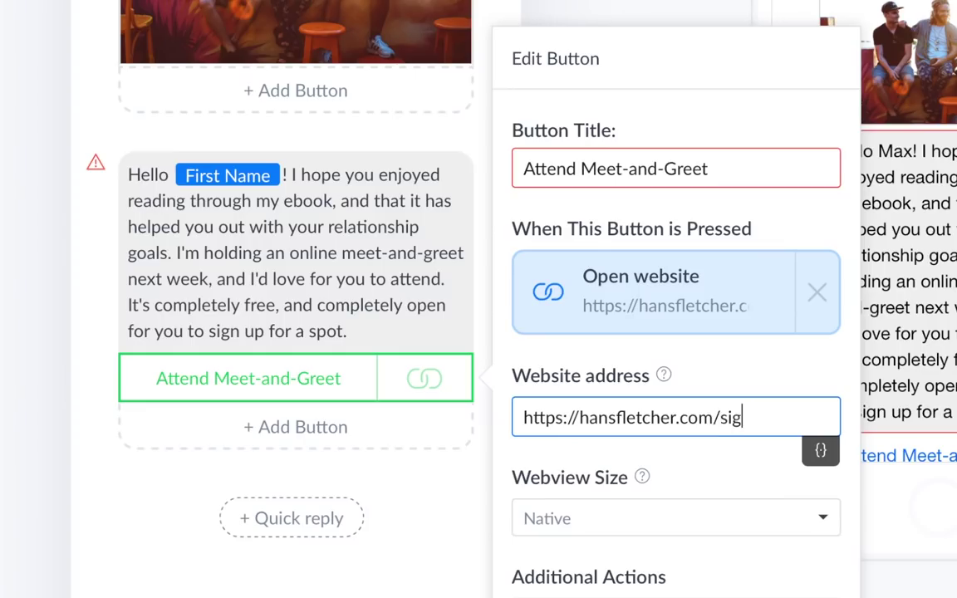
type("nups")
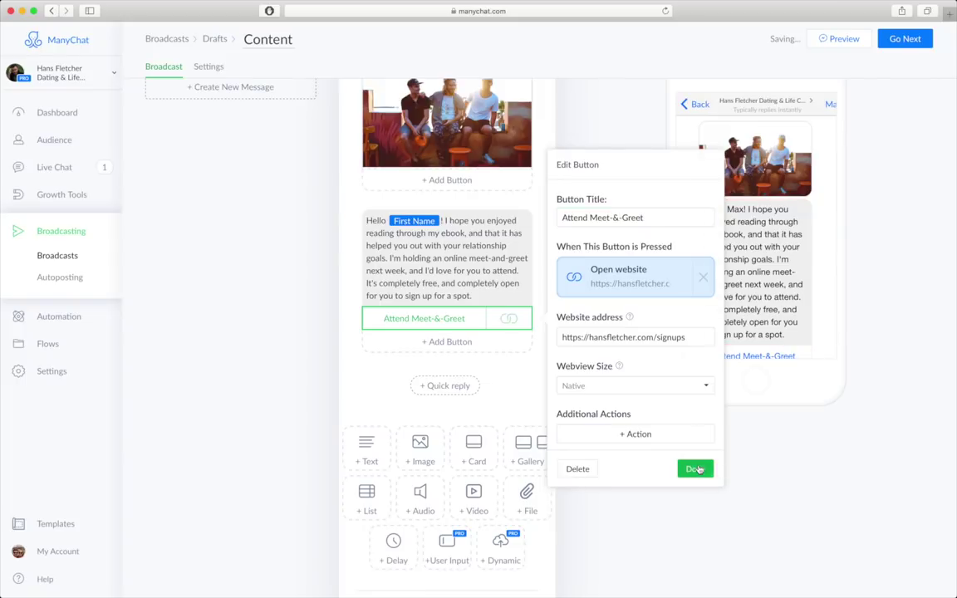
left_click(695, 466)
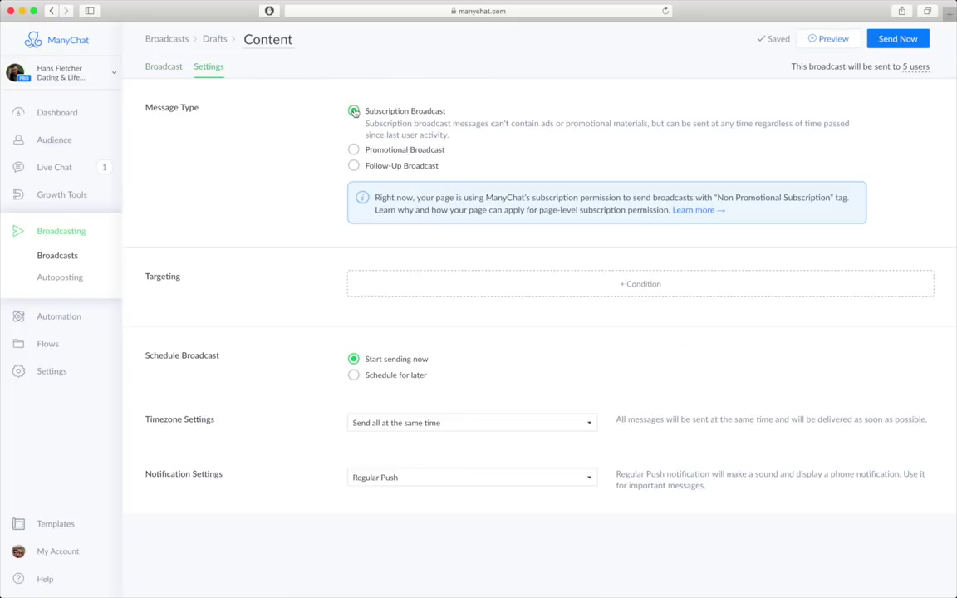
- Make it a follow-up broadcast targeting subscribers from the coach's Website Widget and send it now
left_click(387, 166)
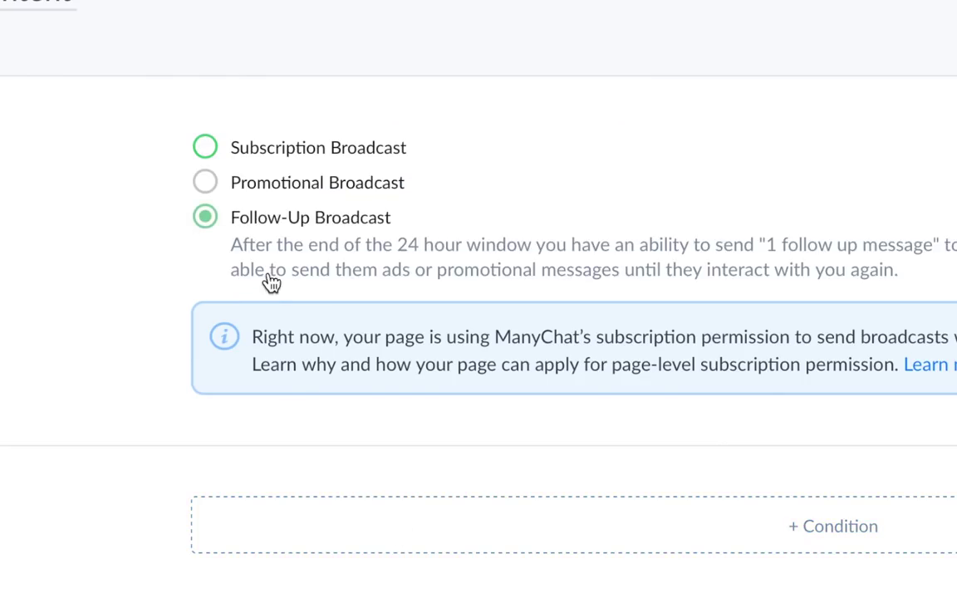
left_click(362, 529)
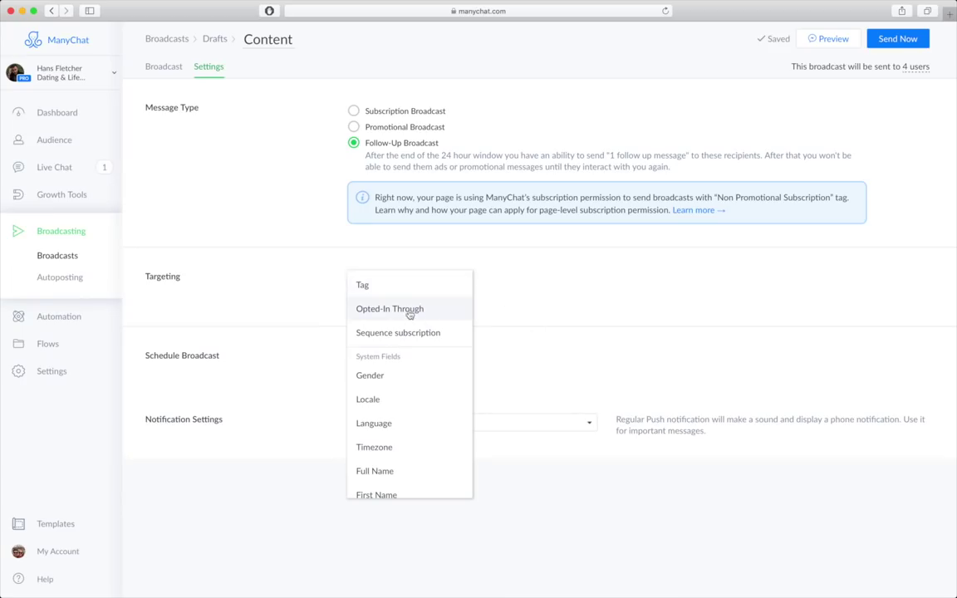
left_click(409, 314)
scroll(490, 318, "down", 1)
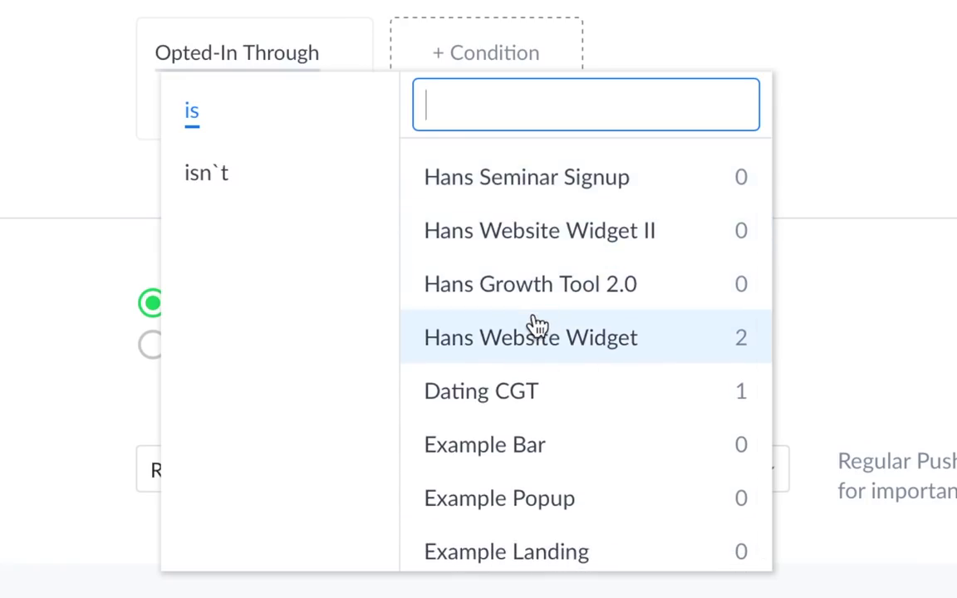
left_click(536, 327)
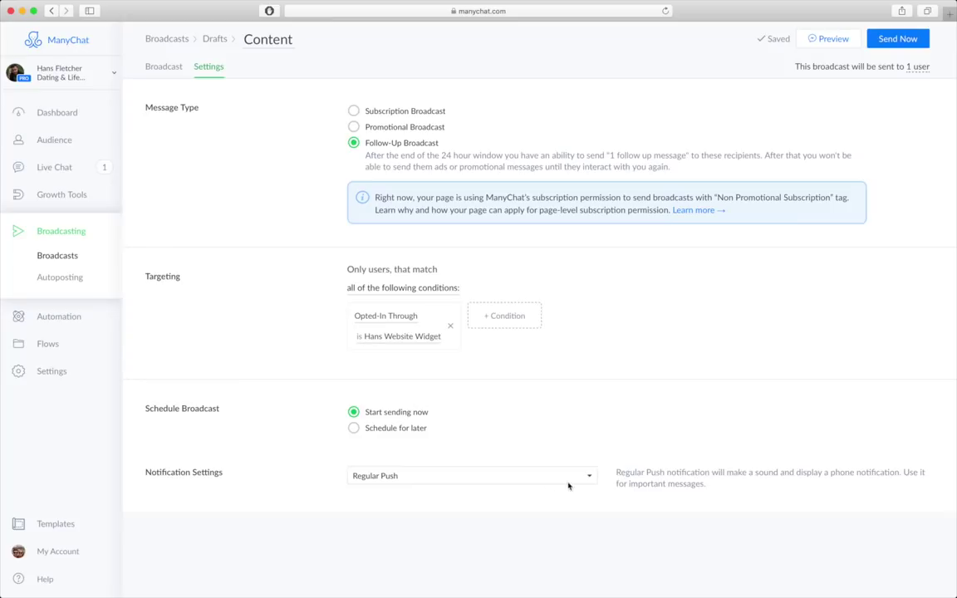
left_click(893, 45)
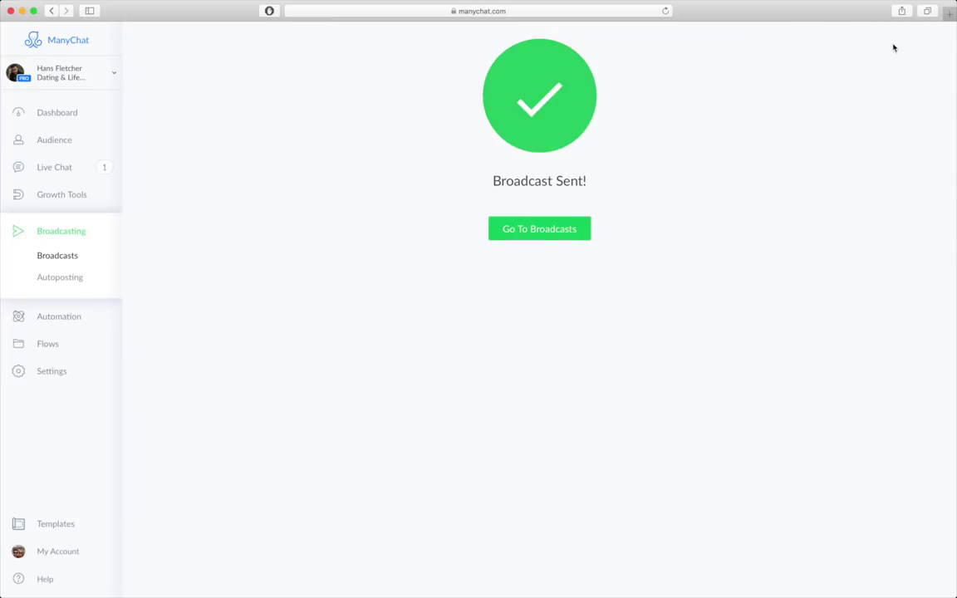
- Return to the broadcasts overview and scroll down the page
left_click(538, 239)
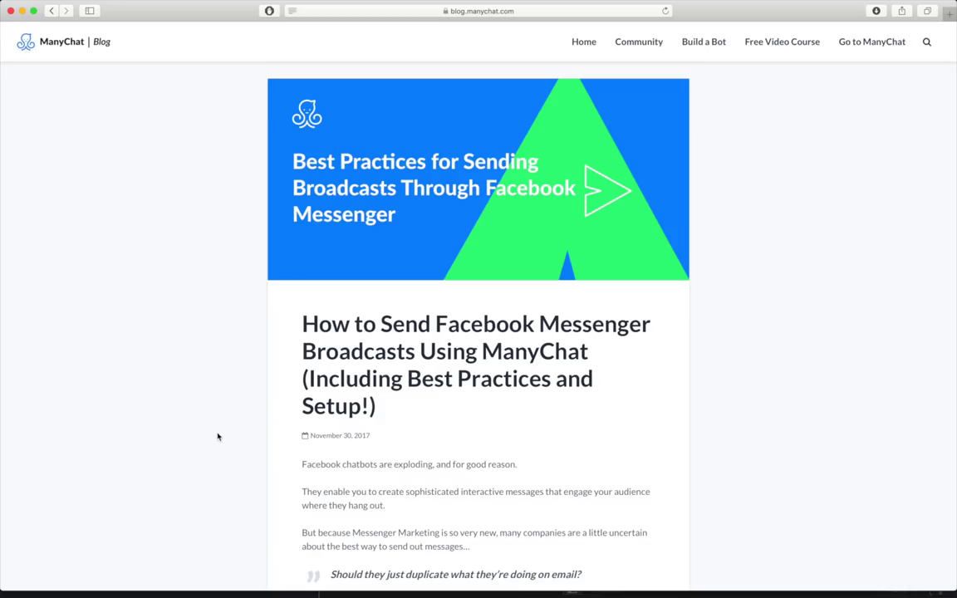
scroll(218, 436, "down", 2)
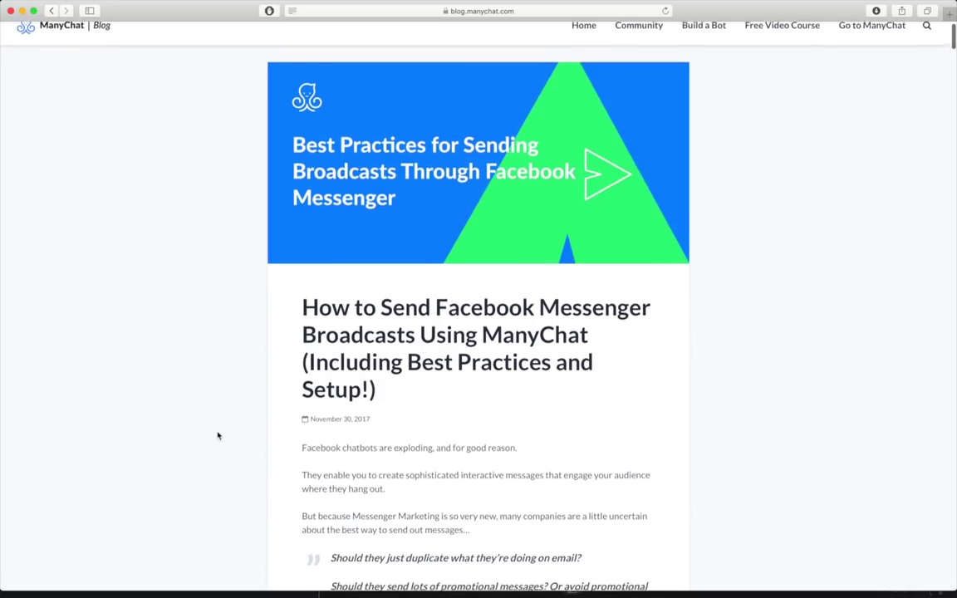
scroll(218, 436, "down", 5)
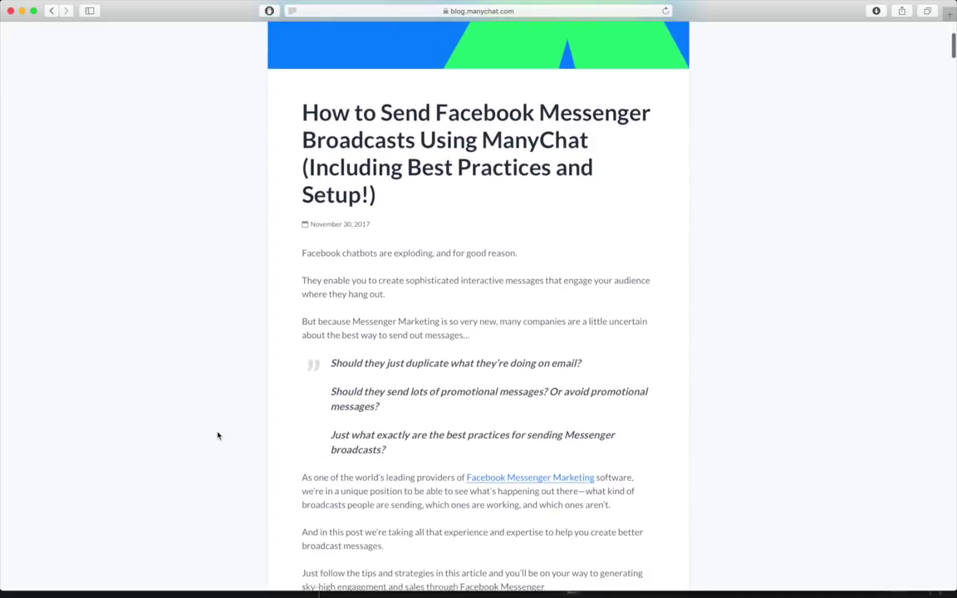
scroll(218, 437, "down", 15)
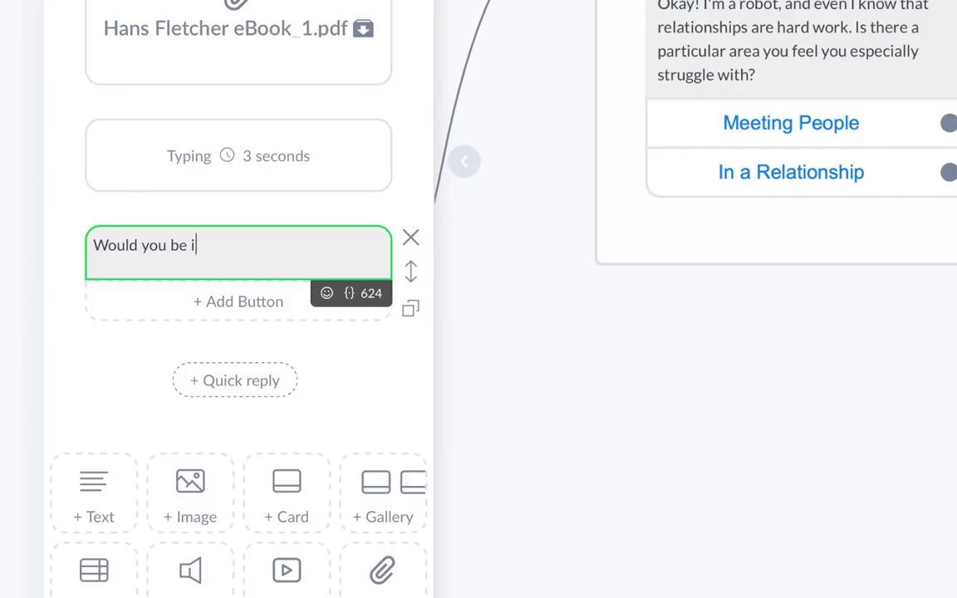
- Finish the message asking whether the user is interested in attending, ending with '!'
type("nterested in ")
type("attending o")
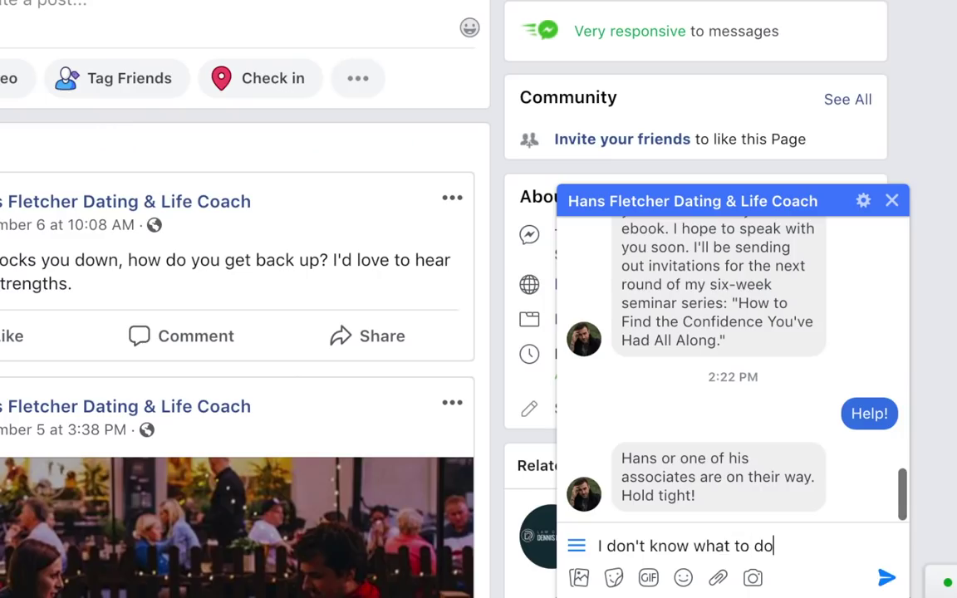
type("!")
key("Return")
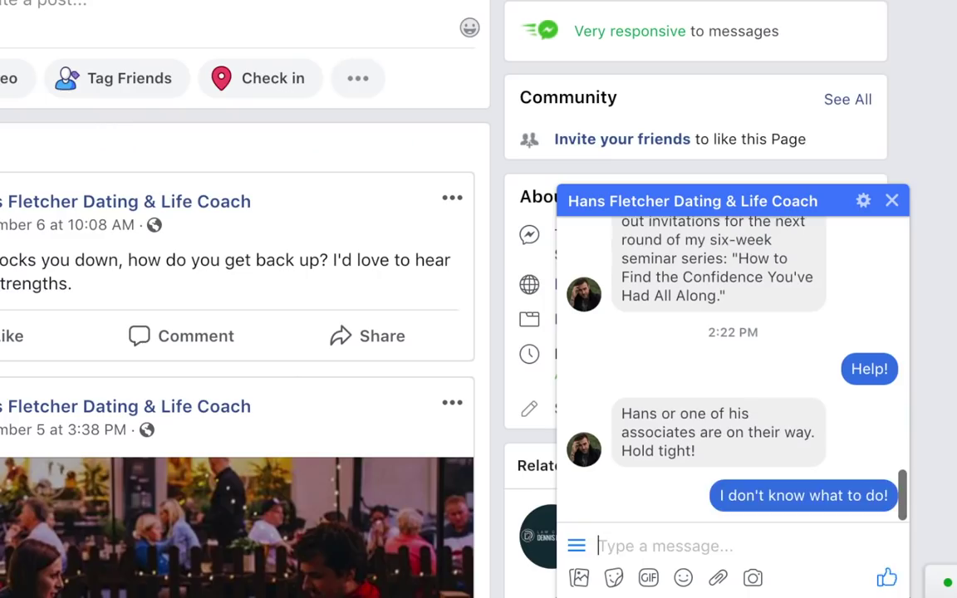
- Title the button 'Definitely Need' and enter the item name 'Tactical Carib'
type("Definitely Ne")
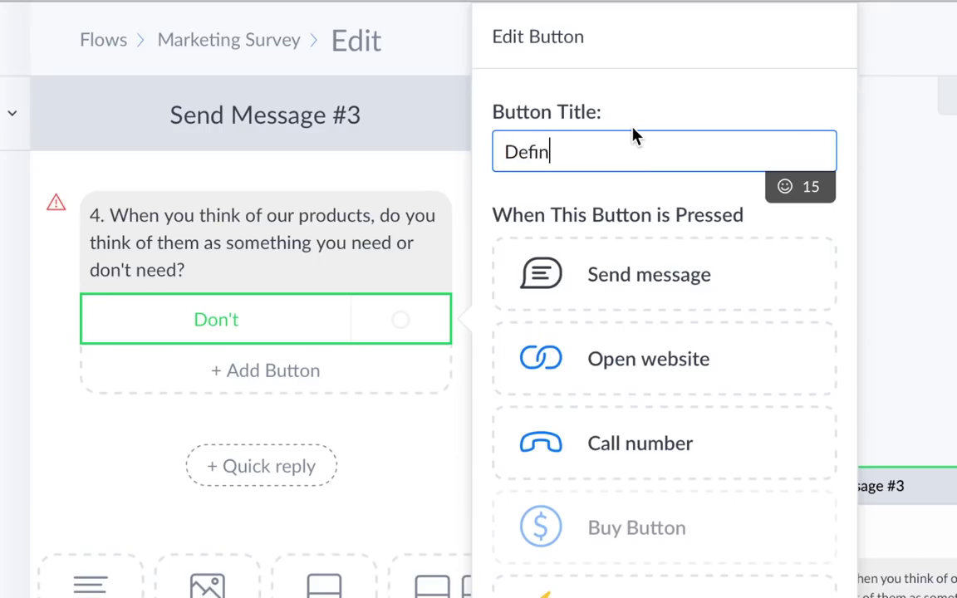
type("ed")
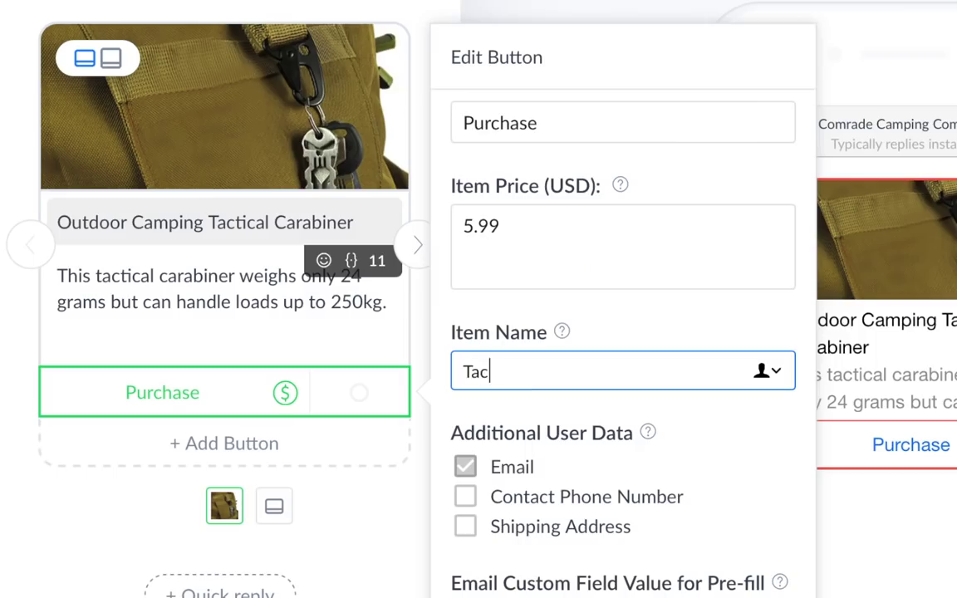
type("tical Ca")
type("rib")
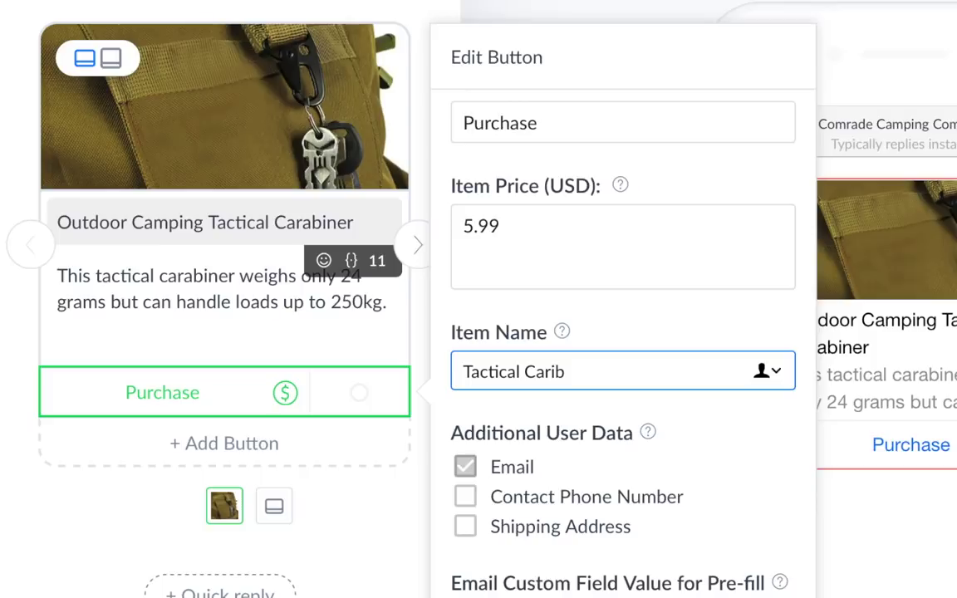
type("ManyChat? T")
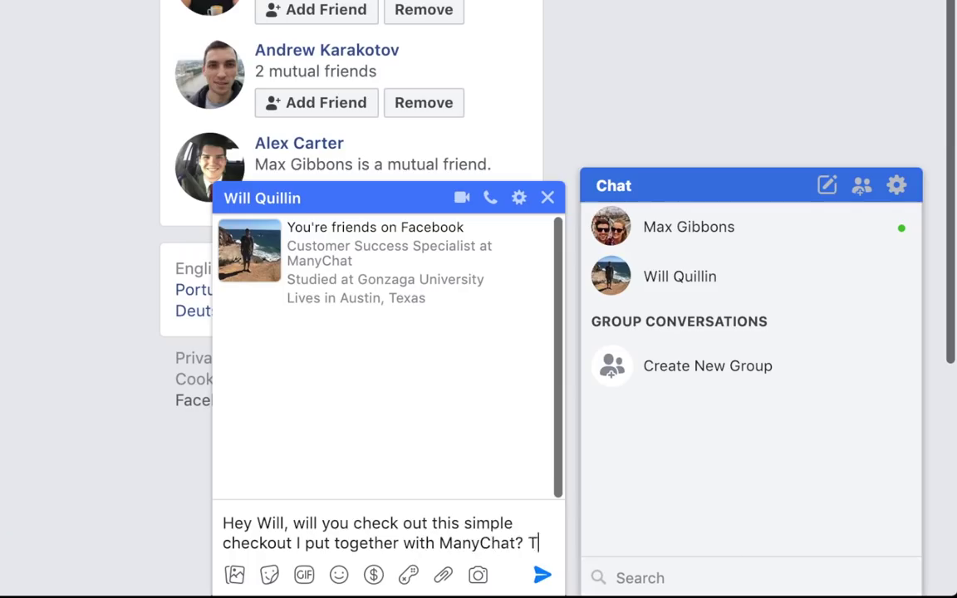
type("hanks")
- Send the friend the thanks message with a grinning emoji and the bot's m.me link, then start a new growth tool
left_click(338, 575)
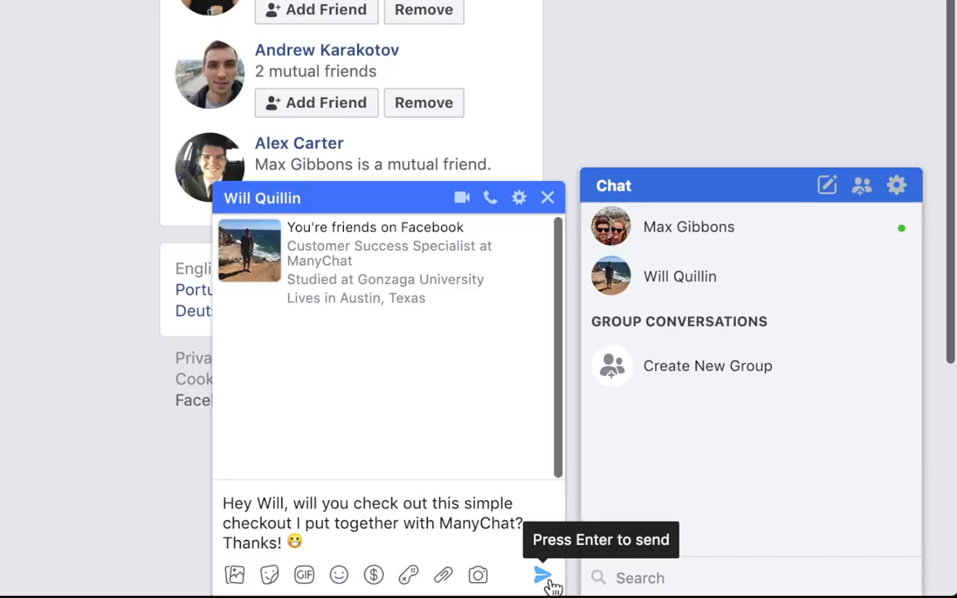
left_click(541, 575)
key("ctrl+v")
key("Return")
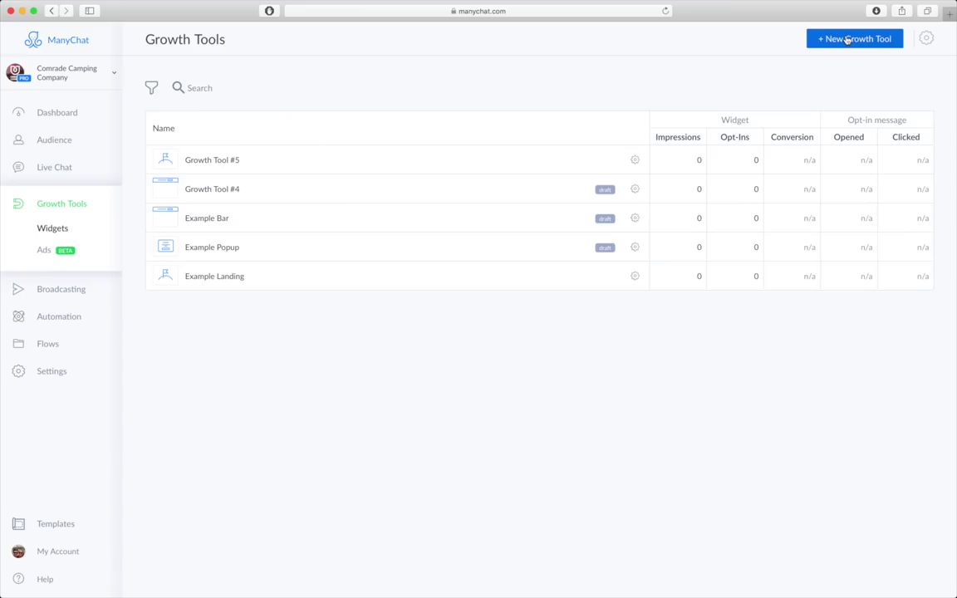
left_click(847, 39)
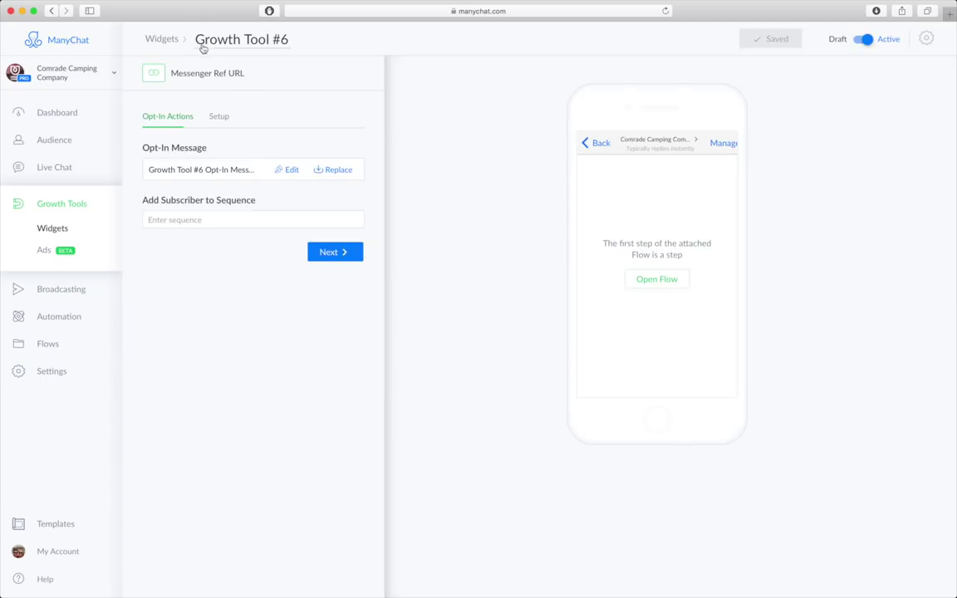
- Rename Growth Tool #6 to 'Straight to Purchase' and use the Simple Purchase flow as its opt-in message
left_click(218, 40)
type("Straight to Purchase")
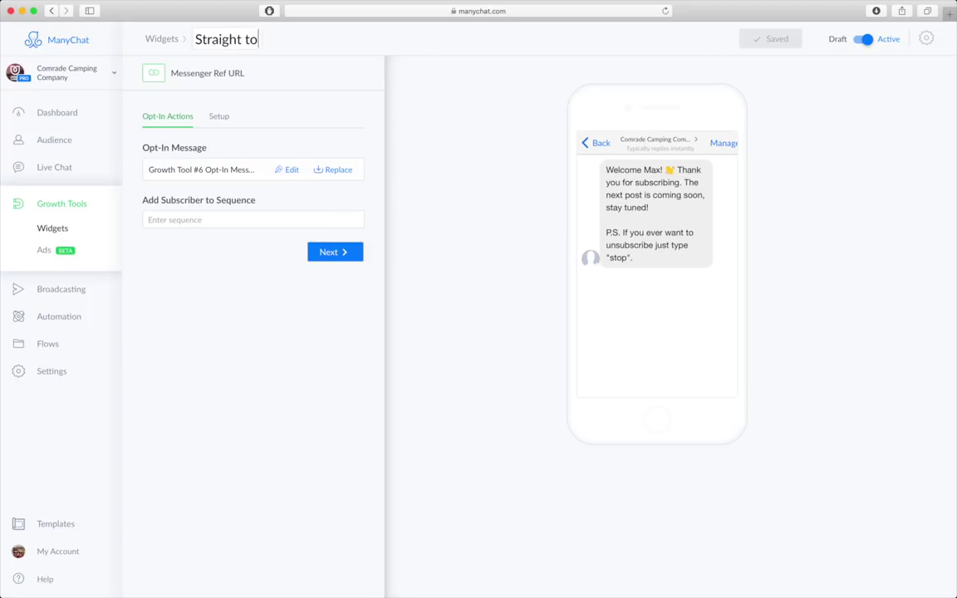
left_click(333, 170)
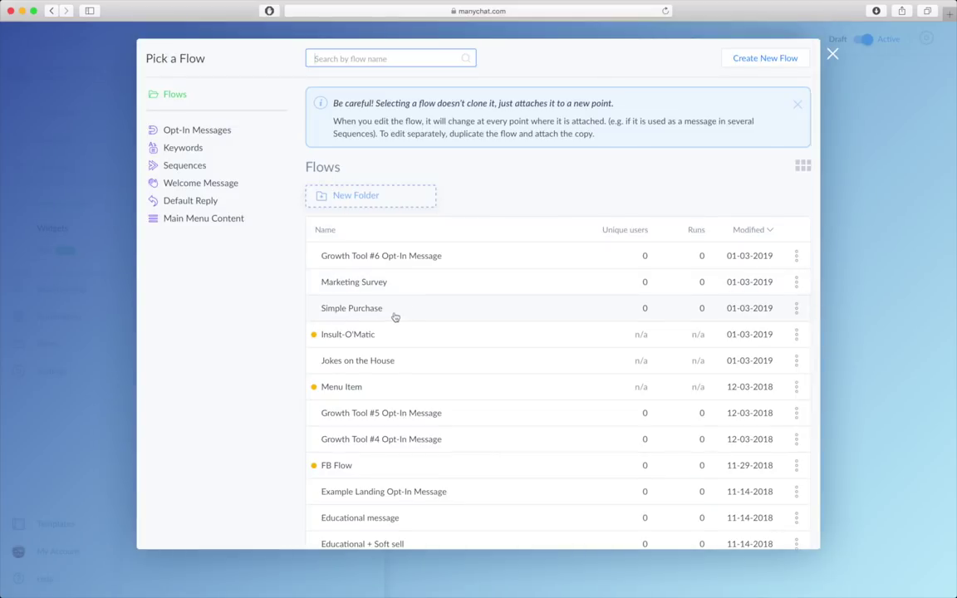
left_click(395, 310)
left_click(727, 536)
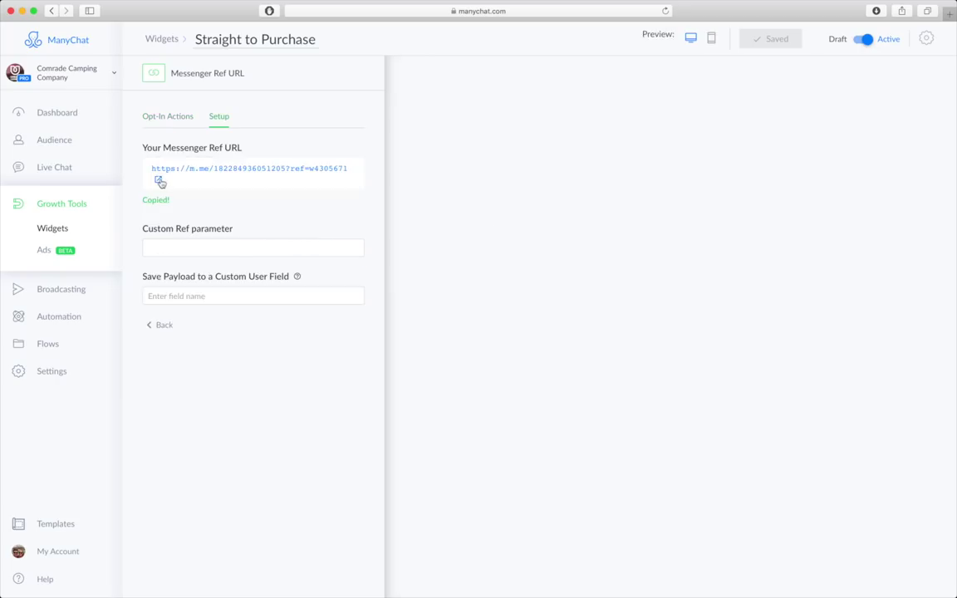
left_click(160, 181)
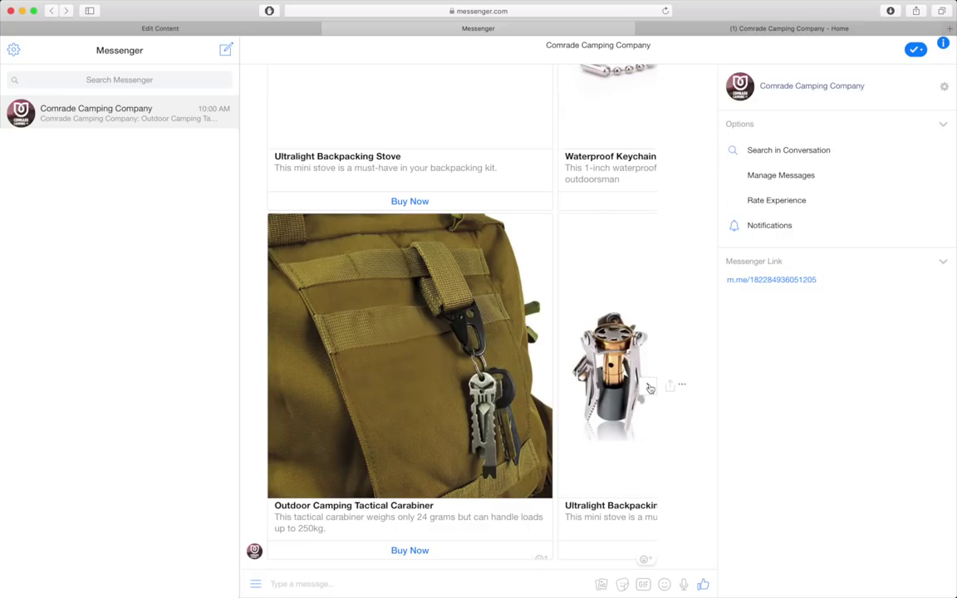
- Buy the Waterproof Keychain Lighter from the carousel with the customer's email, then browse the Integrations page
left_click(650, 388)
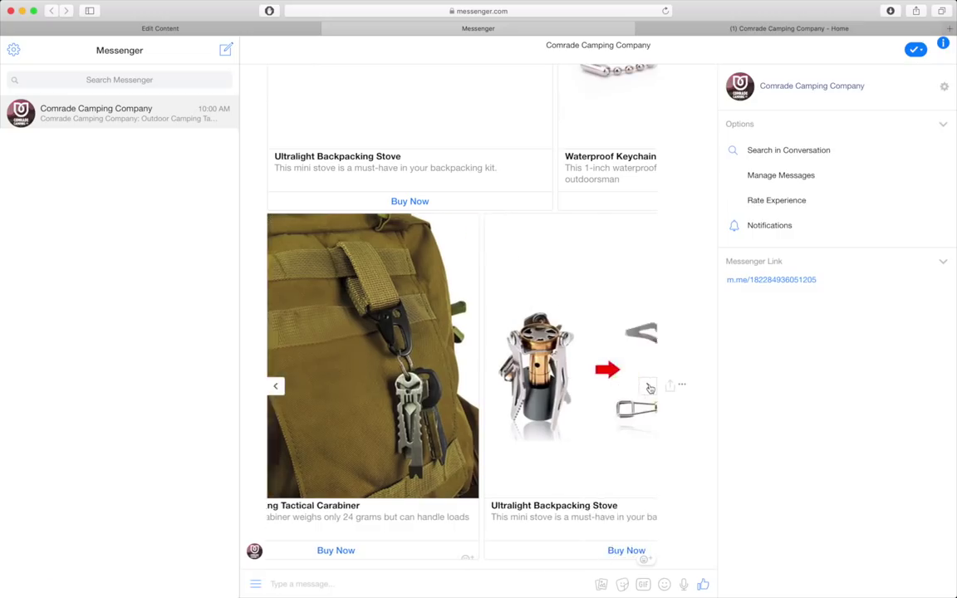
left_click(649, 388)
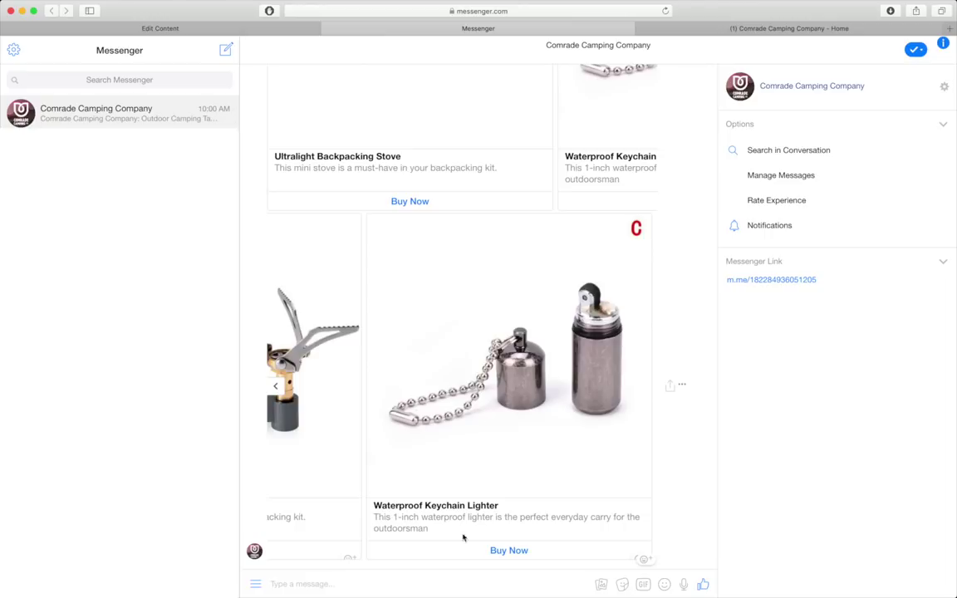
left_click(509, 551)
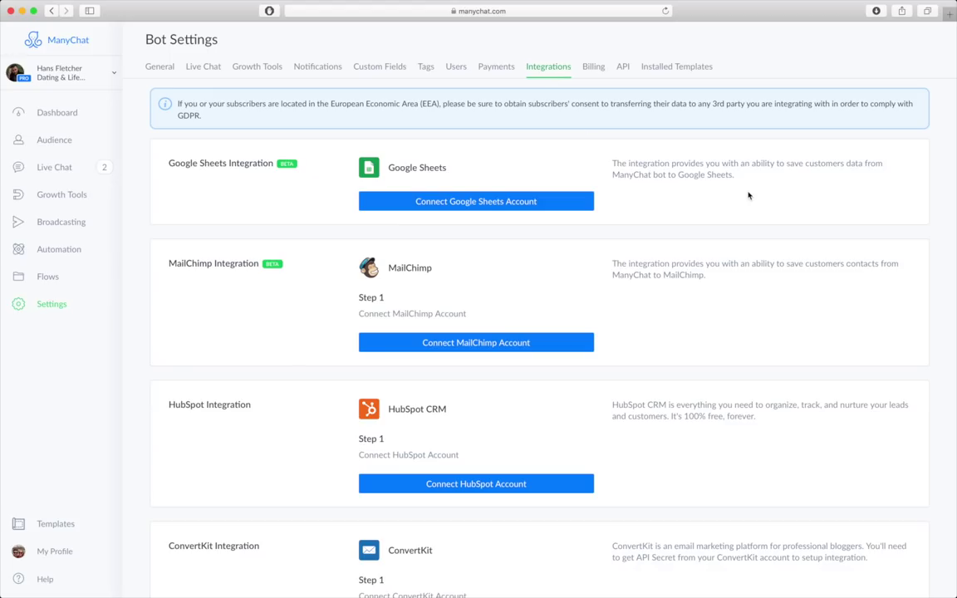
scroll(745, 202, "down", 3)
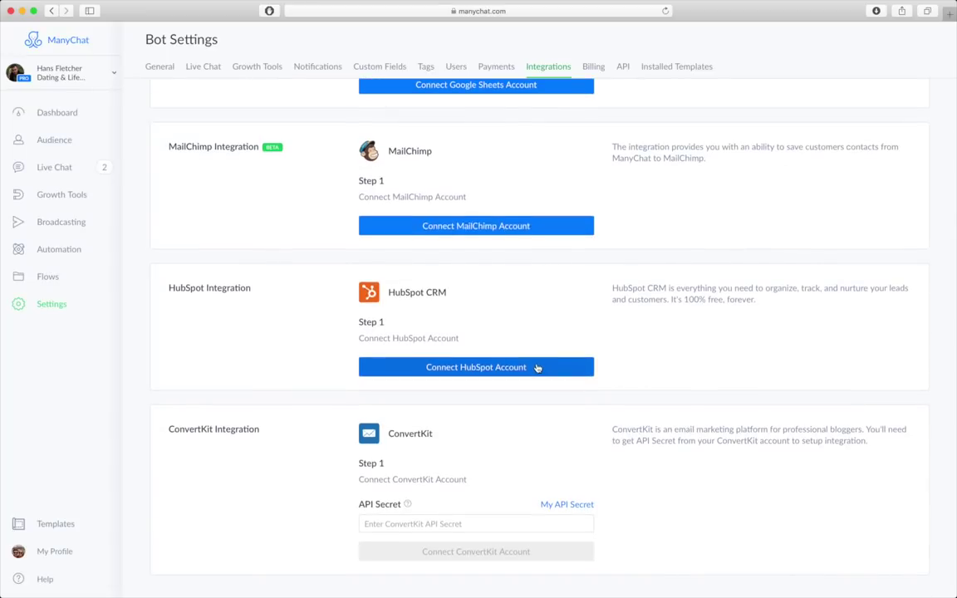
scroll(639, 347, "up", 3)
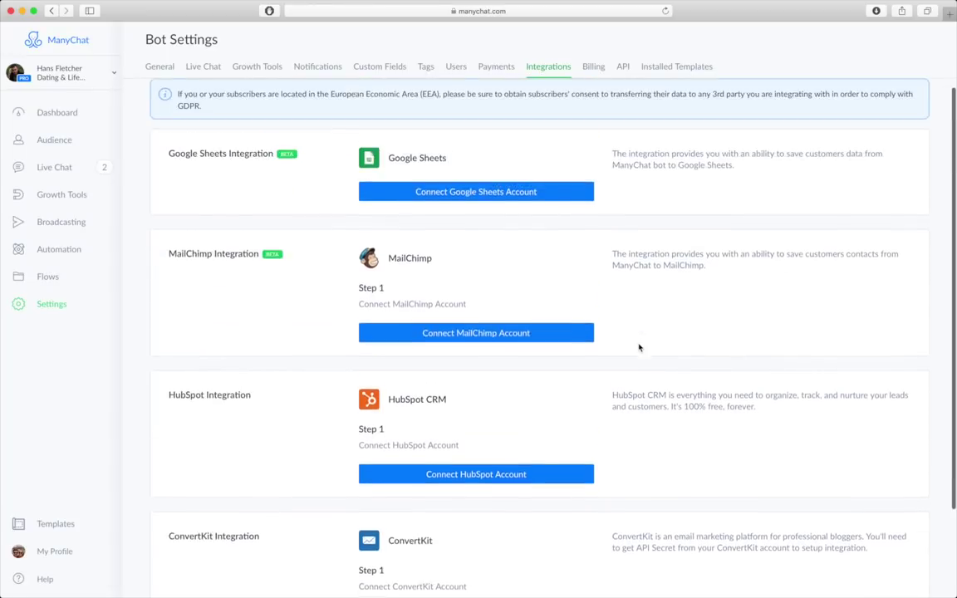